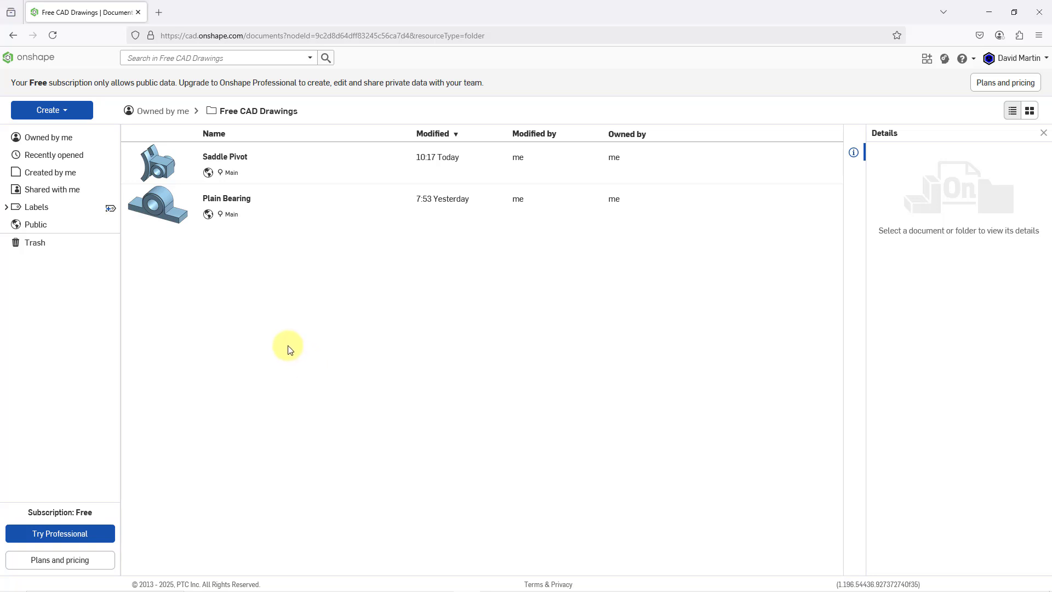
# - Create a new public document named Linkage in the Free CAD Drawings folder
pyautogui.click(52, 110)
pyautogui.click(58, 132)
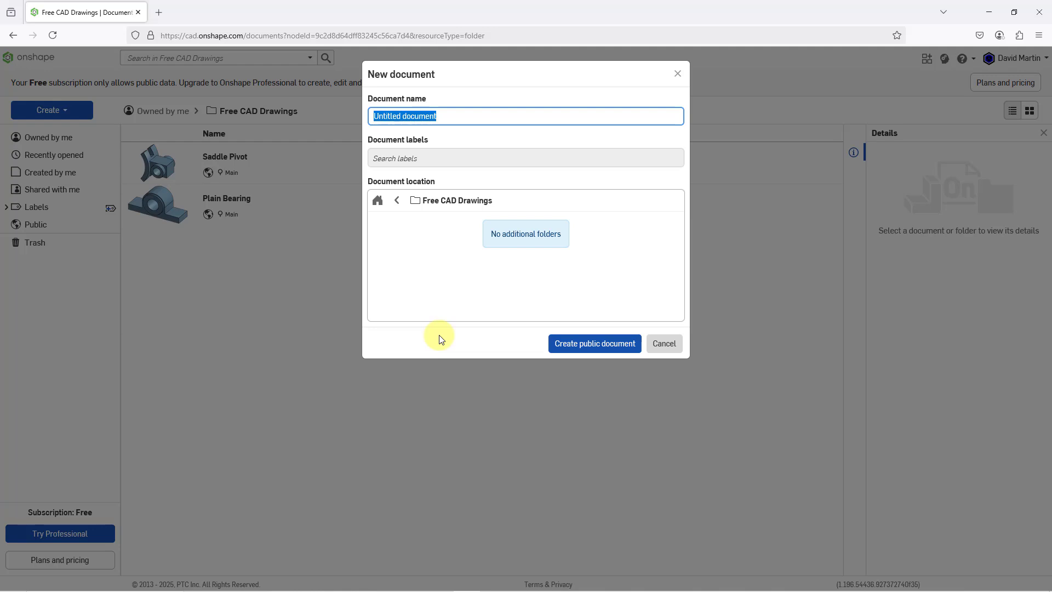
pyautogui.write('Flange')
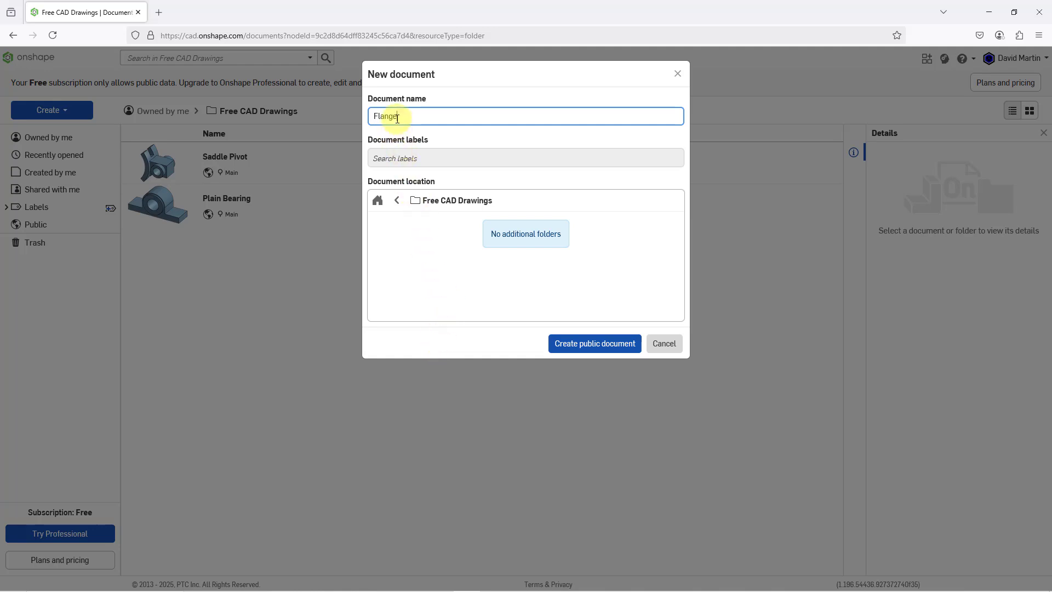
pyautogui.moveTo(398, 119); pyautogui.dragTo(341, 115)
pyautogui.write('Linkage')
pyautogui.click(583, 344)
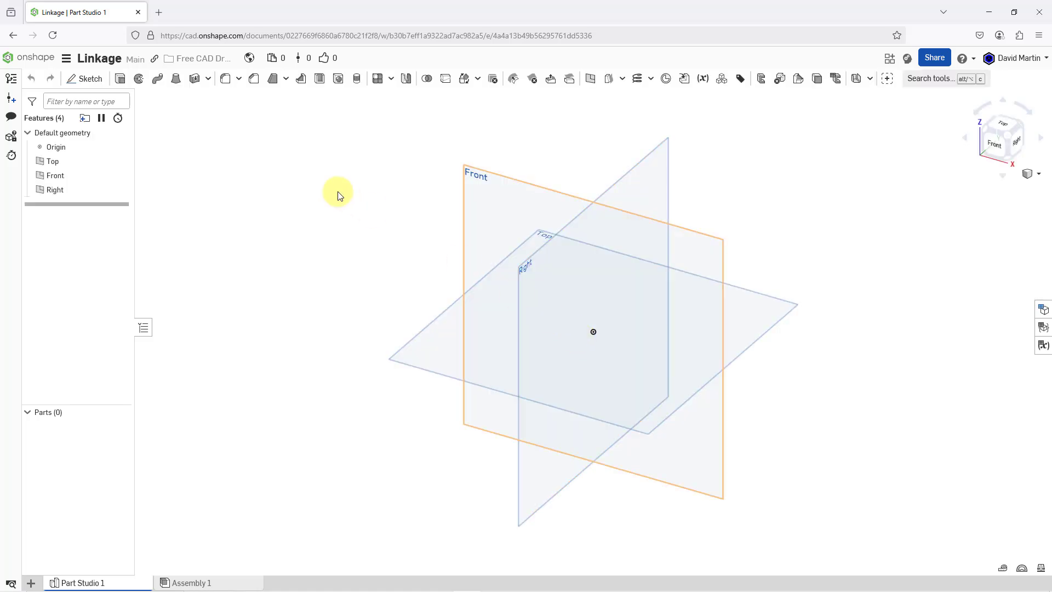
# - Set the workspace's default length unit to inches
pyautogui.click(66, 61)
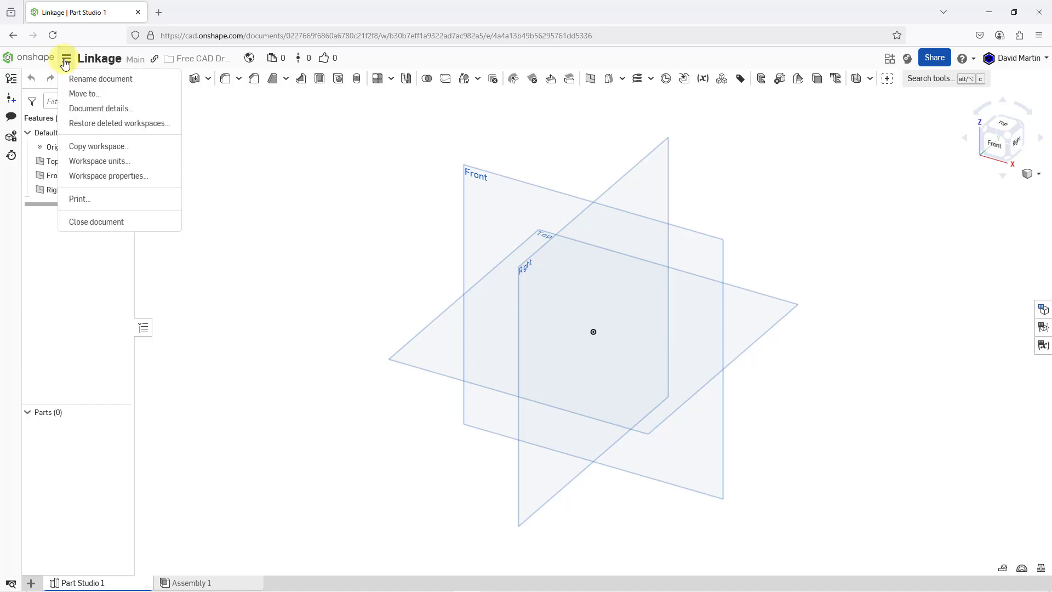
pyautogui.click(115, 162)
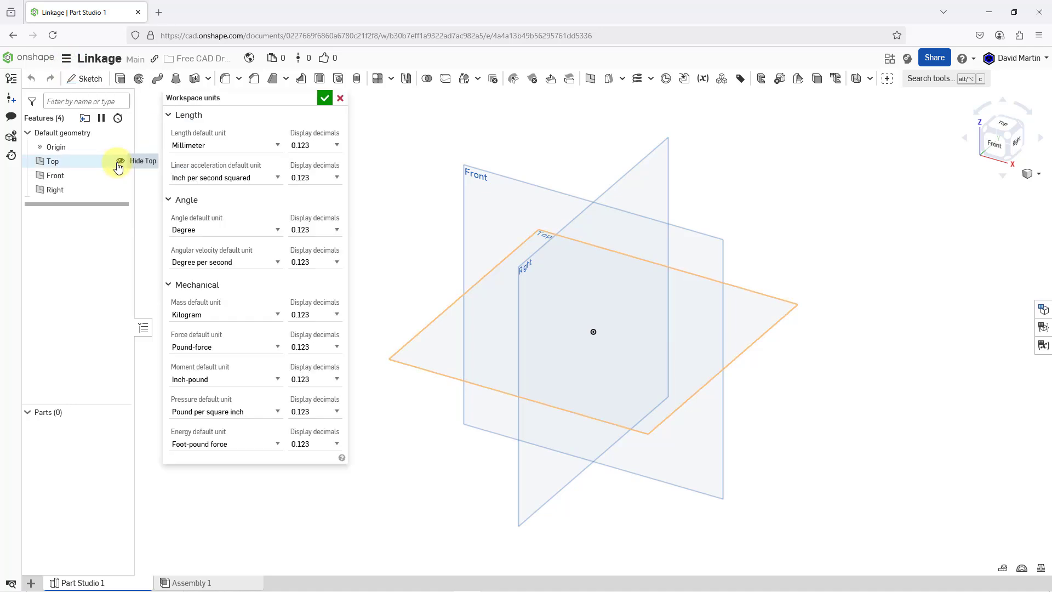
pyautogui.click(234, 145)
pyautogui.click(220, 190)
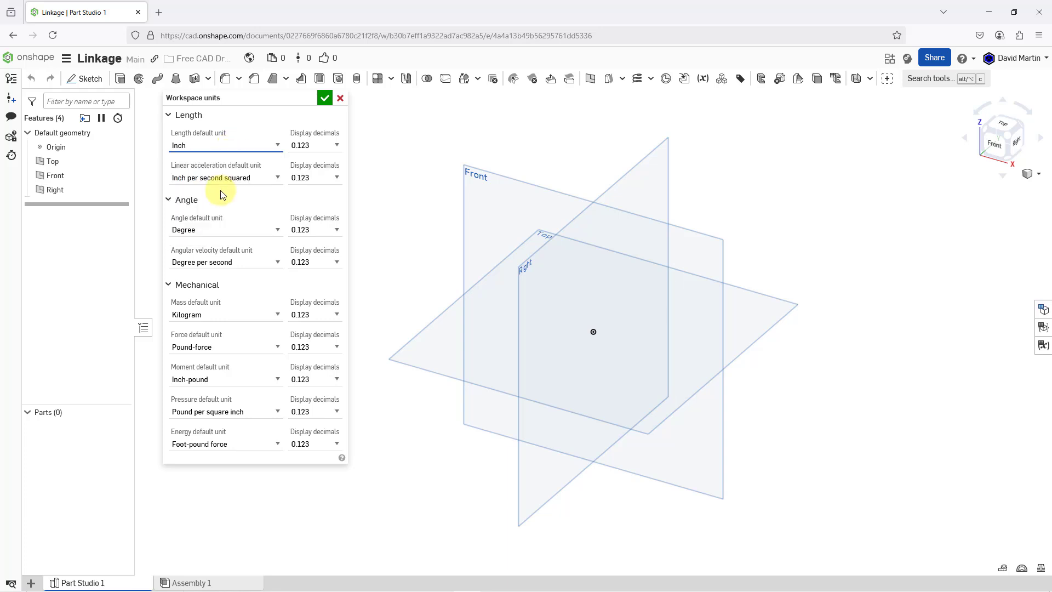
pyautogui.click(324, 98)
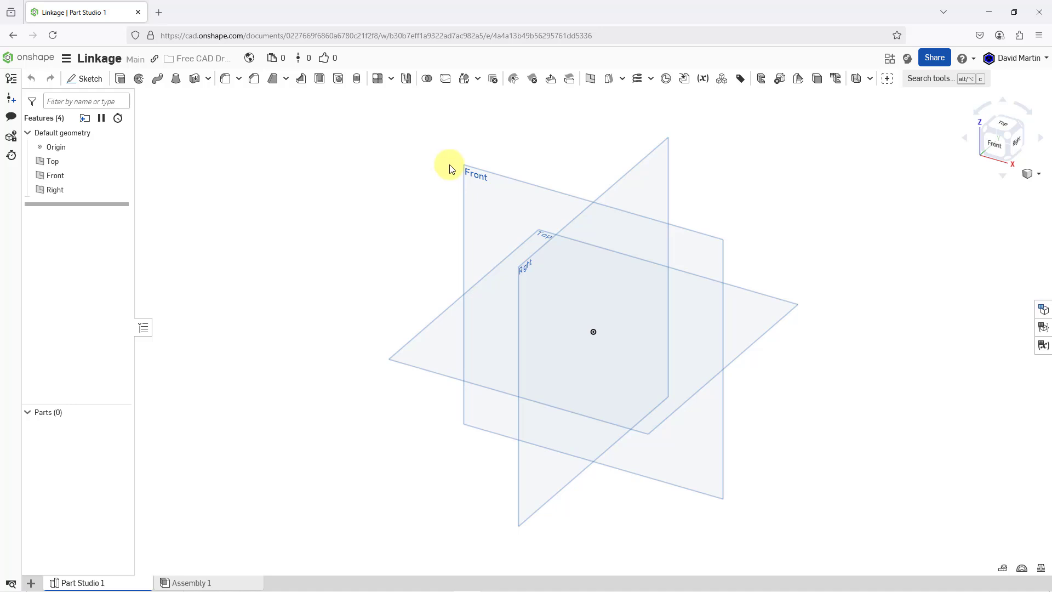
# - Start a new sketch on the Front plane
pyautogui.click(465, 175)
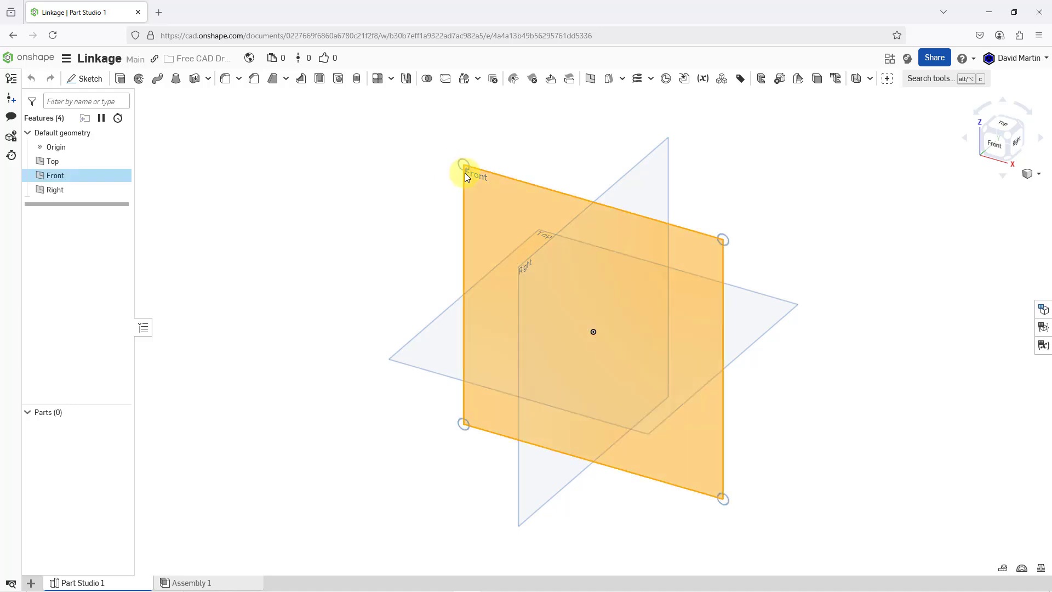
pyautogui.rightClick(465, 172)
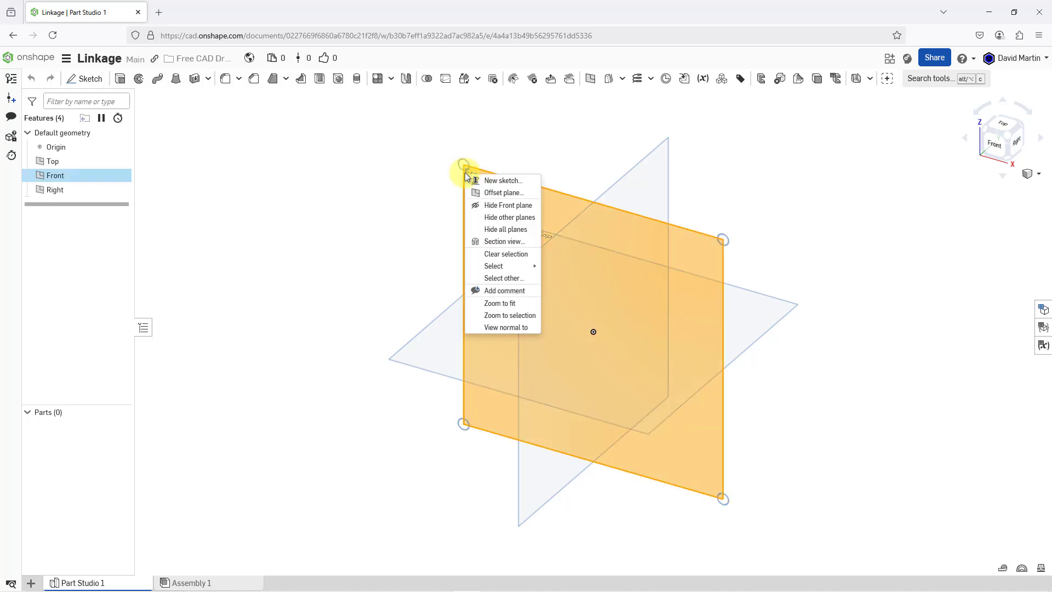
pyautogui.click(494, 182)
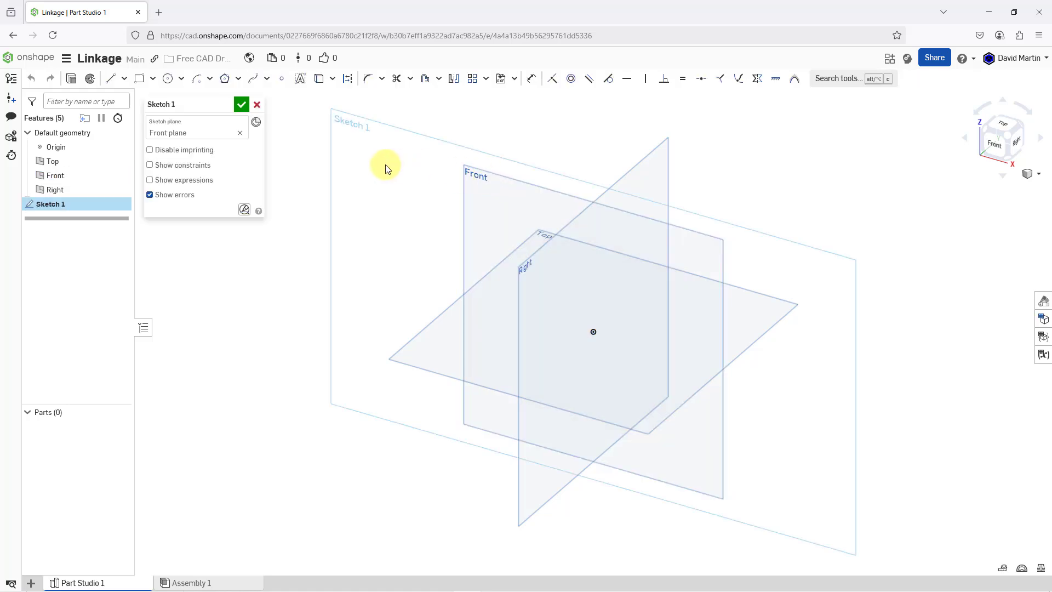
pyautogui.rightClick(383, 168)
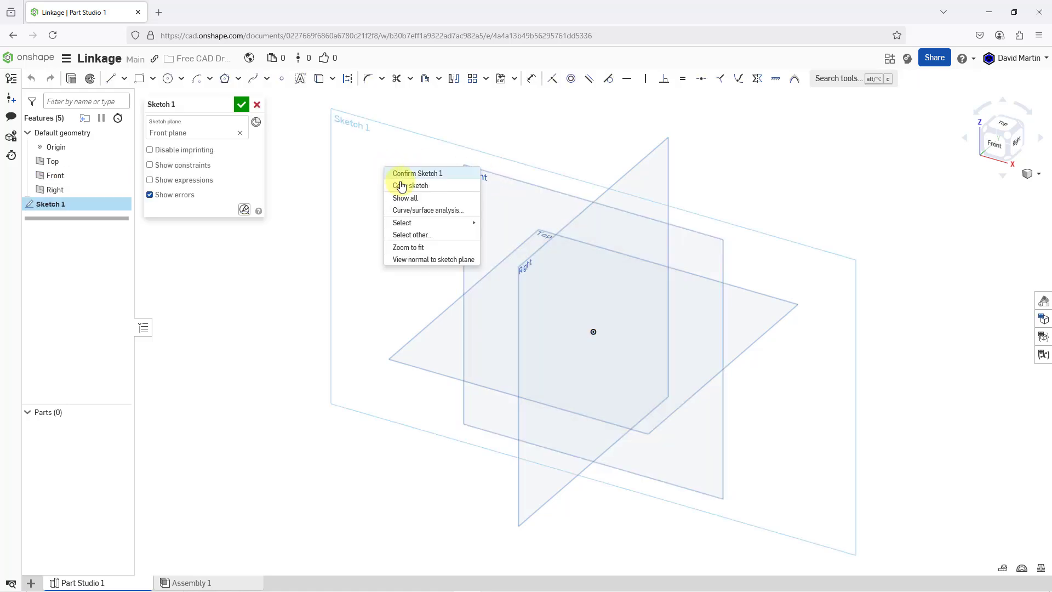
pyautogui.click(423, 263)
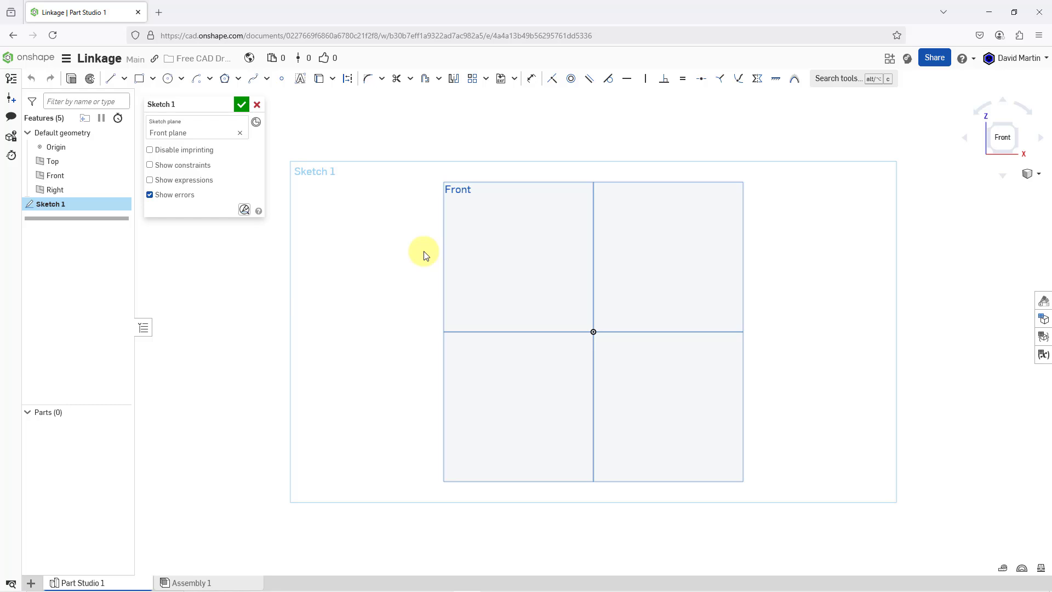
# - Sketch a circle about 0.7 in across directly above the origin and a second about 0.75 in across, horizontally aligned about 2.68 in to its right
pyautogui.scroll(3, 763, 268)
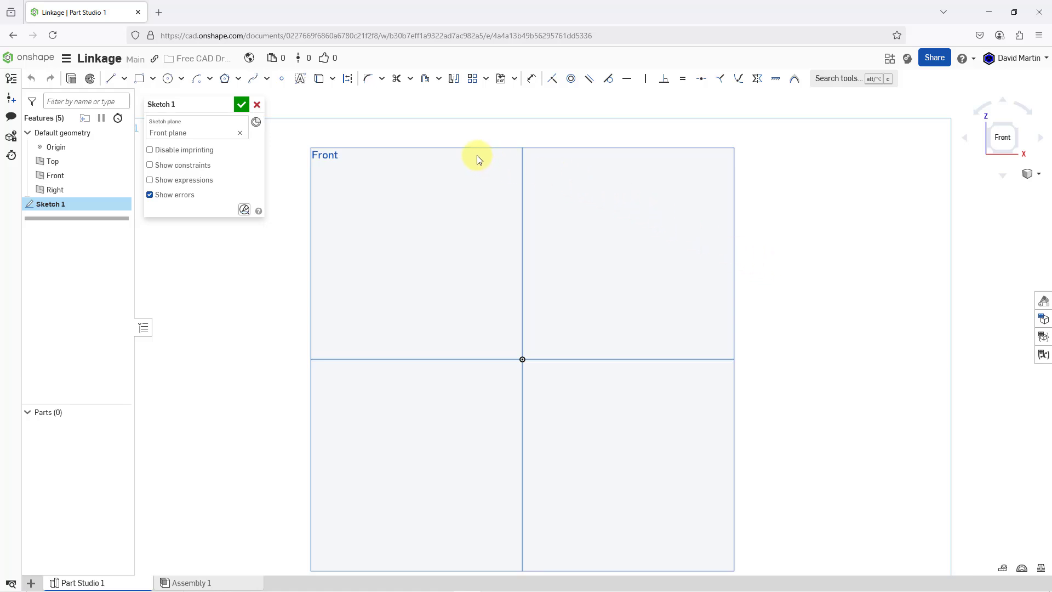
pyautogui.click(168, 79)
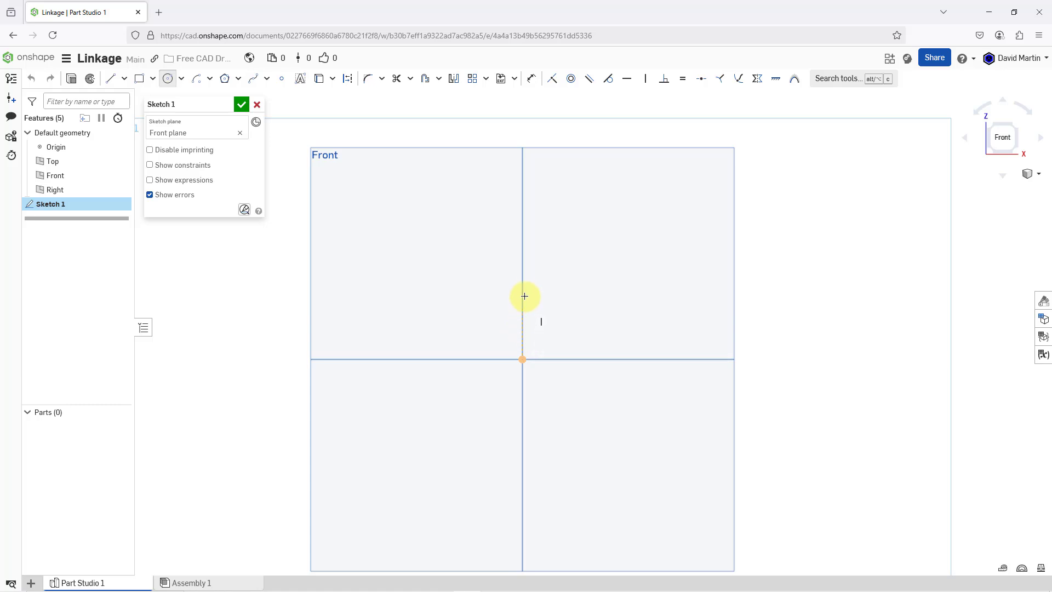
pyautogui.click(523, 246)
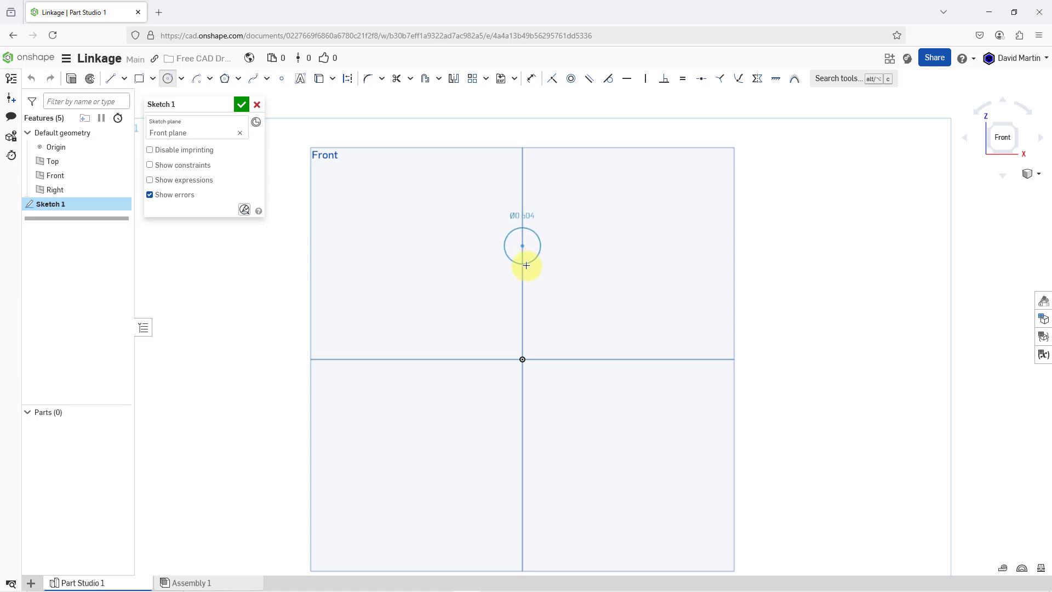
pyautogui.click(526, 270)
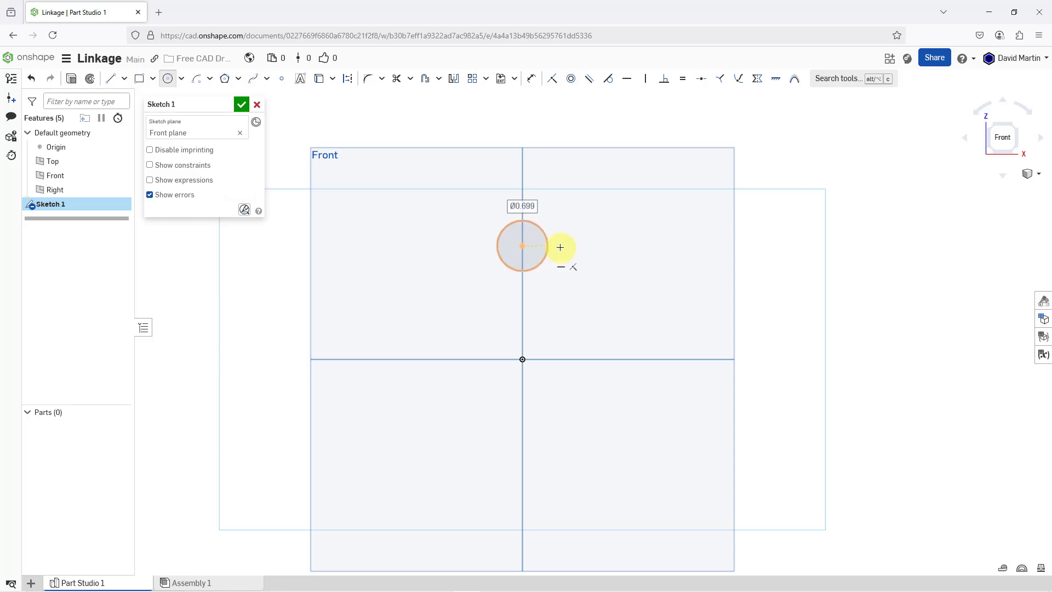
pyautogui.click(714, 246)
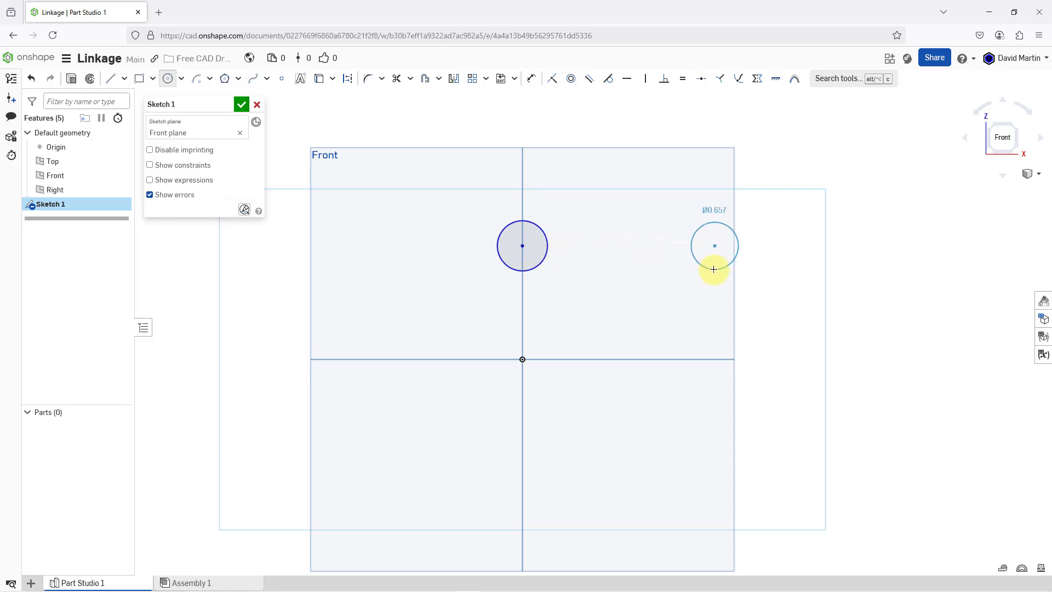
pyautogui.click(714, 272)
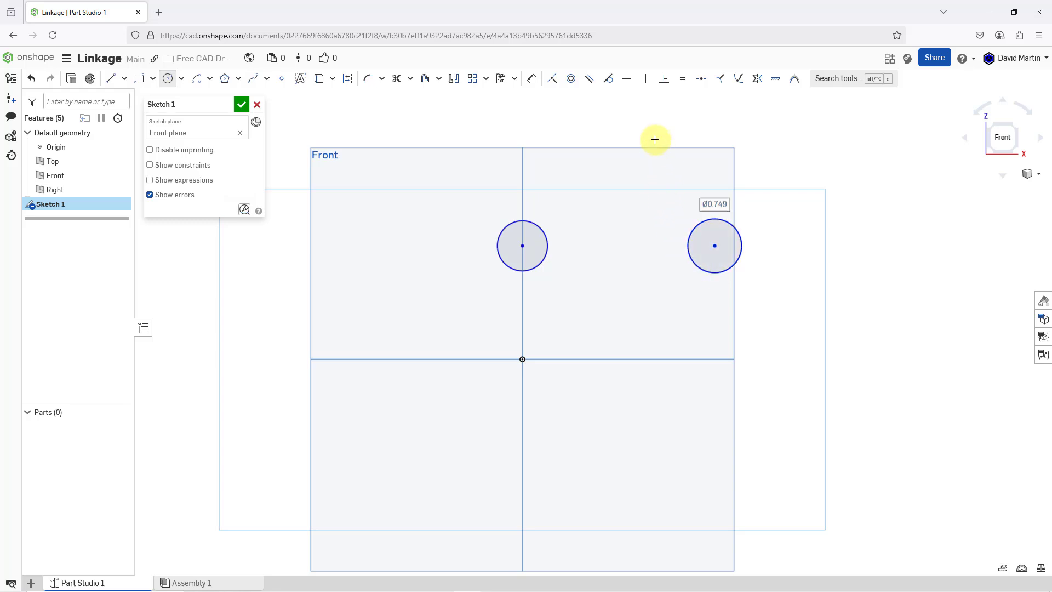
# - Apply an Equal constraint to the two circles
pyautogui.click(681, 80)
pyautogui.click(542, 237)
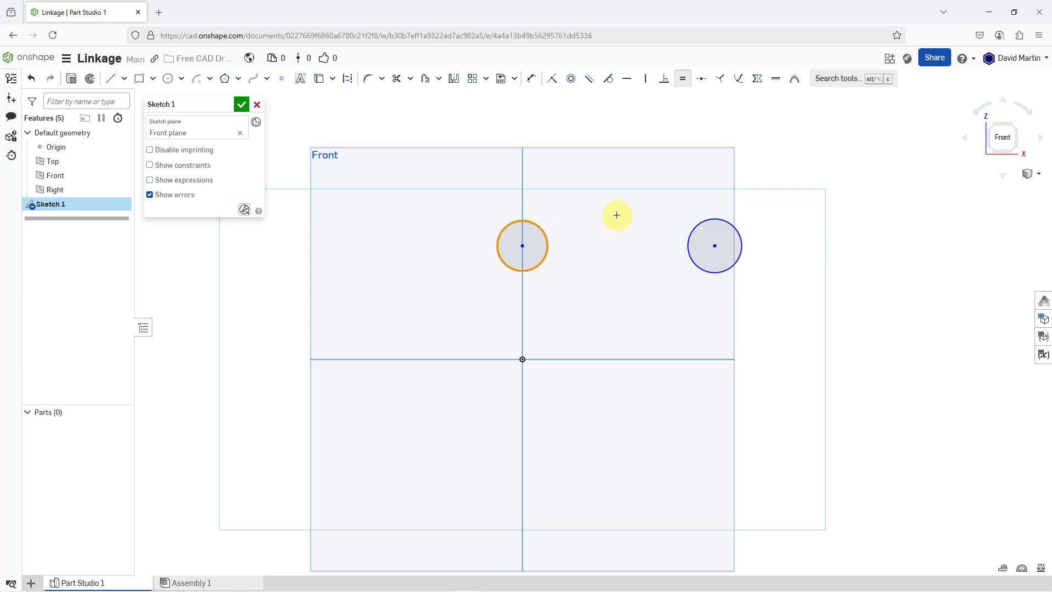
pyautogui.click(704, 220)
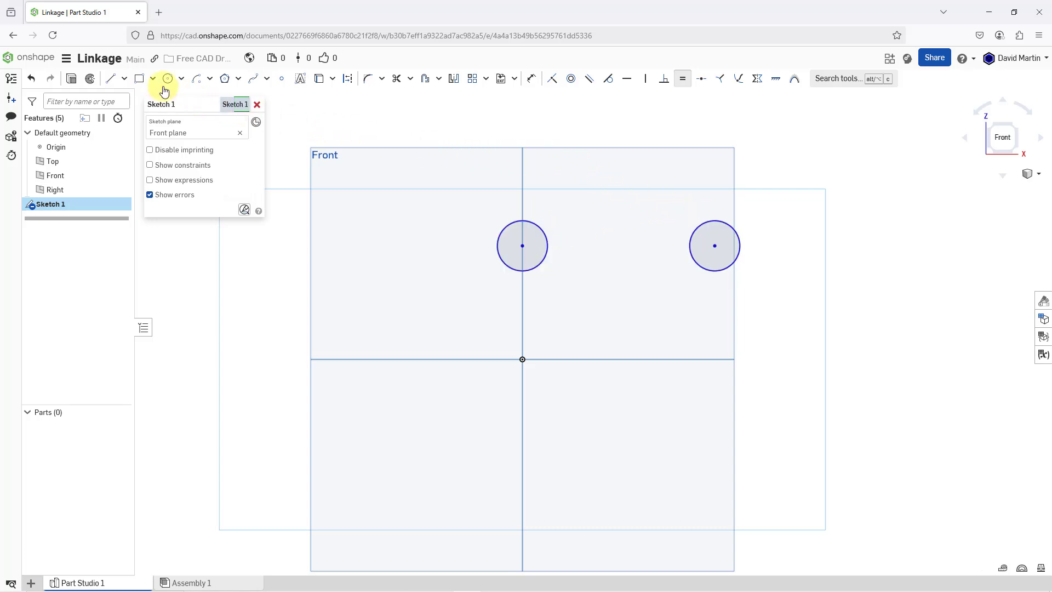
# - Connect the two circles with horizontal lines about 2.68 in long, one between their uppermost points and one between their lowest points
pyautogui.click(110, 79)
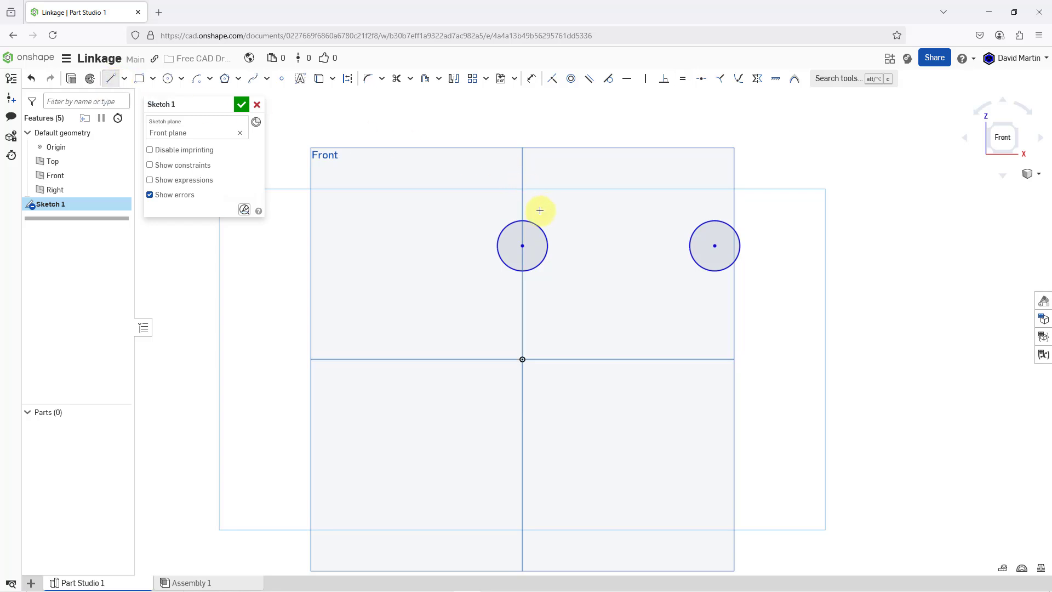
pyautogui.click(522, 220)
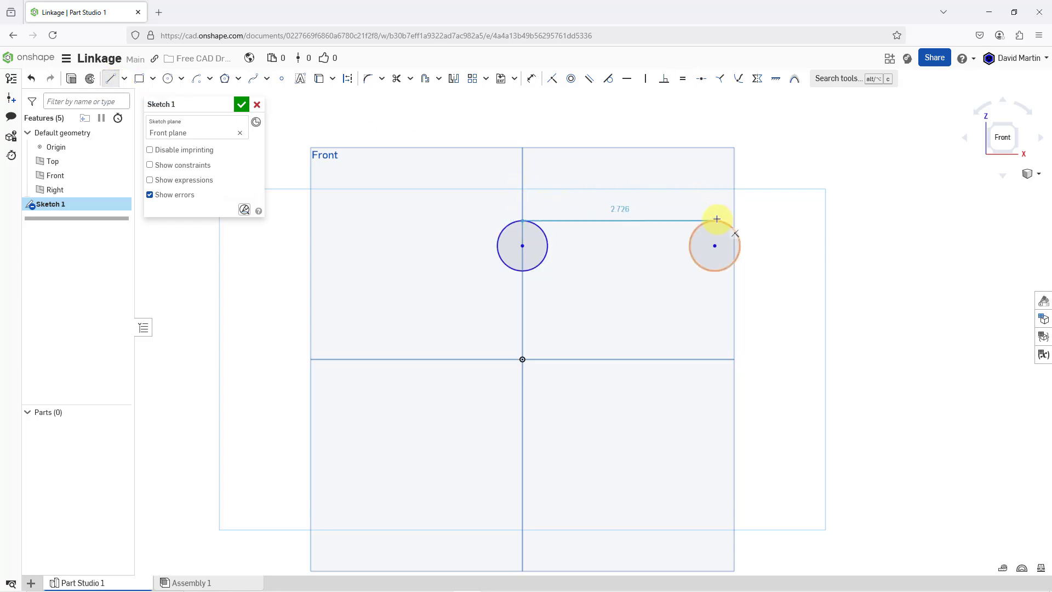
pyautogui.click(715, 220)
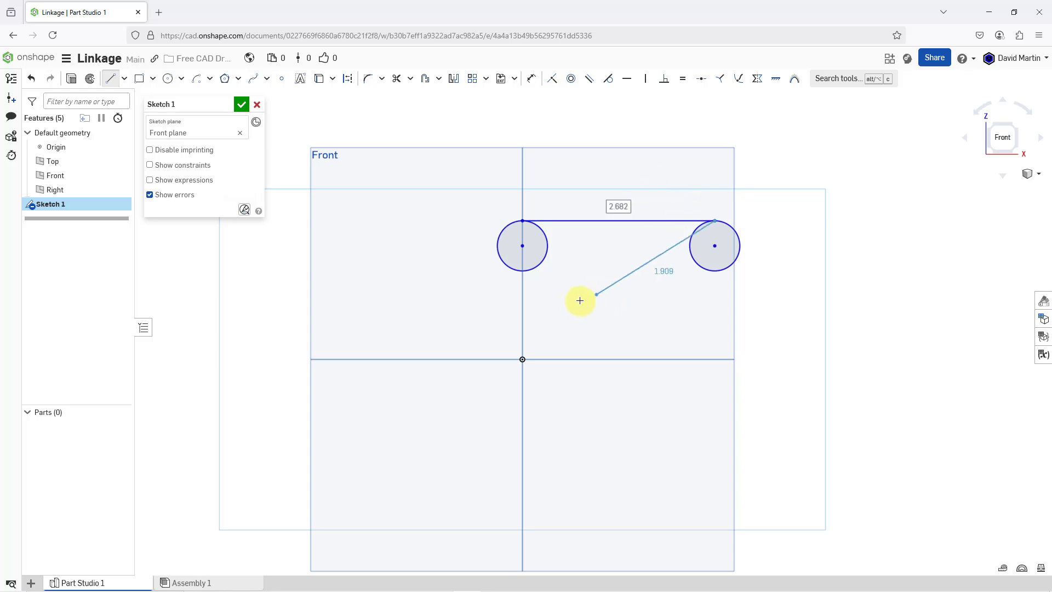
pyautogui.press('Escape')
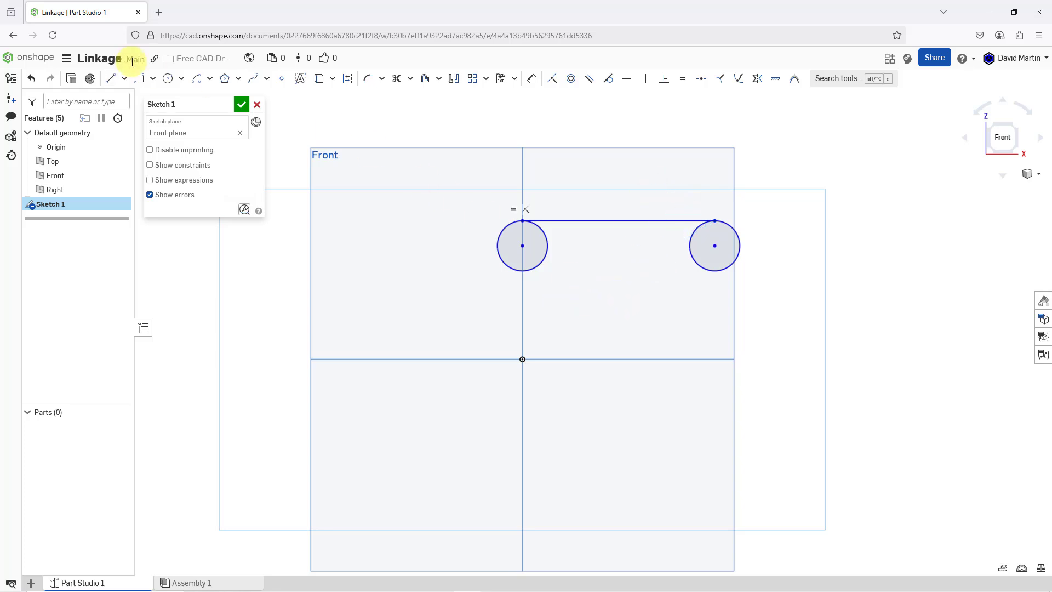
pyautogui.click(111, 79)
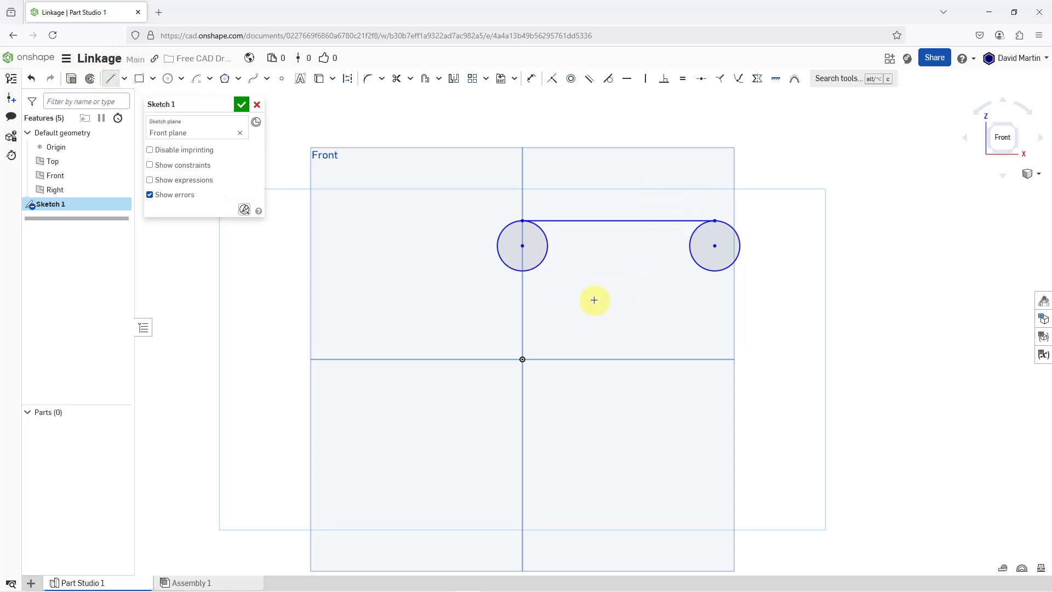
pyautogui.click(523, 270)
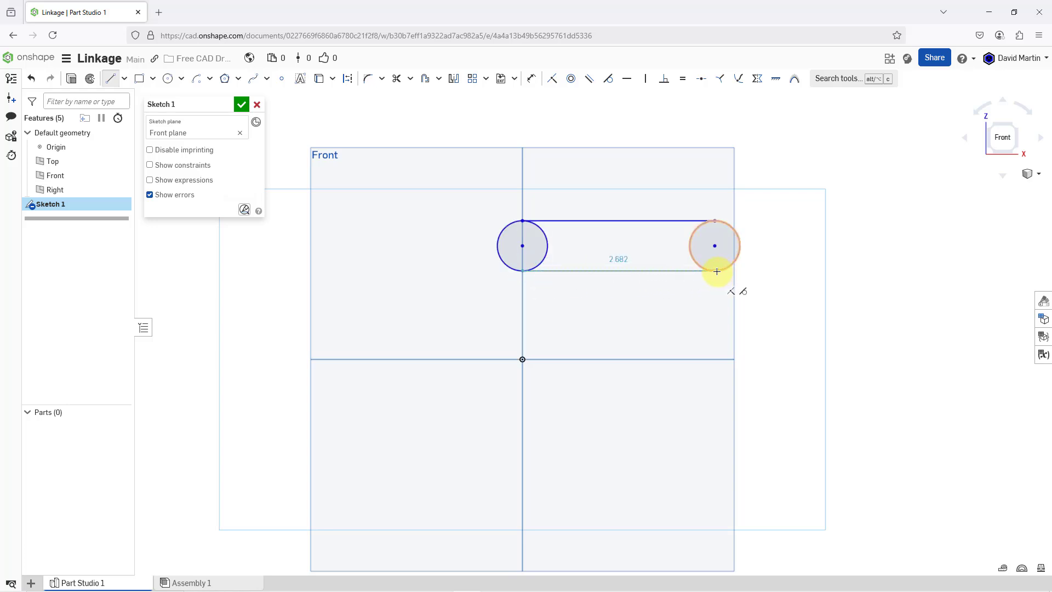
pyautogui.click(715, 271)
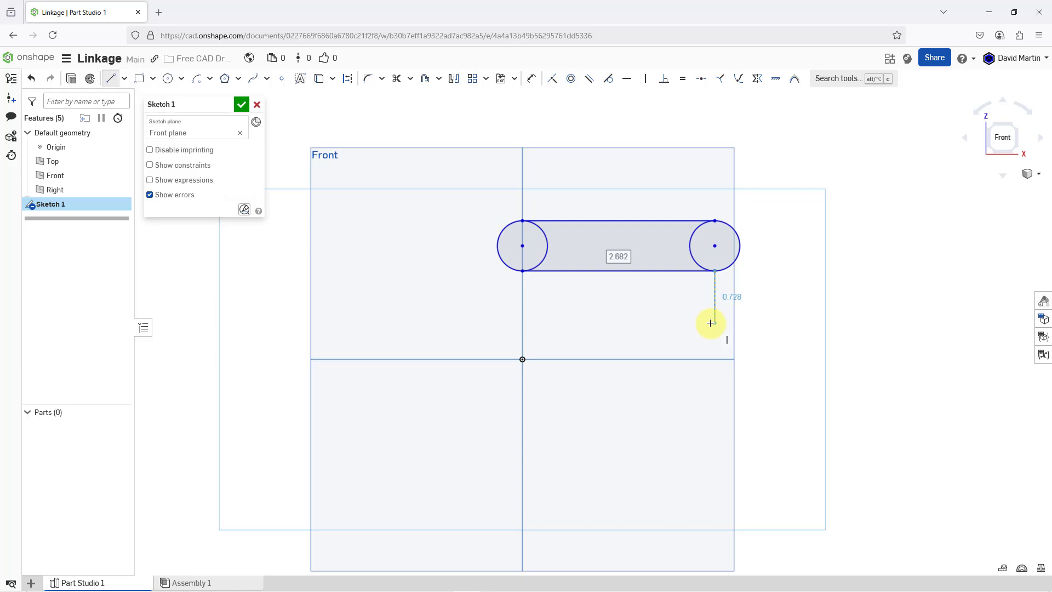
pyautogui.press('Escape')
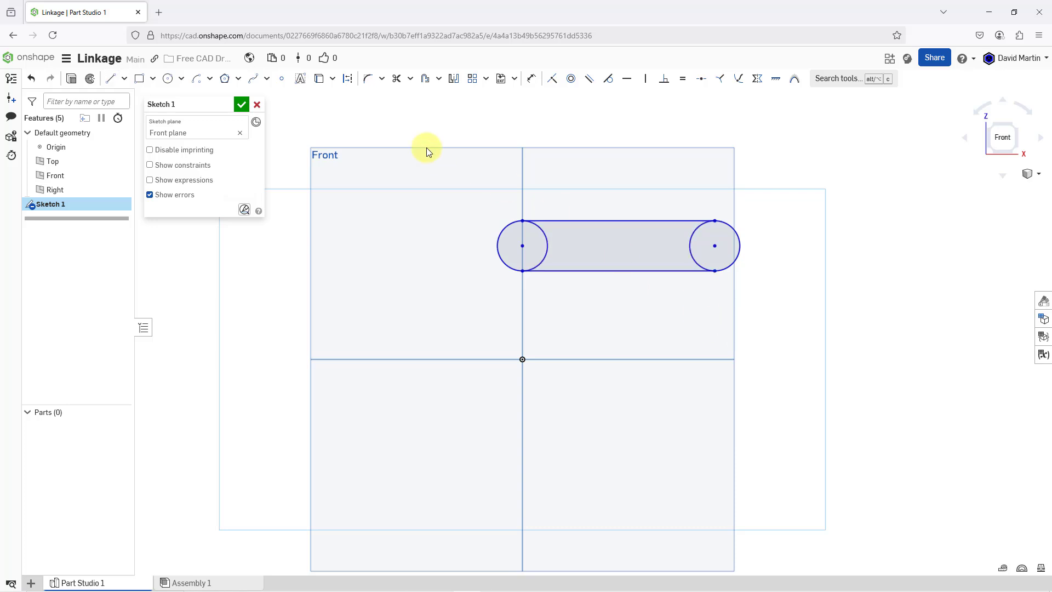
# - Trim away the inner halves of both circles to leave a closed slot outline
pyautogui.click(396, 79)
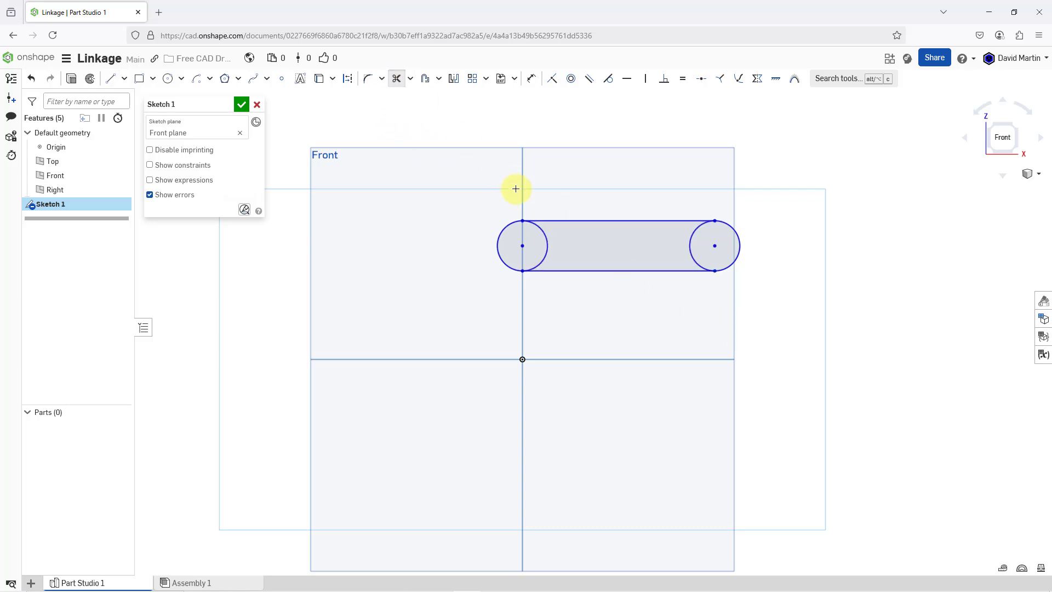
pyautogui.click(541, 233)
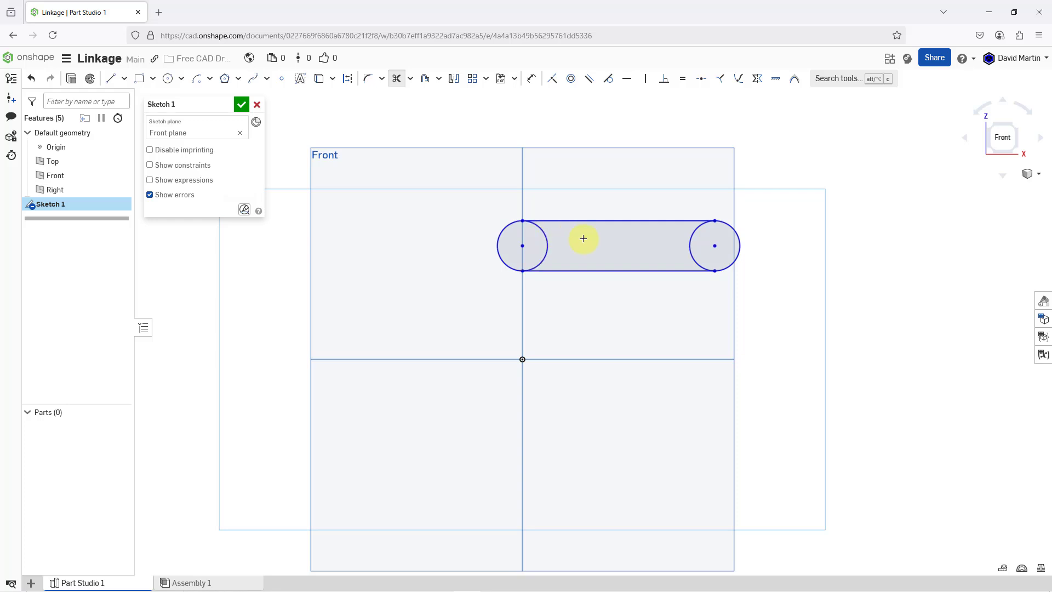
pyautogui.click(690, 244)
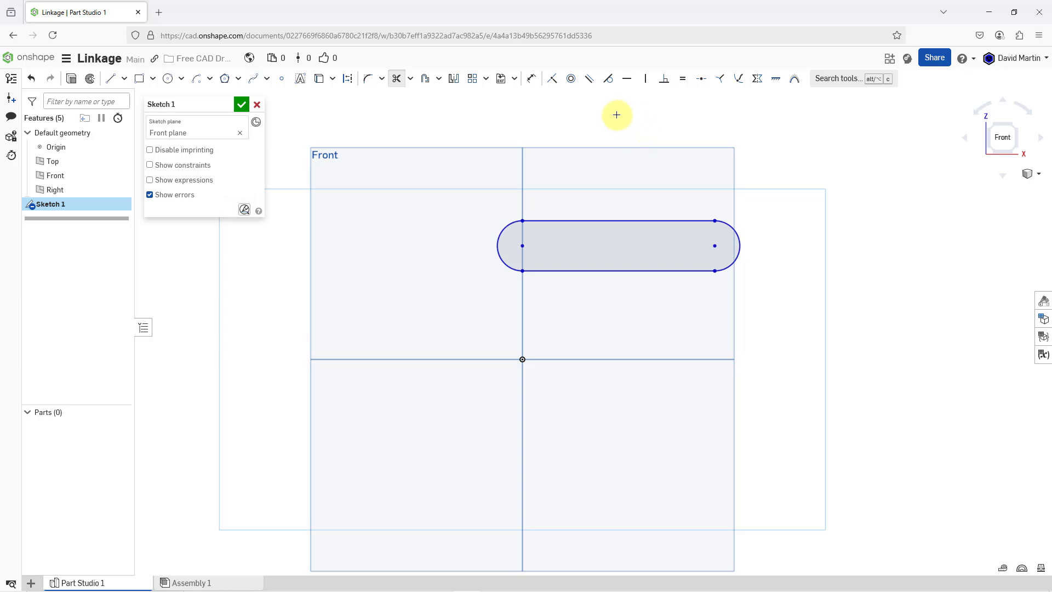
# - Dimension the distance from the slot's lower line to the horizontal plane line through the origin as 0.375 in
pyautogui.click(533, 82)
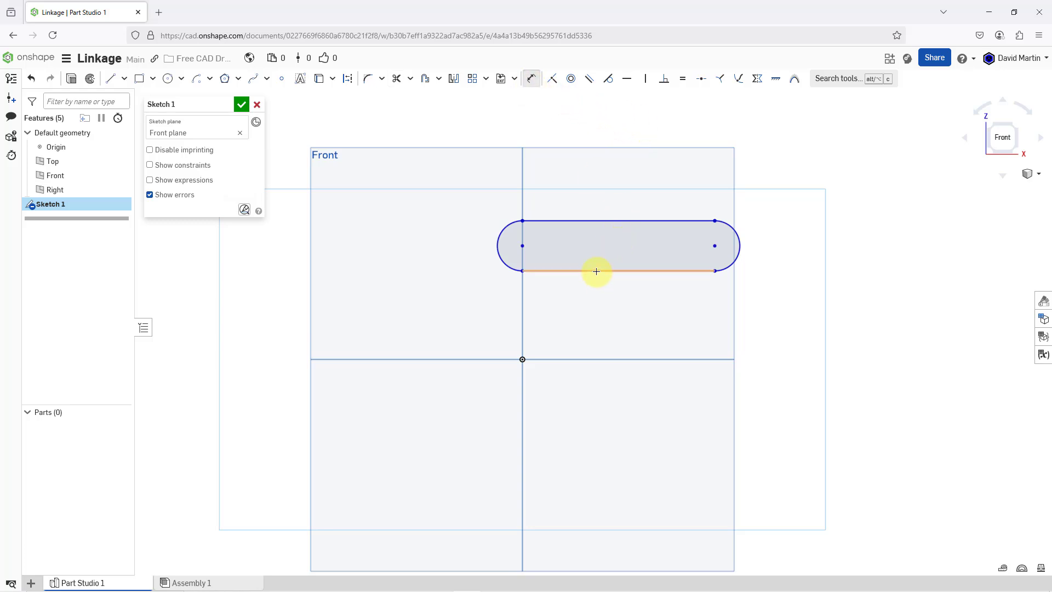
pyautogui.click(594, 271)
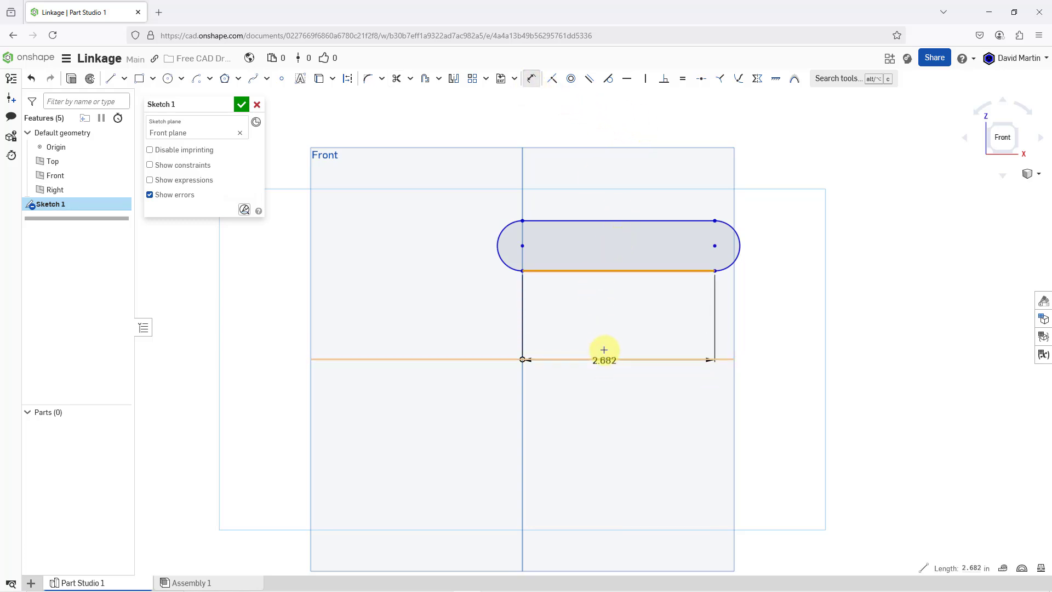
pyautogui.click(604, 359)
pyautogui.click(605, 316)
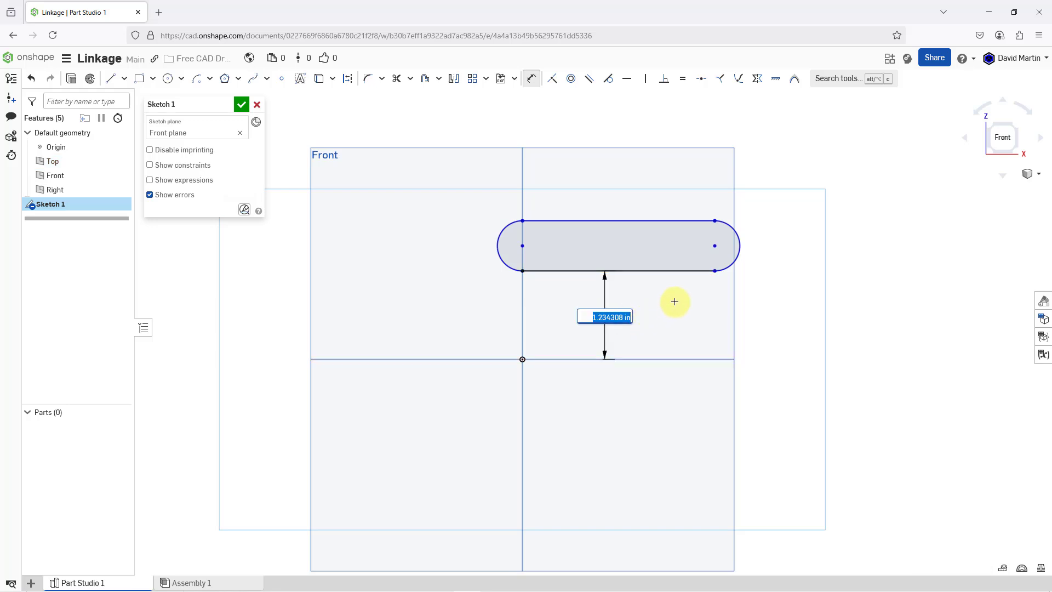
pyautogui.press('BackSpace')
pyautogui.write('0.375')
pyautogui.press('Return')
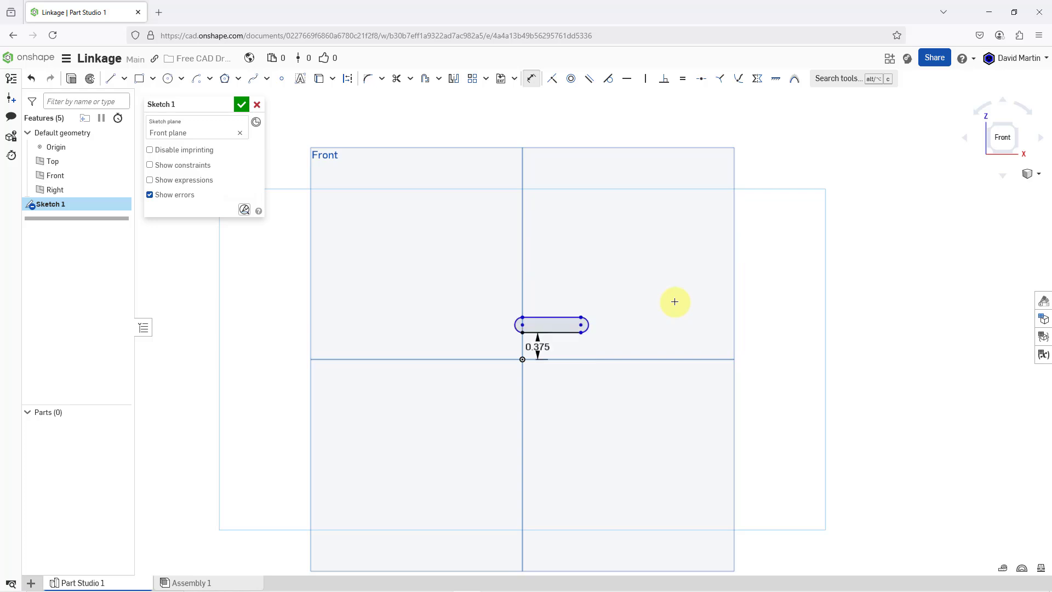
# - Dimension the distance between the slot's upper and lower lines as 7/16 in
pyautogui.scroll(5, 541, 346)
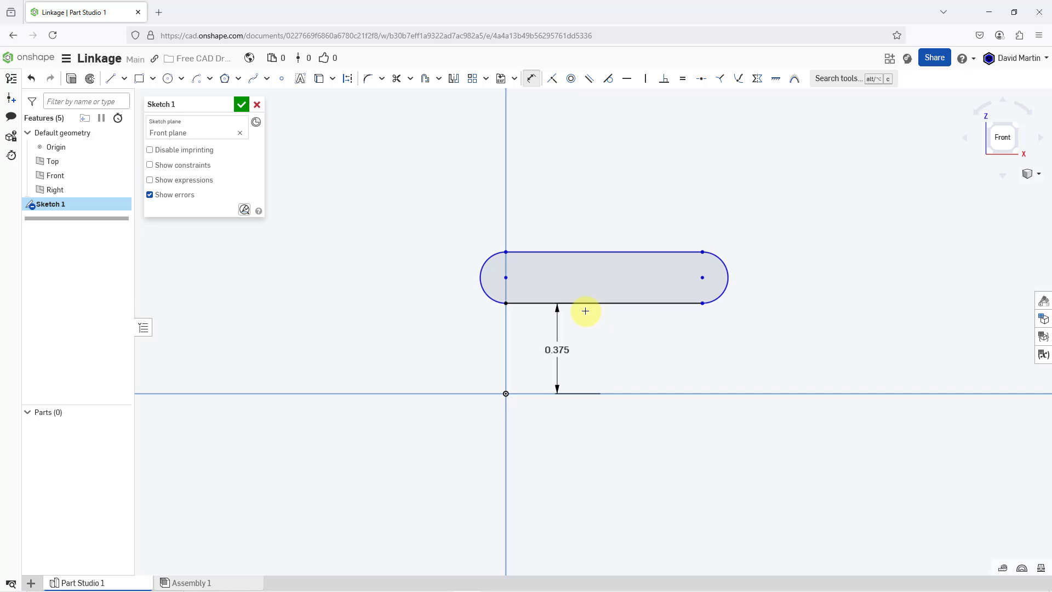
pyautogui.click(602, 302)
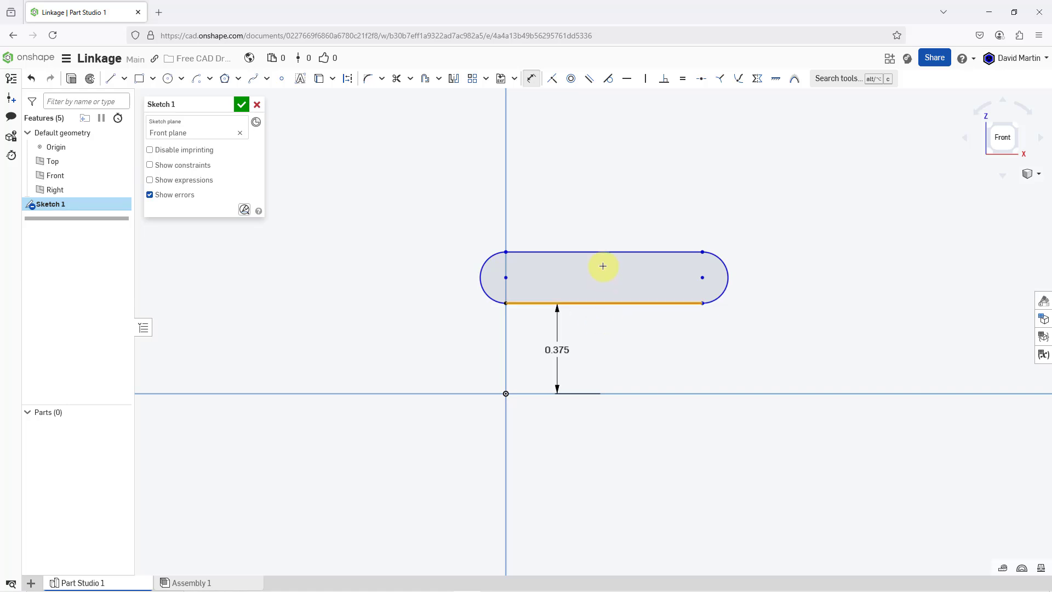
pyautogui.click(601, 252)
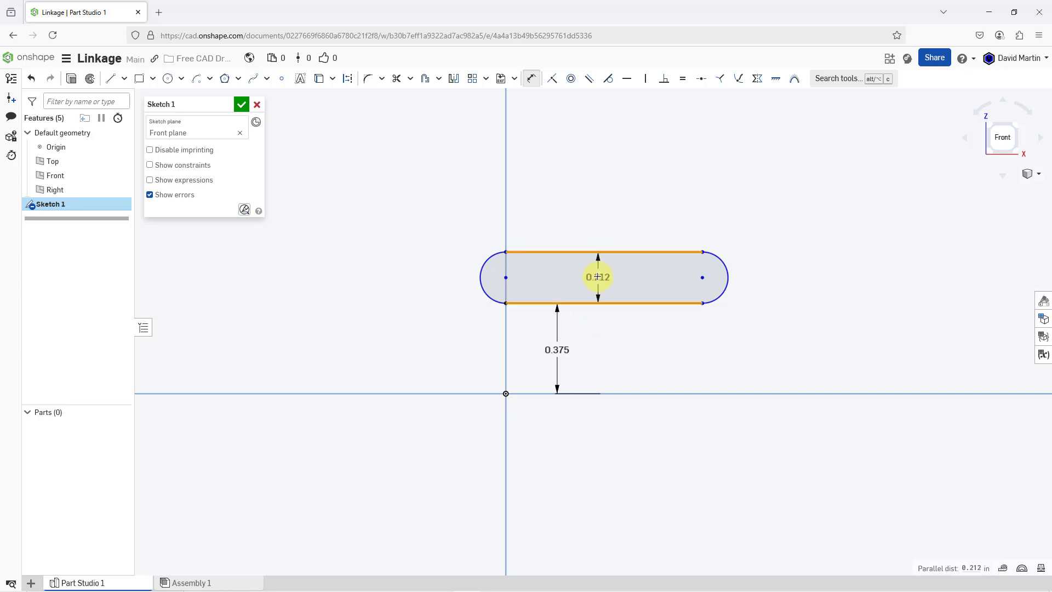
pyautogui.click(599, 277)
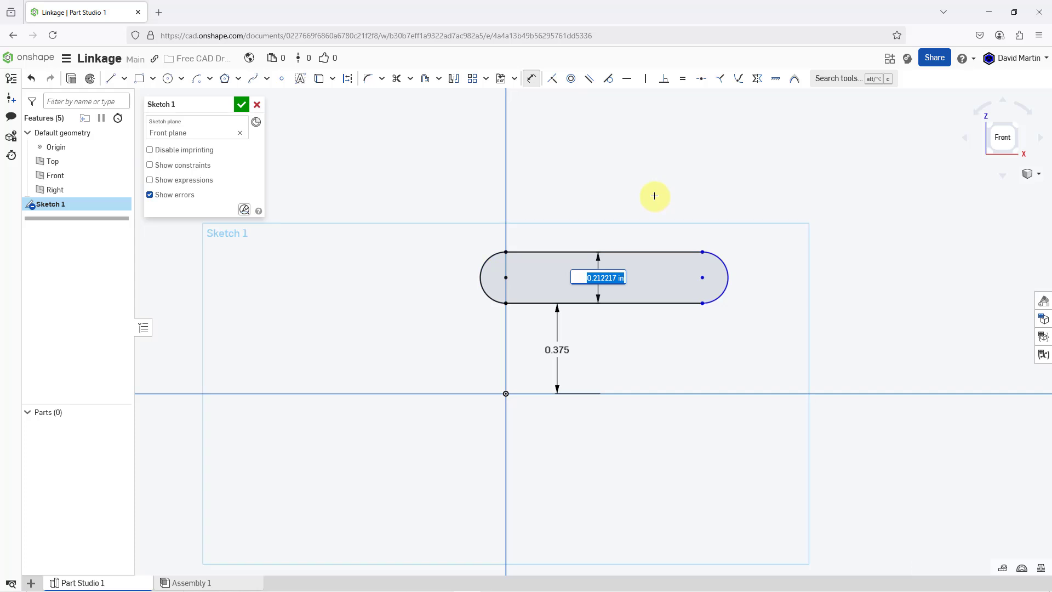
pyautogui.write('7/16')
pyautogui.press('Return')
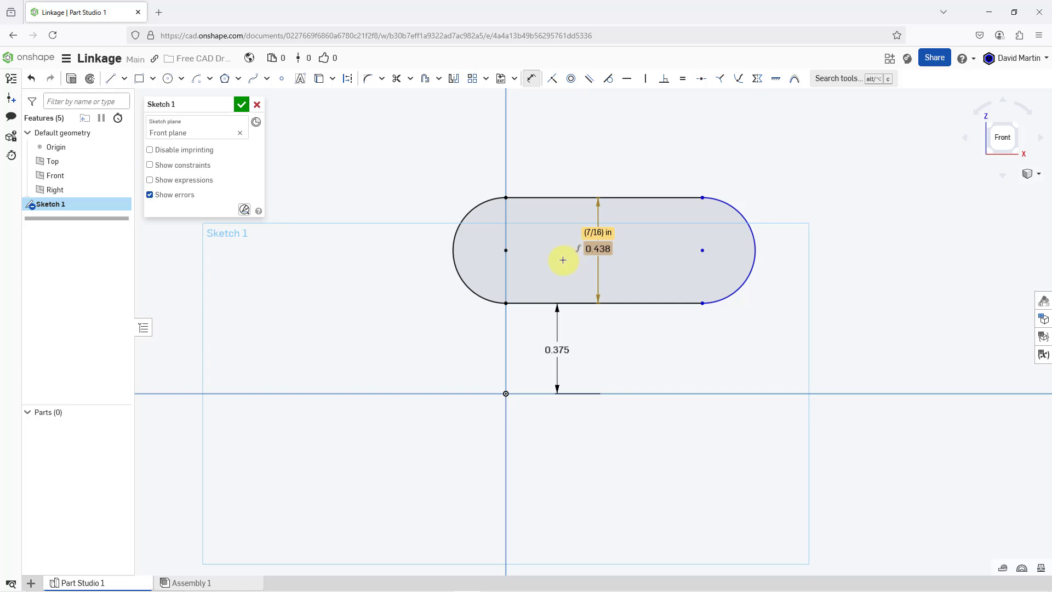
# - Dimension the horizontal distance between the slot's two arc centers as 1.25 in
pyautogui.click(507, 250)
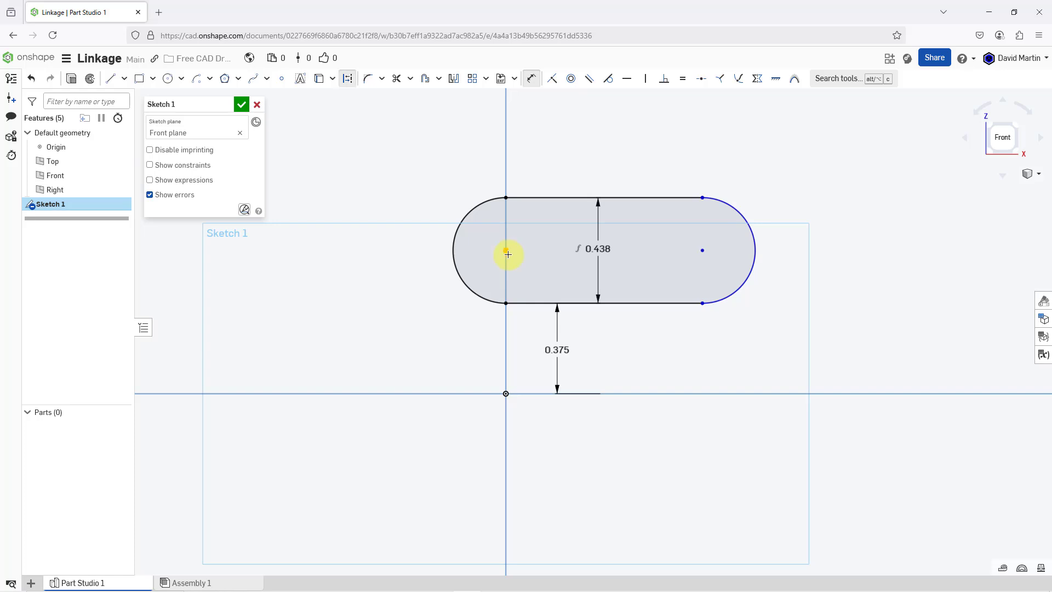
pyautogui.click(704, 250)
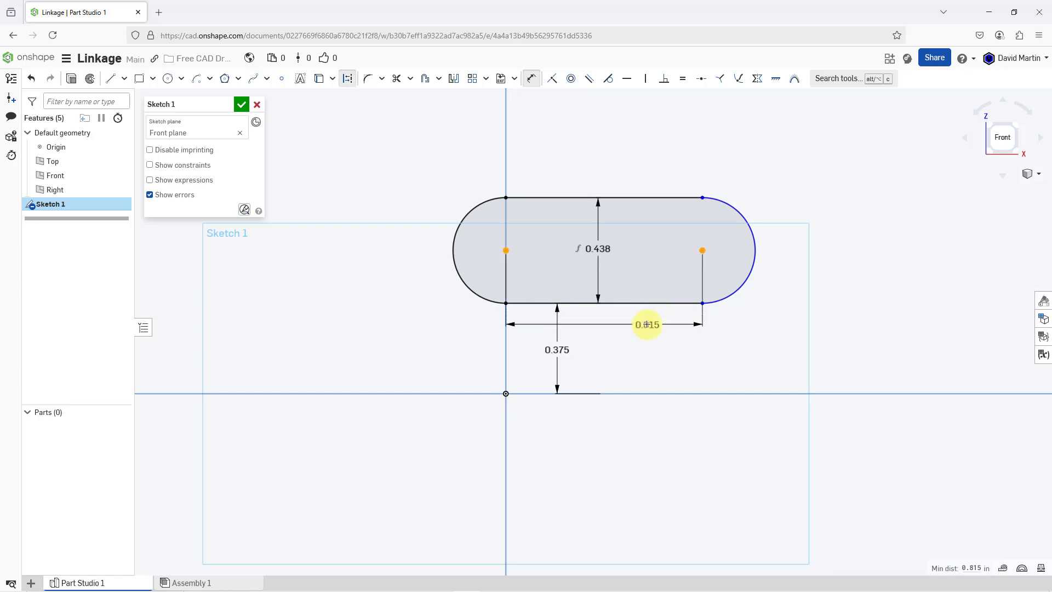
pyautogui.click(647, 324)
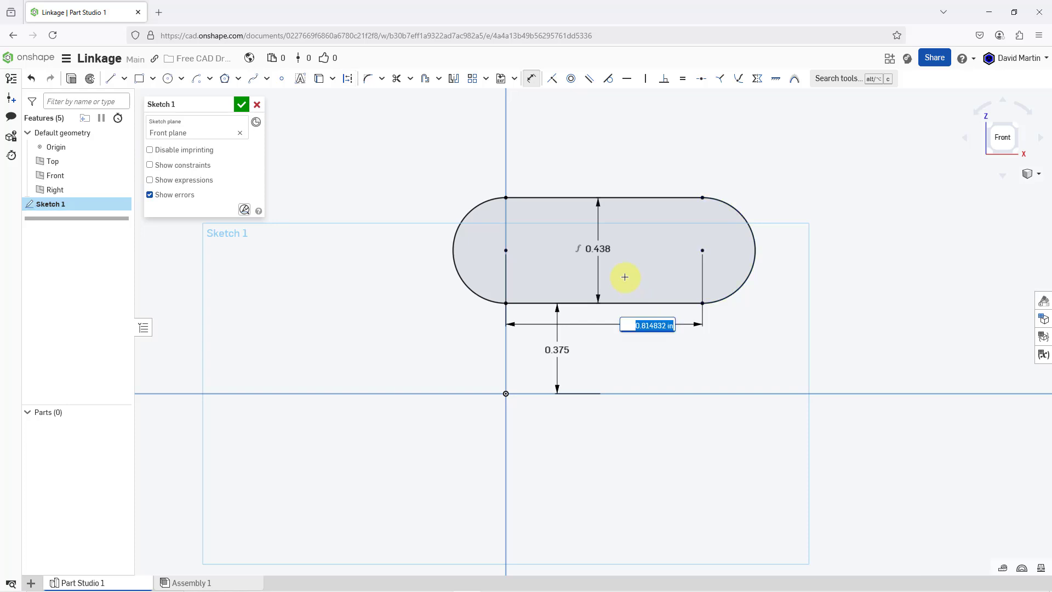
pyautogui.write('1.25')
pyautogui.press('Return')
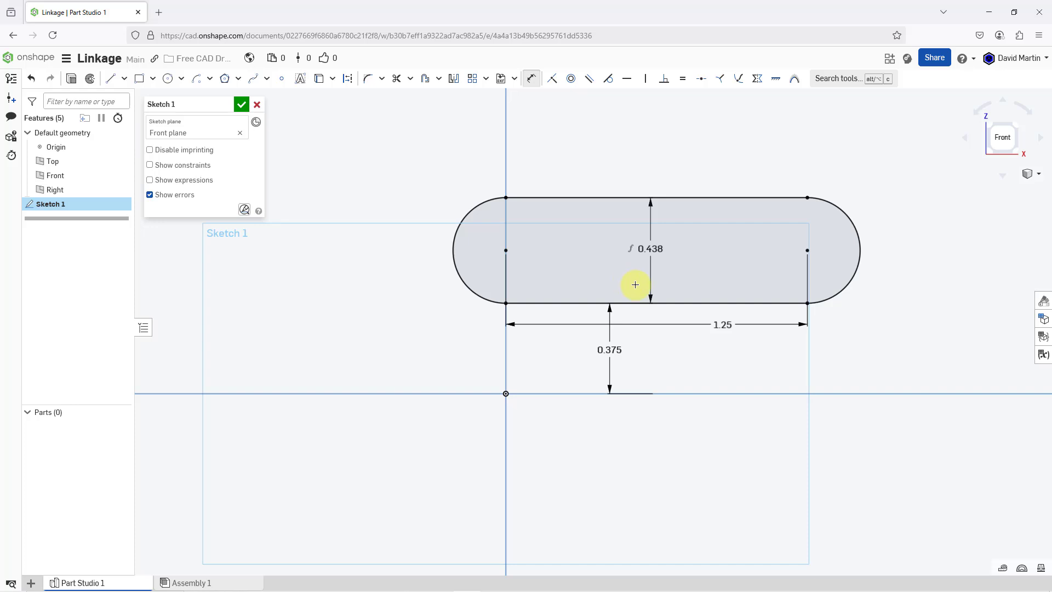
# - Hide the default planes and sketch a horizontal construction line about 5.1 in long above the slot, extending past both its ends
pyautogui.scroll(-5, 680, 340)
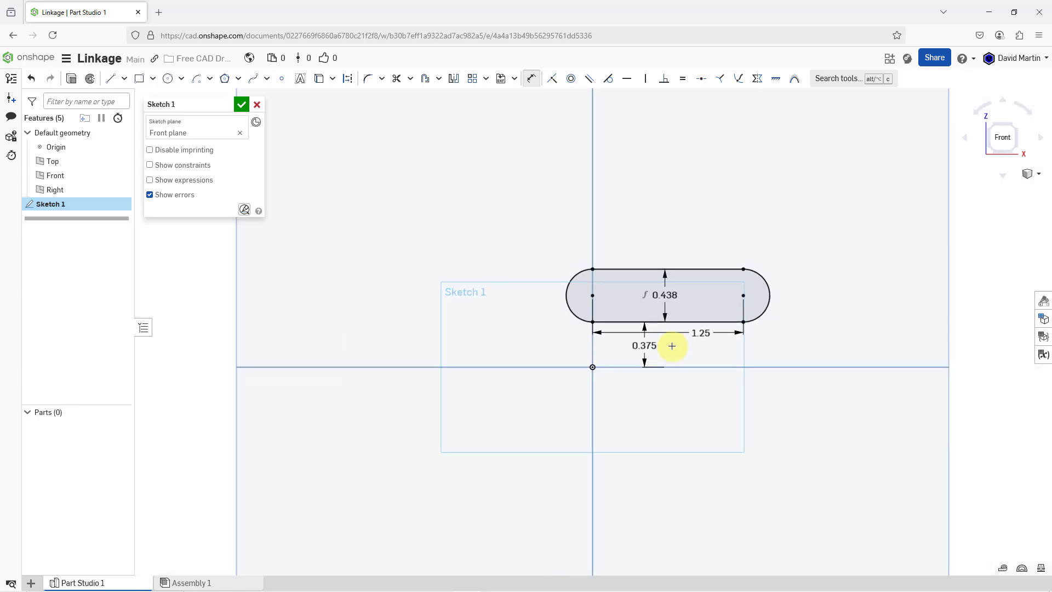
pyautogui.press('p')
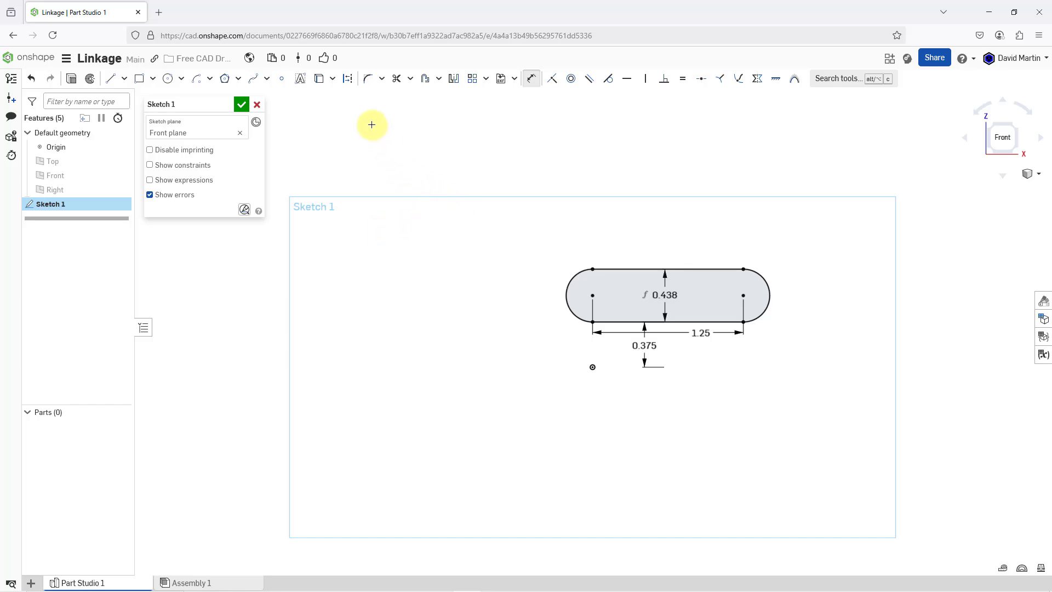
pyautogui.click(348, 80)
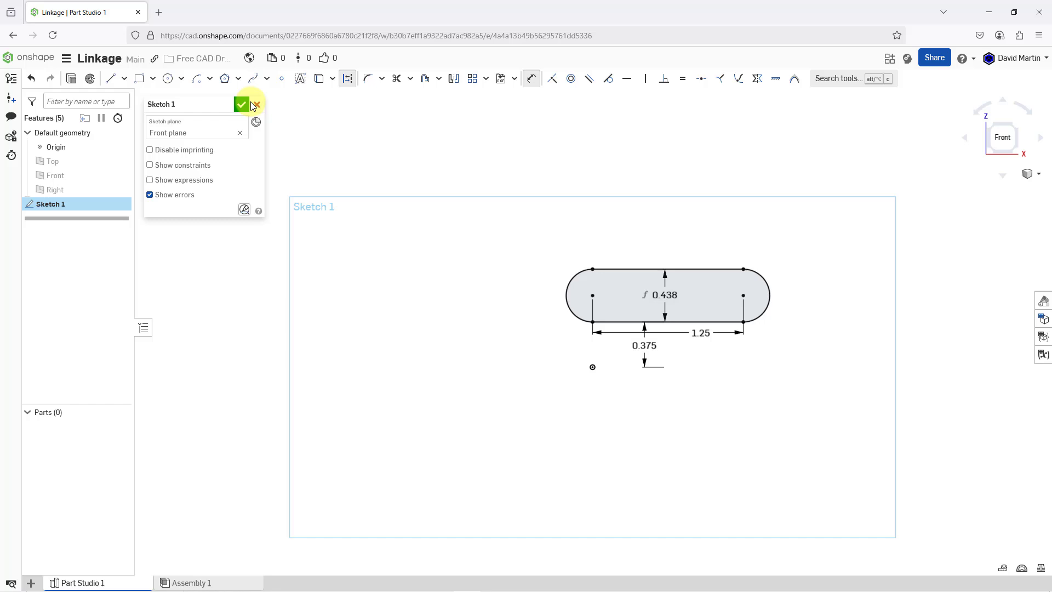
pyautogui.click(120, 82)
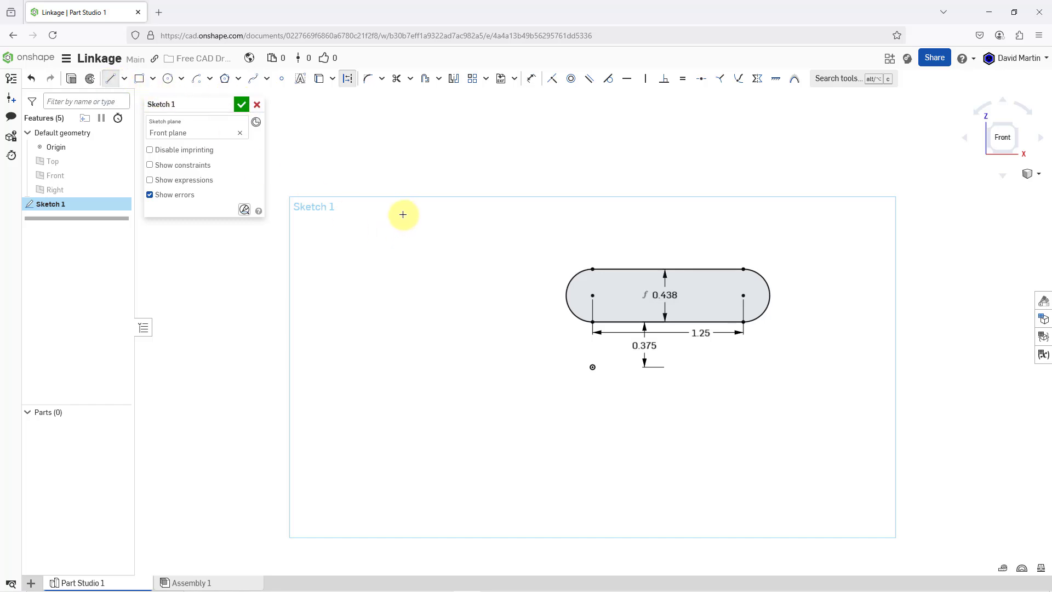
pyautogui.click(403, 216)
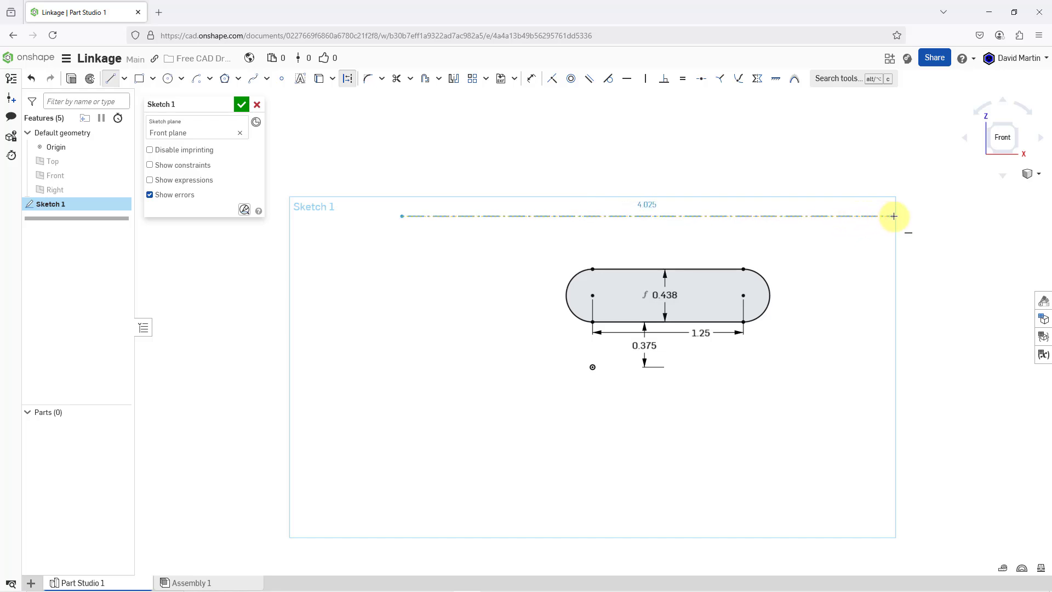
pyautogui.click(1016, 217)
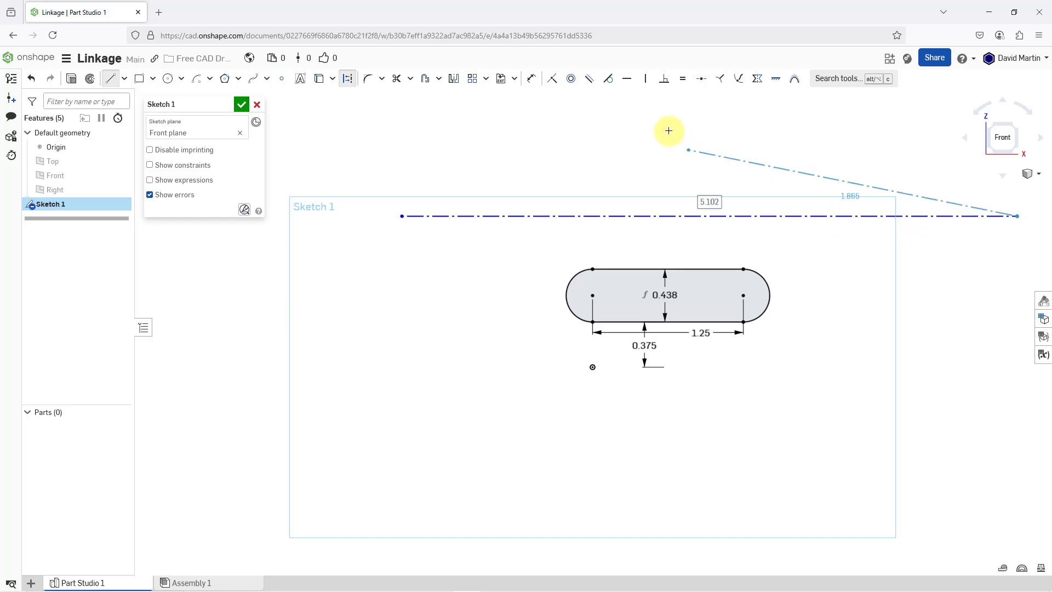
pyautogui.press('Escape')
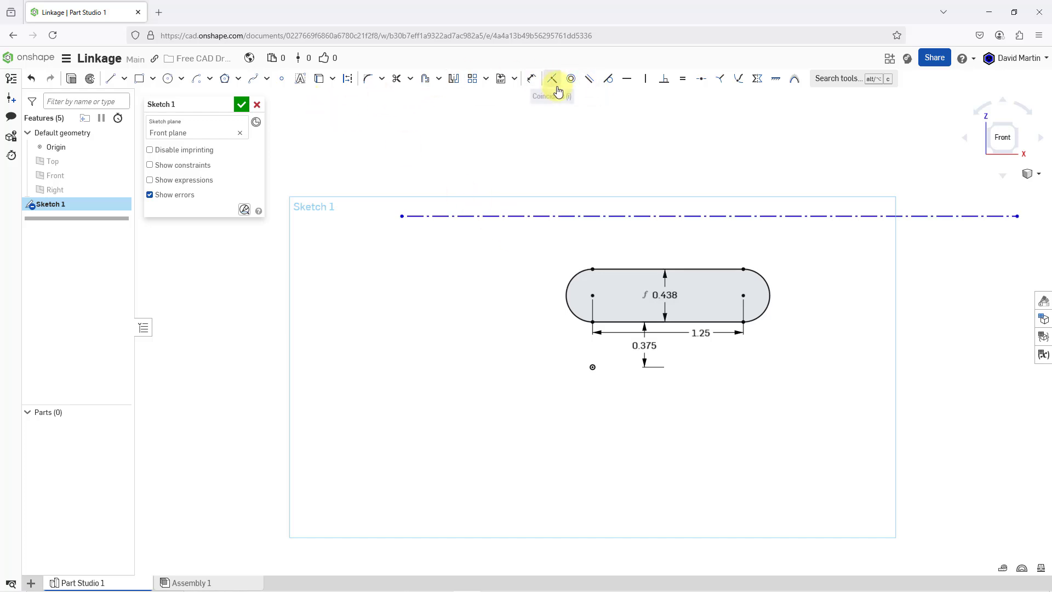
# - Dimension the vertical distance from the construction line to the center of the slot's left arc as 0.5 in
pyautogui.click(531, 78)
pyautogui.press('d')
pyautogui.click(524, 216)
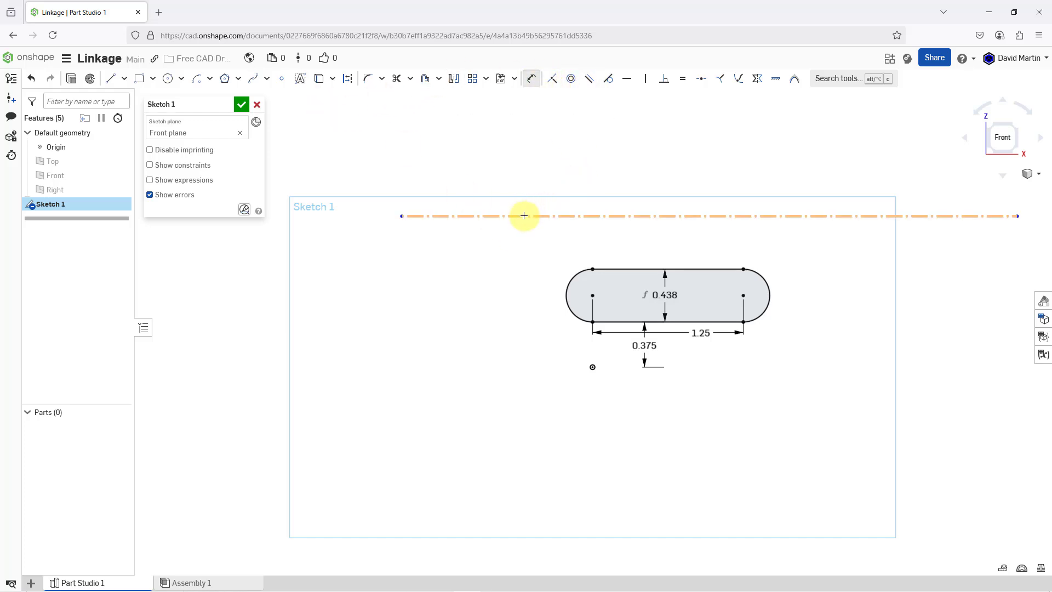
pyautogui.click(570, 285)
pyautogui.click(535, 255)
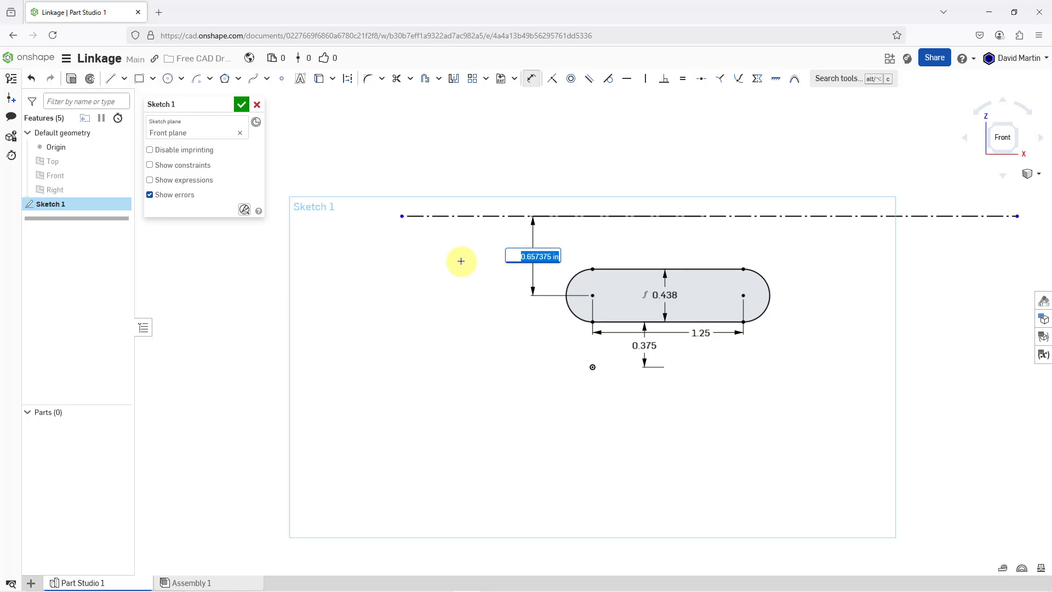
pyautogui.write('0.5')
pyautogui.press('Return')
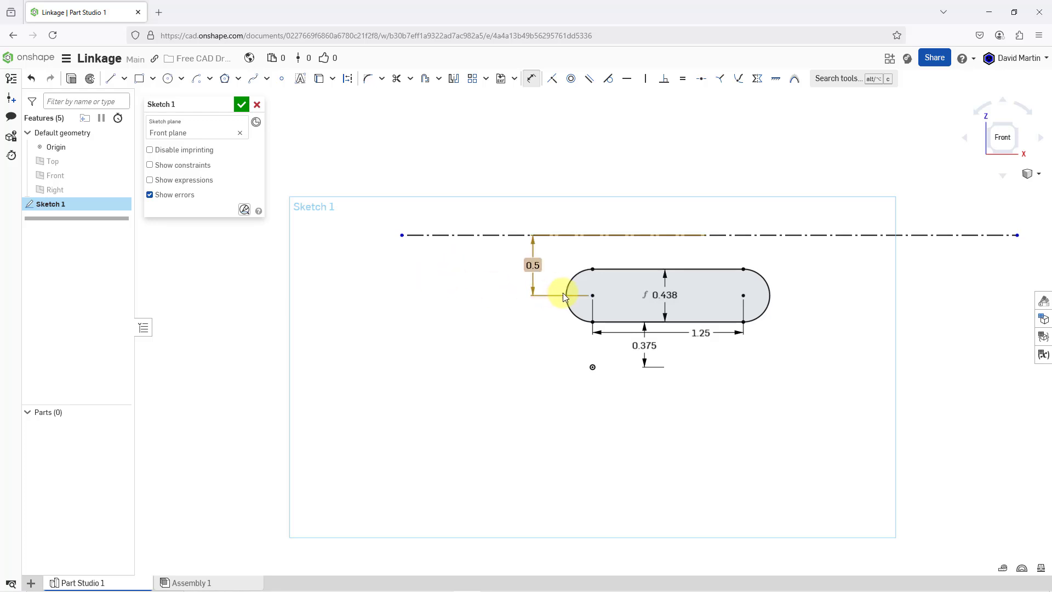
# - Sketch a circle about 1.47 in in diameter left of the construction line, with its center aligned horizontally with that line
pyautogui.scroll(-2, 570, 291)
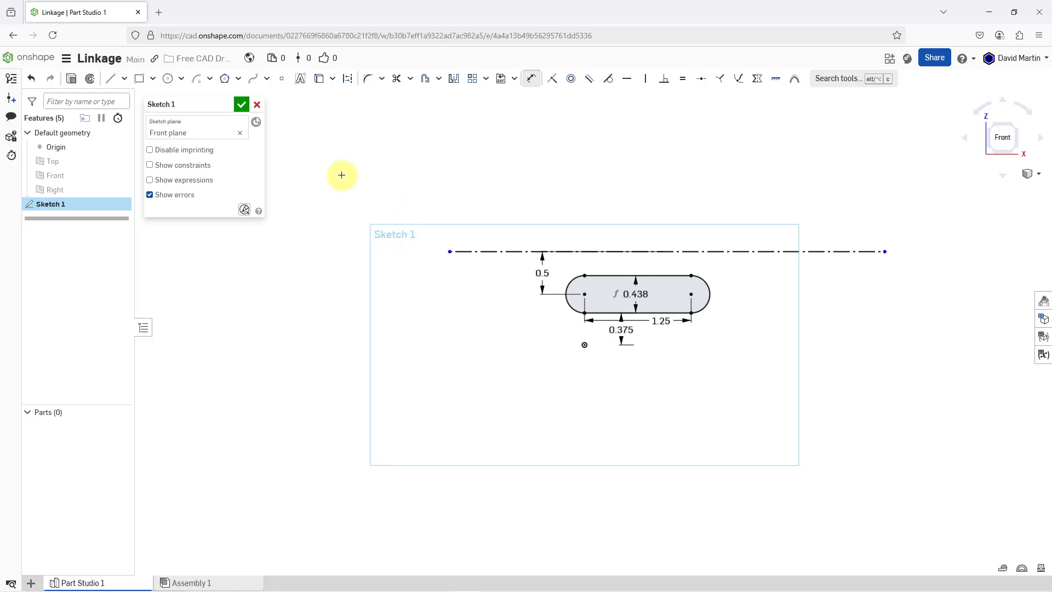
pyautogui.click(167, 82)
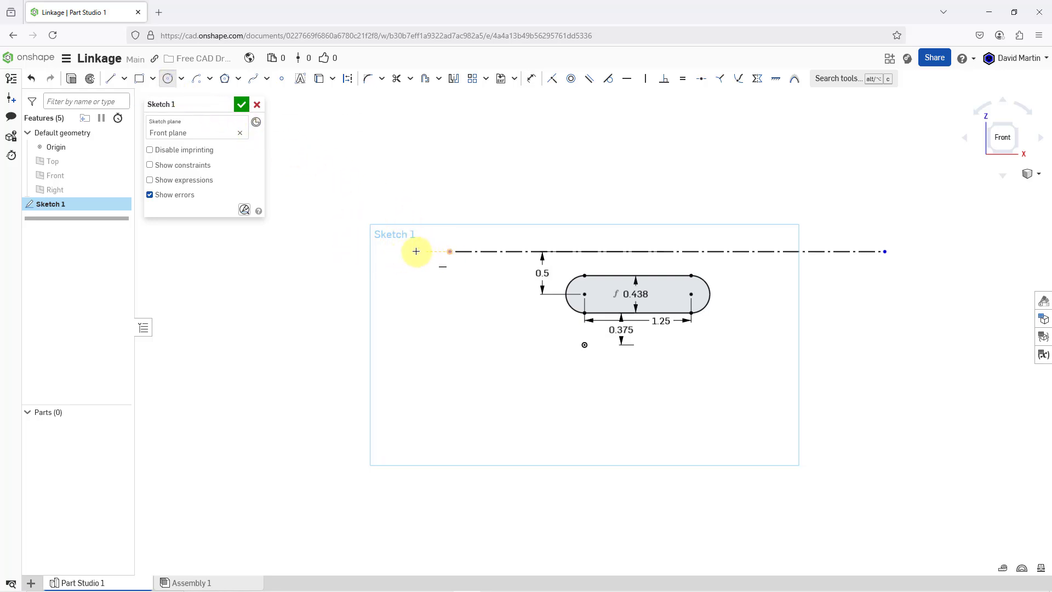
pyautogui.click(348, 252)
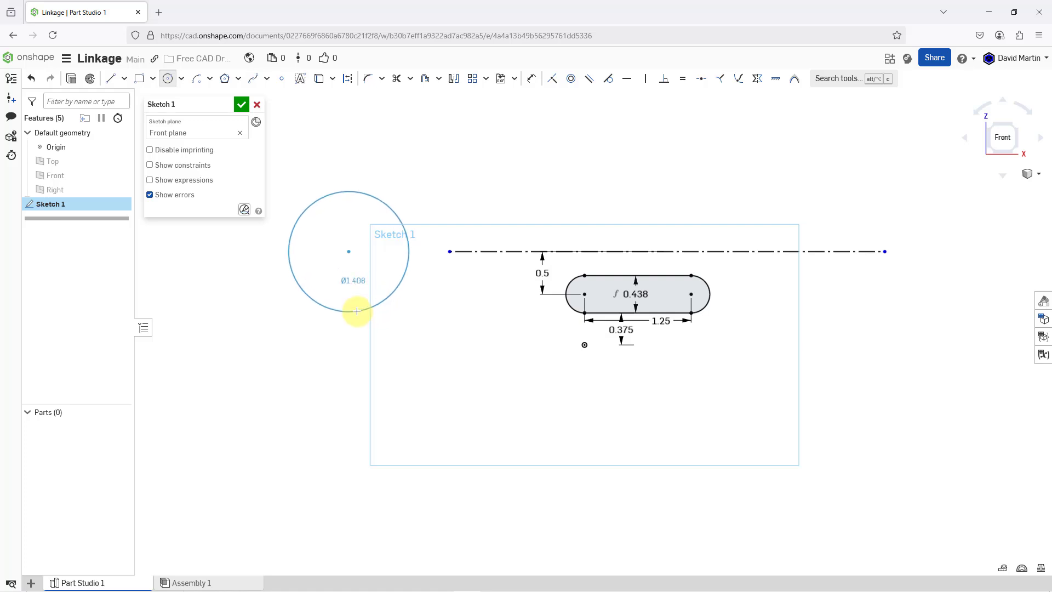
pyautogui.click(357, 314)
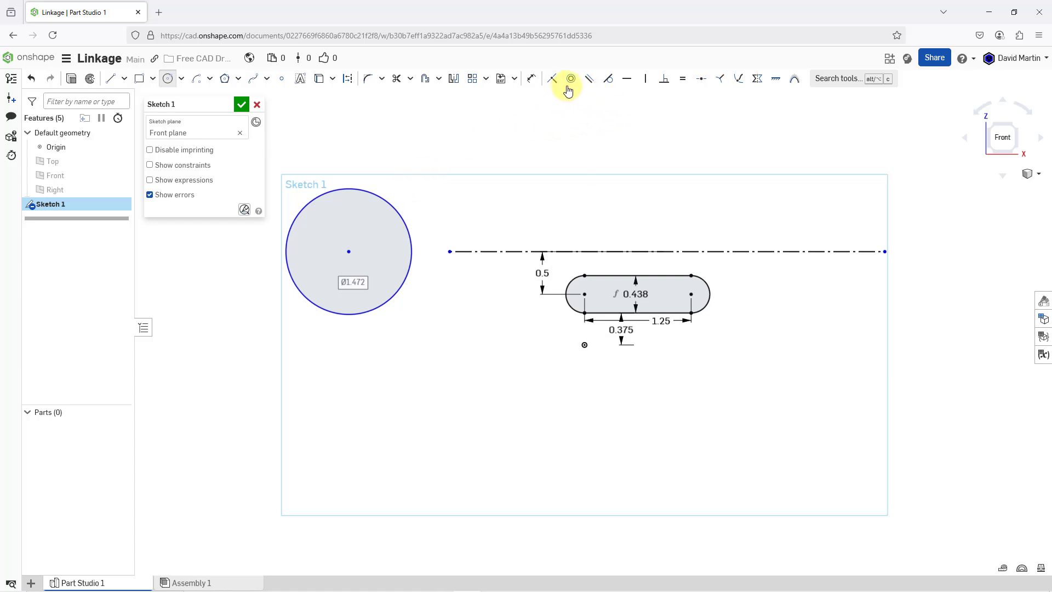
# - Dimension the new circle's diameter as 0.75 in
pyautogui.click(531, 79)
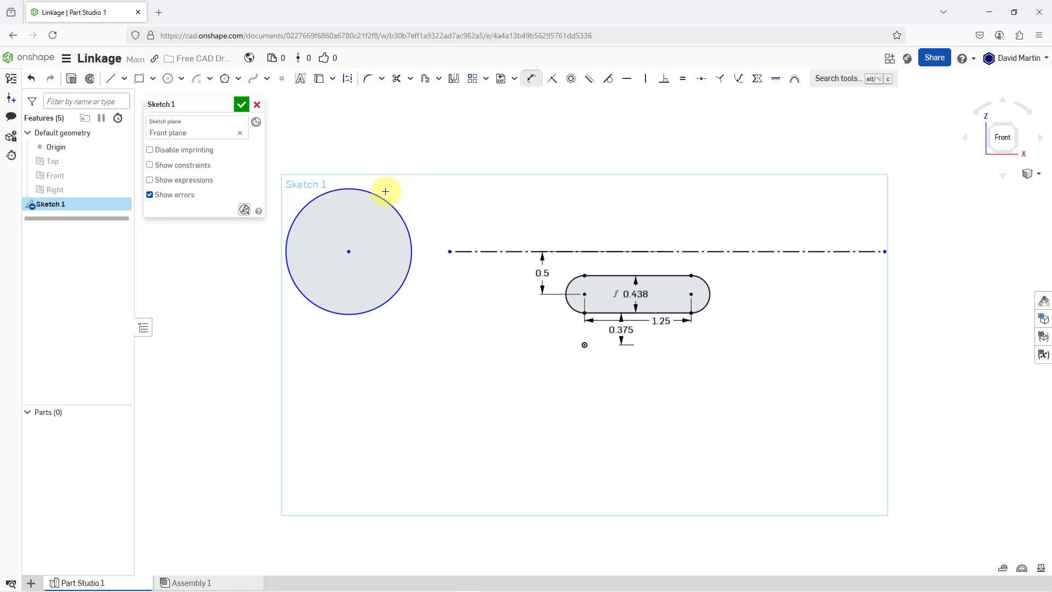
pyautogui.click(381, 195)
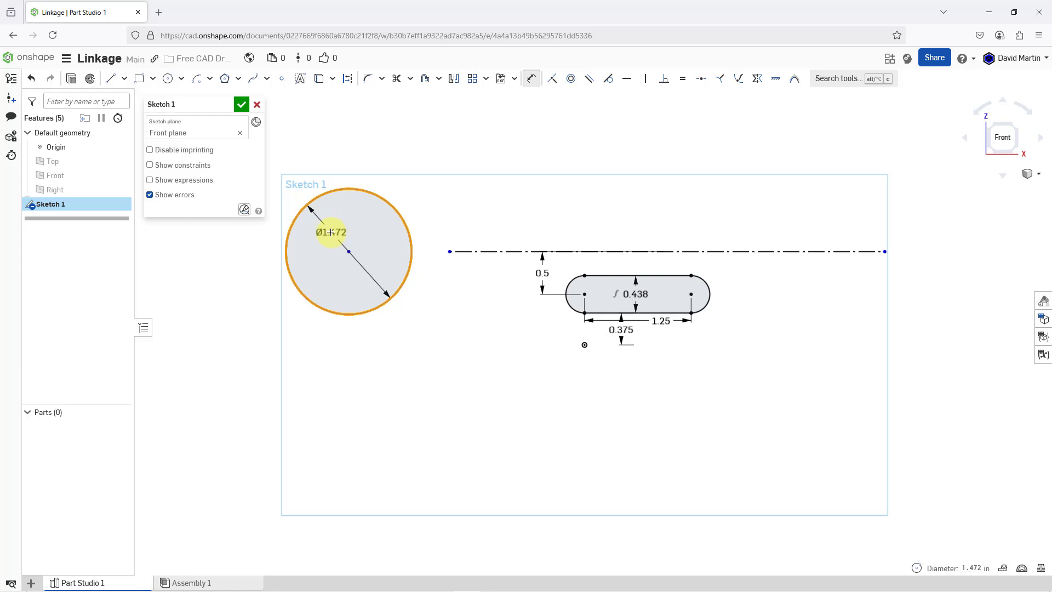
pyautogui.click(333, 230)
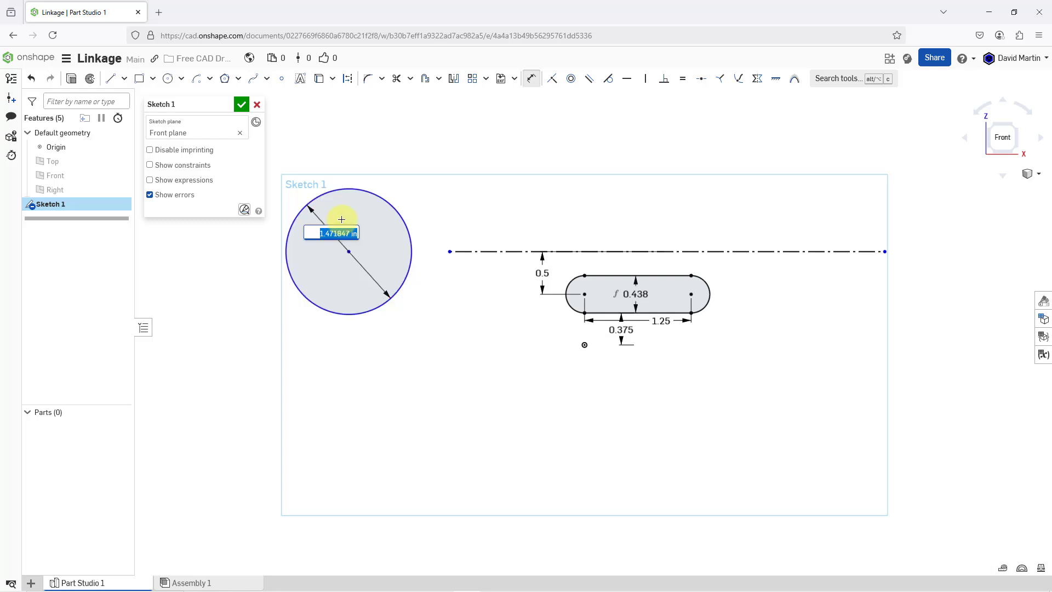
pyautogui.write('0.75')
pyautogui.press('Return')
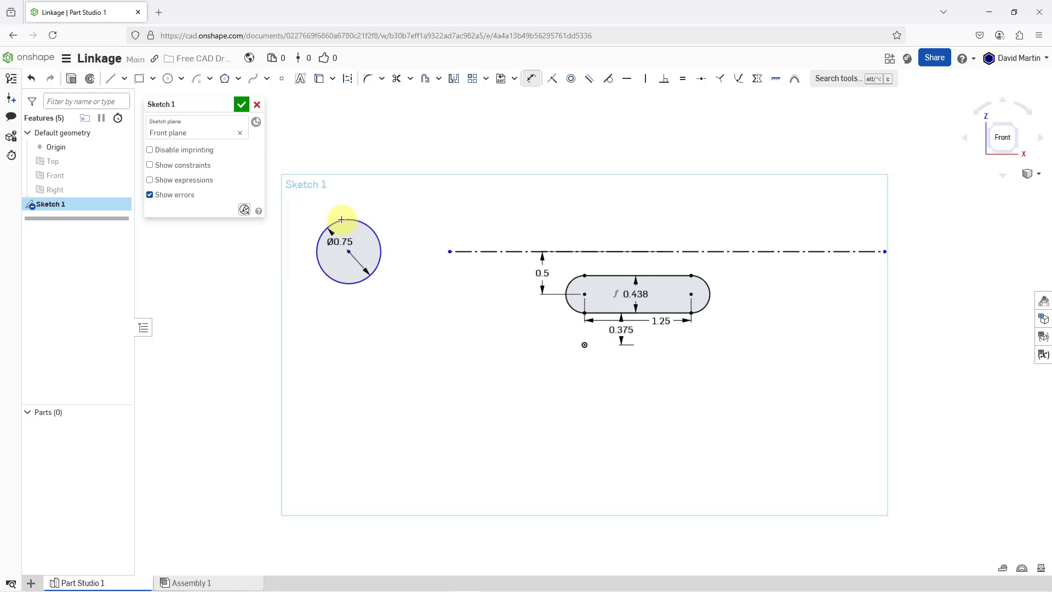
# - Dimension the horizontal distance between the circle's center and the center of the slot's left arc as 1.125 in
pyautogui.click(349, 251)
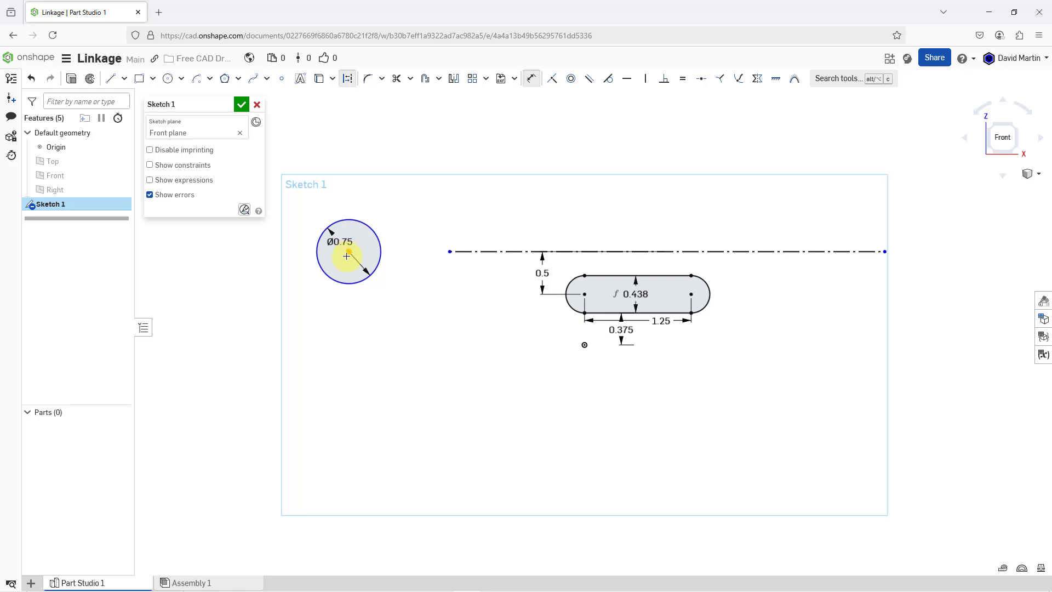
pyautogui.click(585, 294)
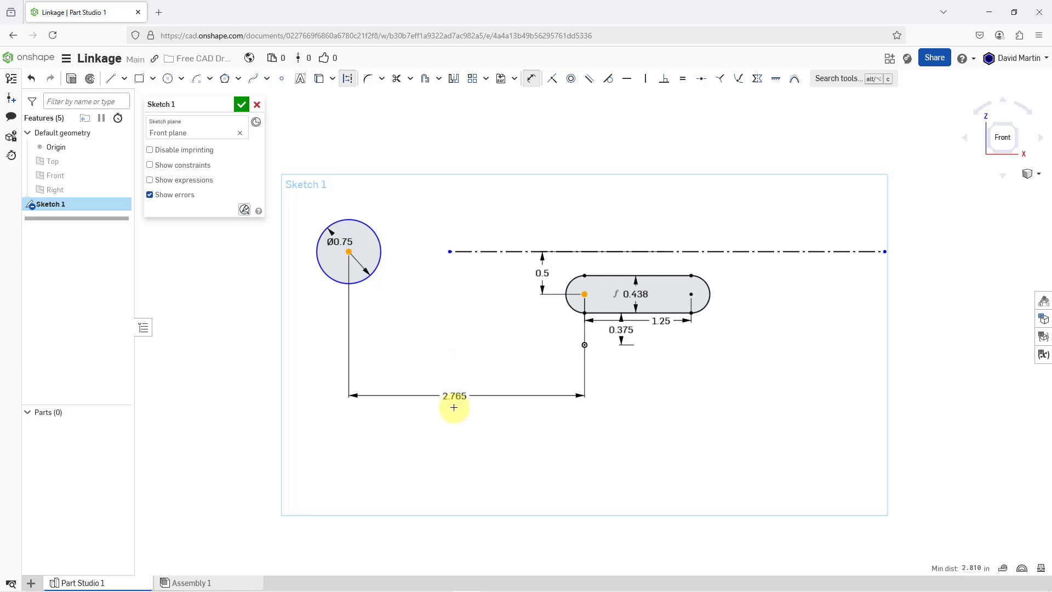
pyautogui.click(448, 413)
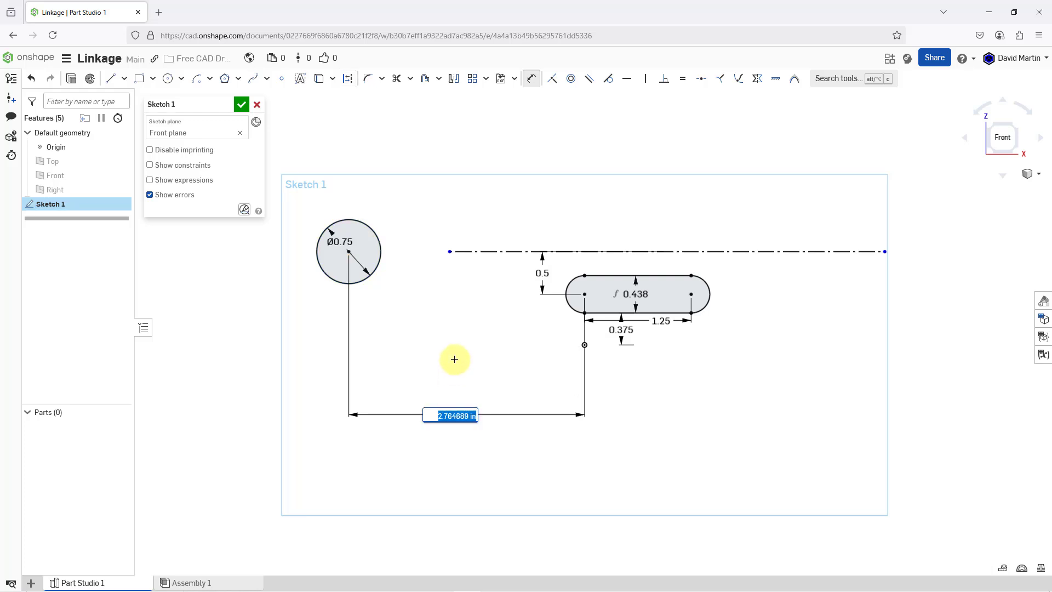
pyautogui.write('1.125')
pyautogui.press('Return')
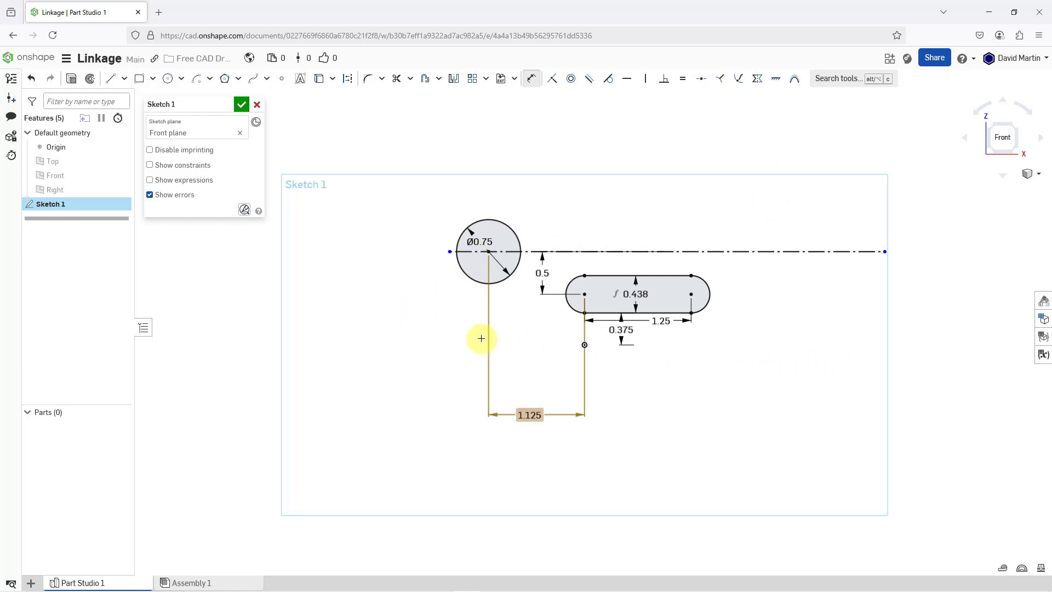
# - Sketch a construction center point arc of about 4.18 in radius, centered on the 0.75 in circle and crossing the horizontal construction line beyond the slot
pyautogui.scroll(-2, 747, 284)
pyautogui.scroll(2, 699, 265)
pyautogui.scroll(1, 647, 261)
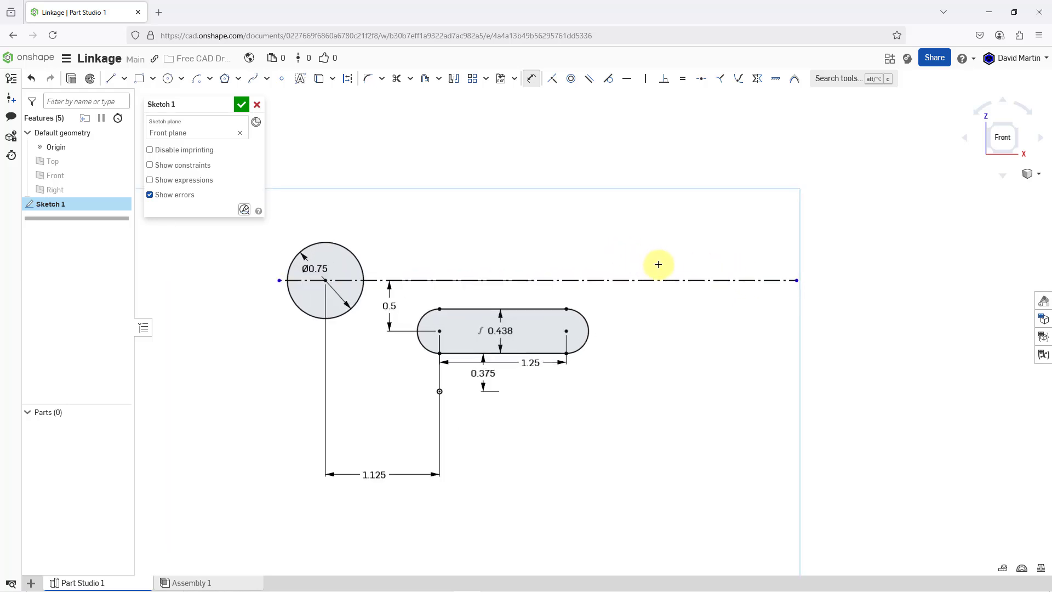
pyautogui.click(347, 78)
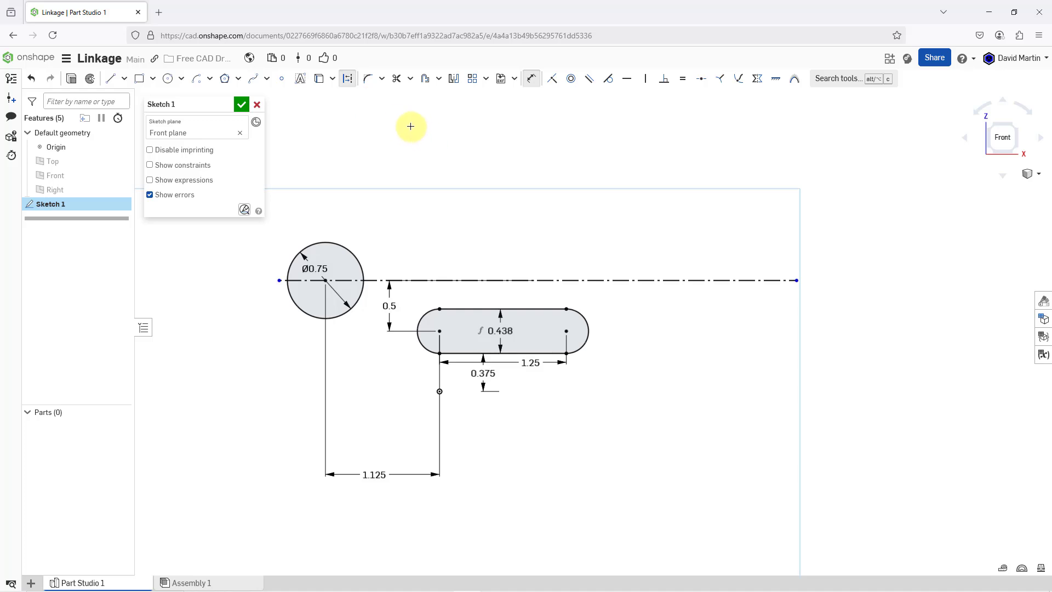
pyautogui.click(346, 85)
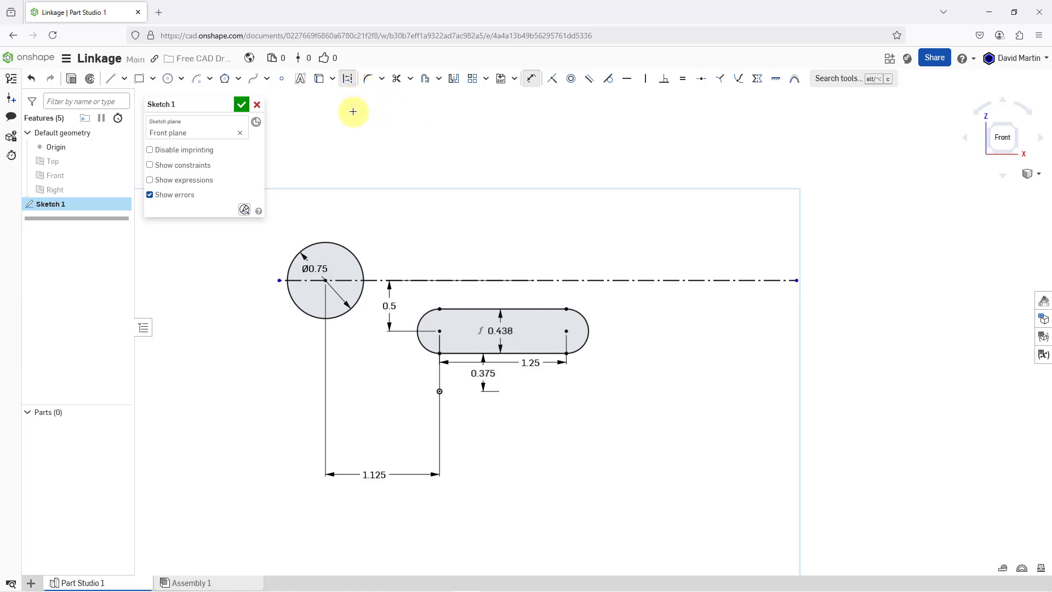
pyautogui.click(210, 79)
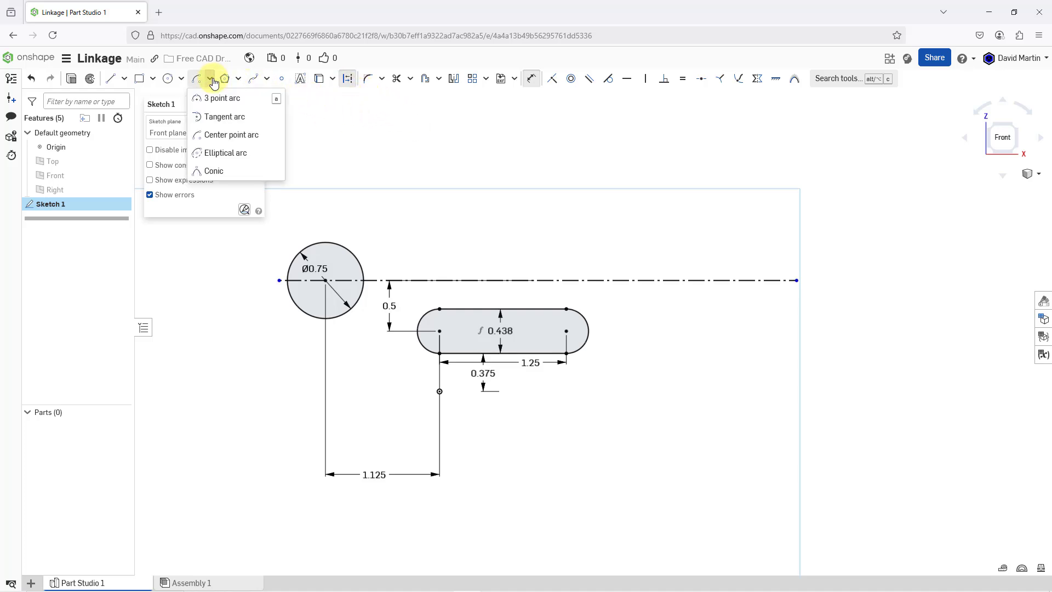
pyautogui.click(222, 136)
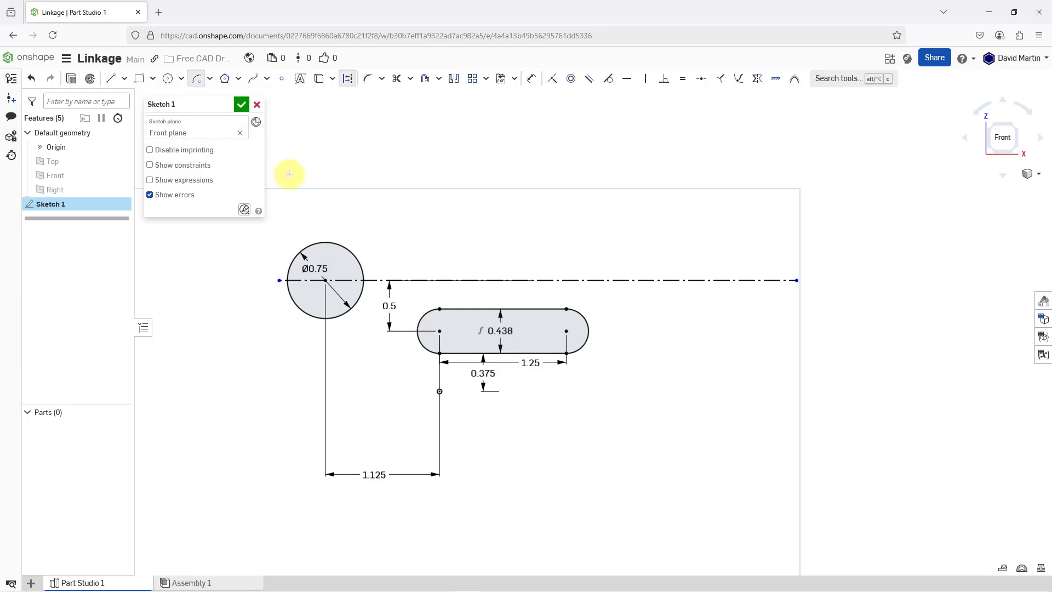
pyautogui.click(326, 283)
pyautogui.scroll(-3, 603, 299)
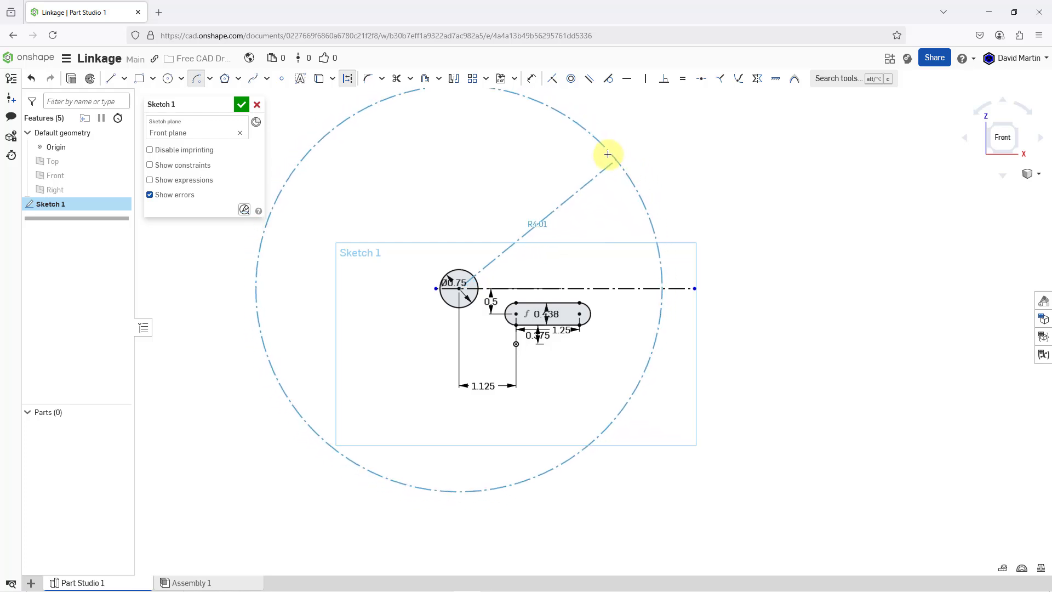
pyautogui.click(595, 125)
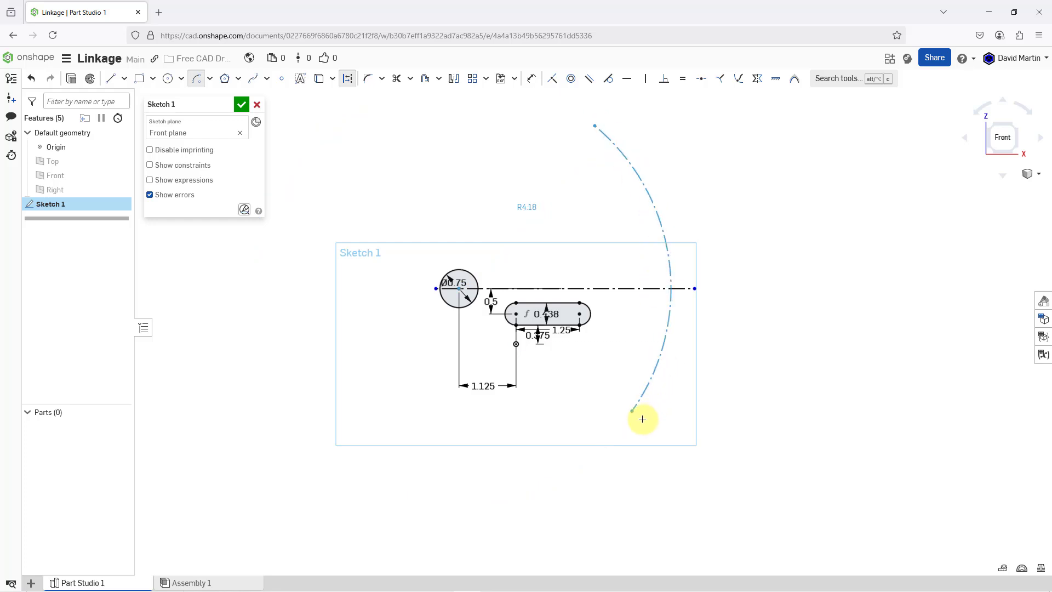
pyautogui.click(642, 419)
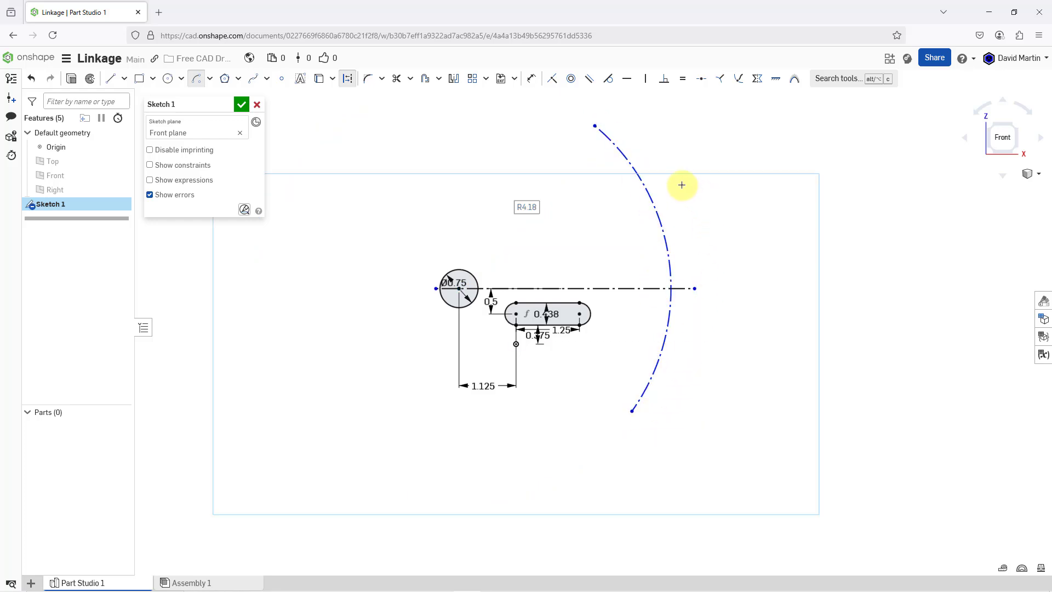
# - Dimension the construction arc's radius as 3.875 in
pyautogui.click(533, 81)
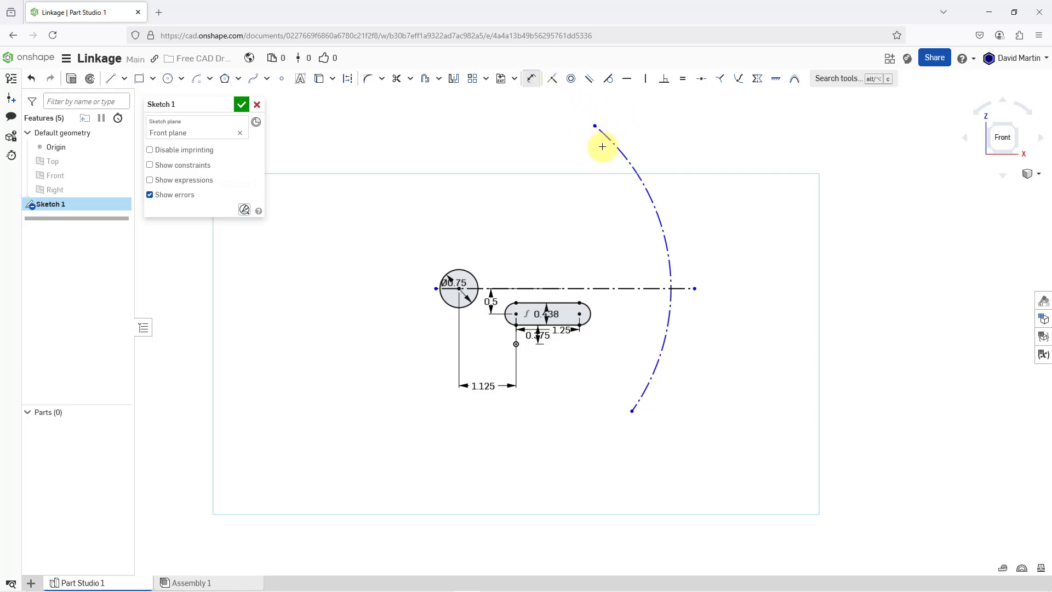
pyautogui.click(628, 167)
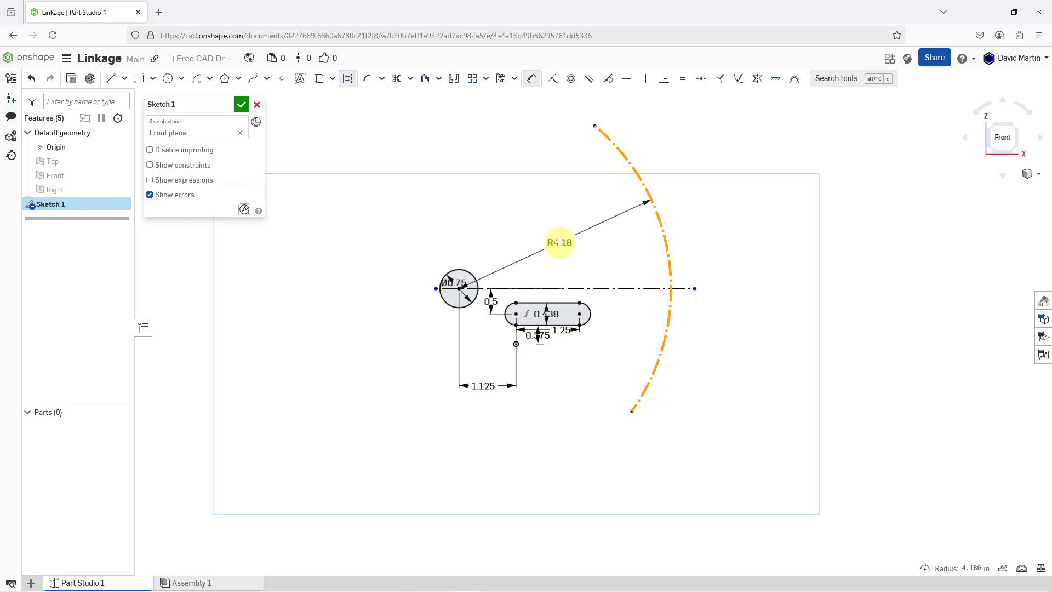
pyautogui.click(562, 240)
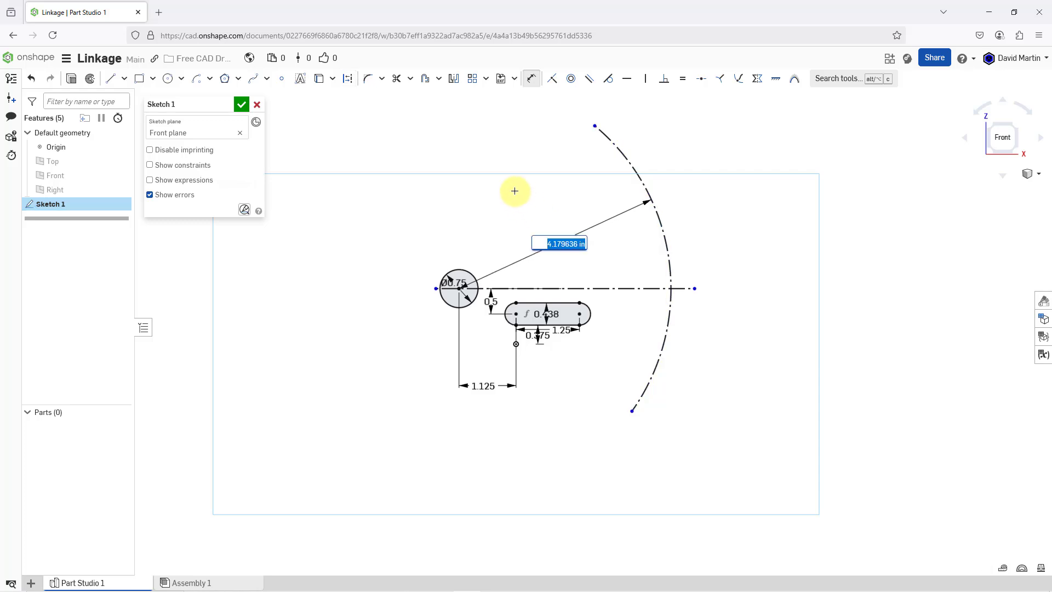
pyautogui.write('3.875')
pyautogui.press('Return')
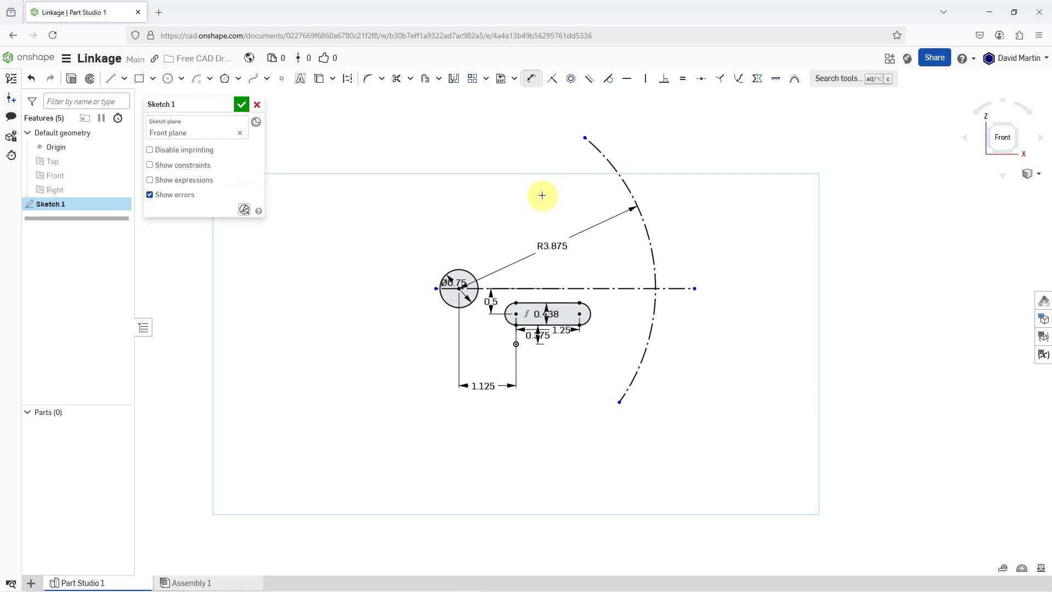
# - Sketch two circles centered on the construction arc, about 0.55 in in diameter above the construction line and about 0.51 in below it
pyautogui.scroll(1, 576, 166)
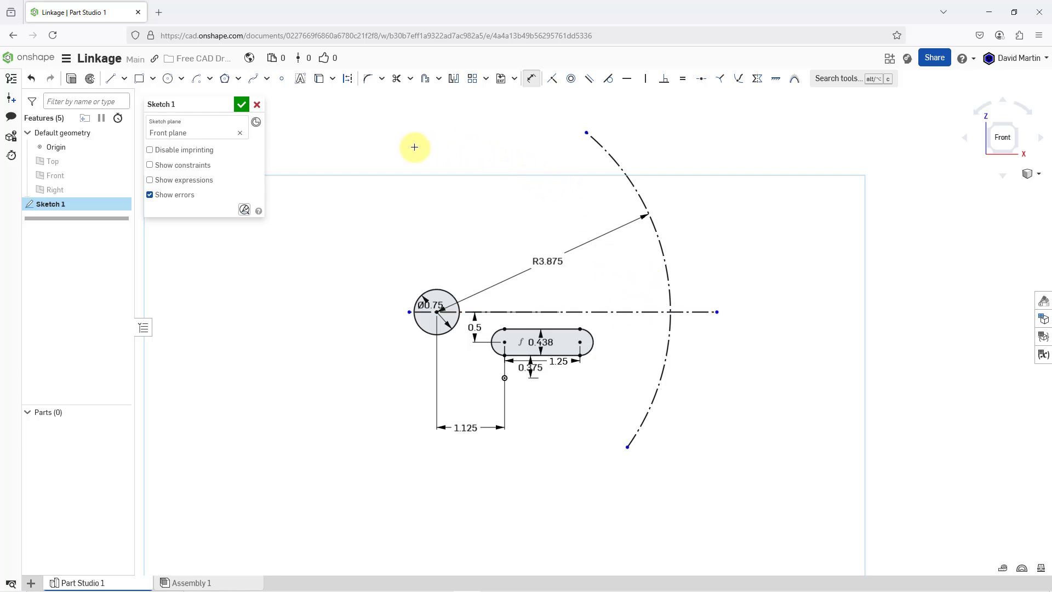
pyautogui.click(170, 81)
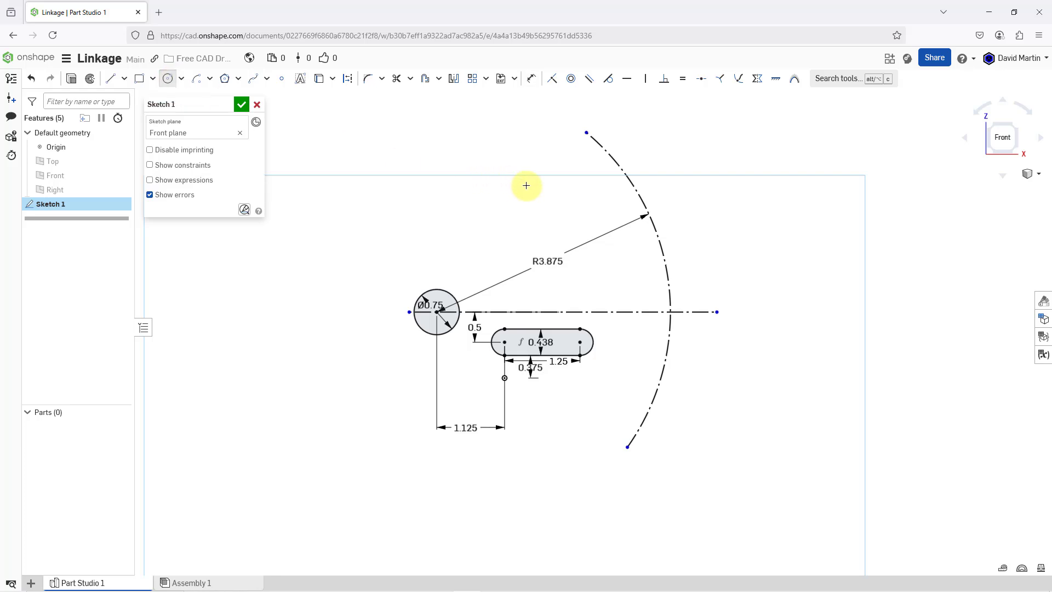
pyautogui.click(633, 186)
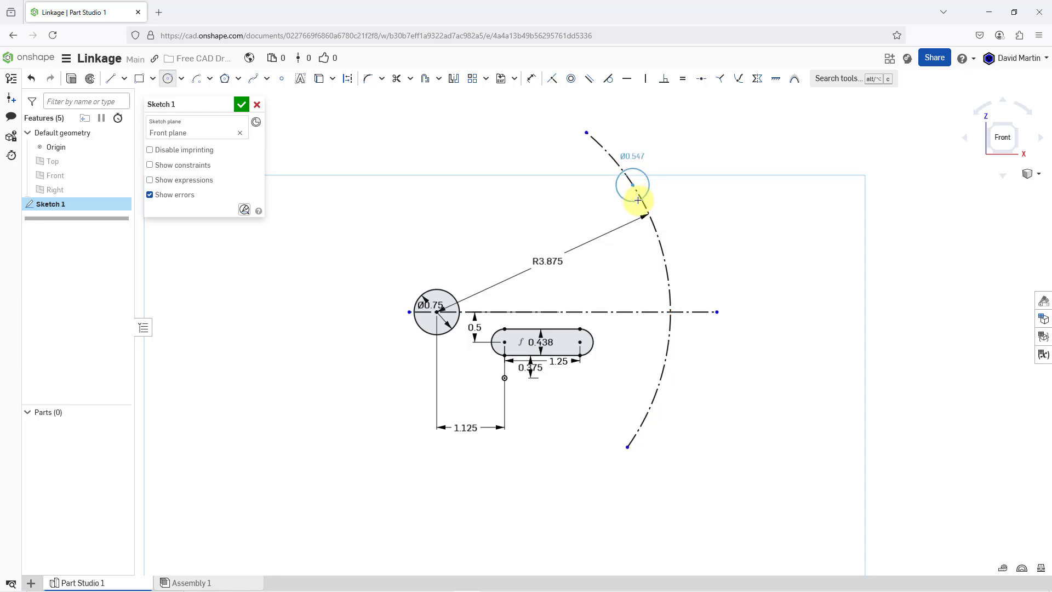
pyautogui.click(637, 200)
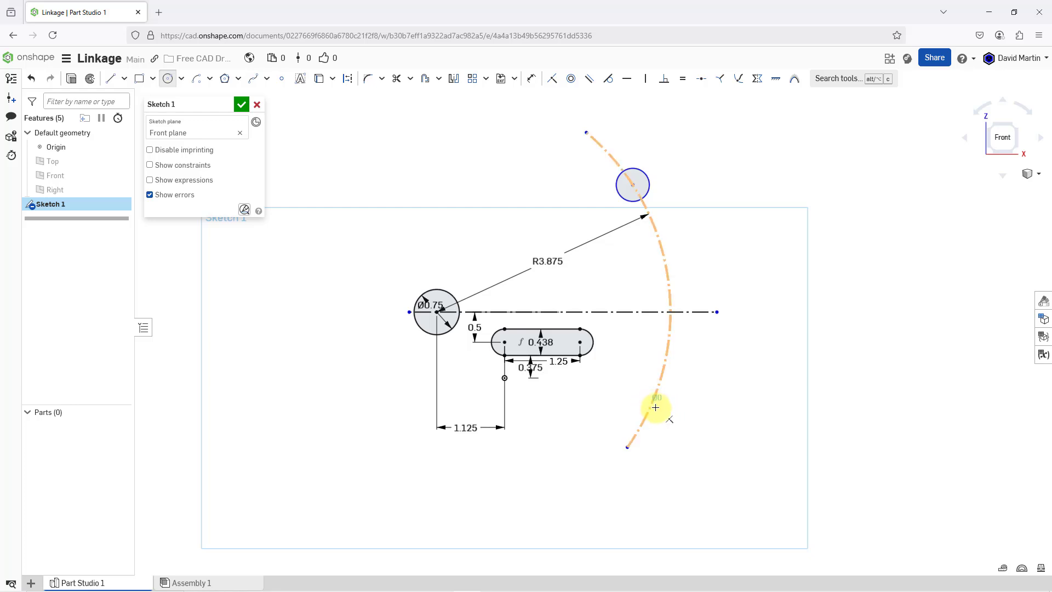
pyautogui.click(653, 403)
pyautogui.click(662, 416)
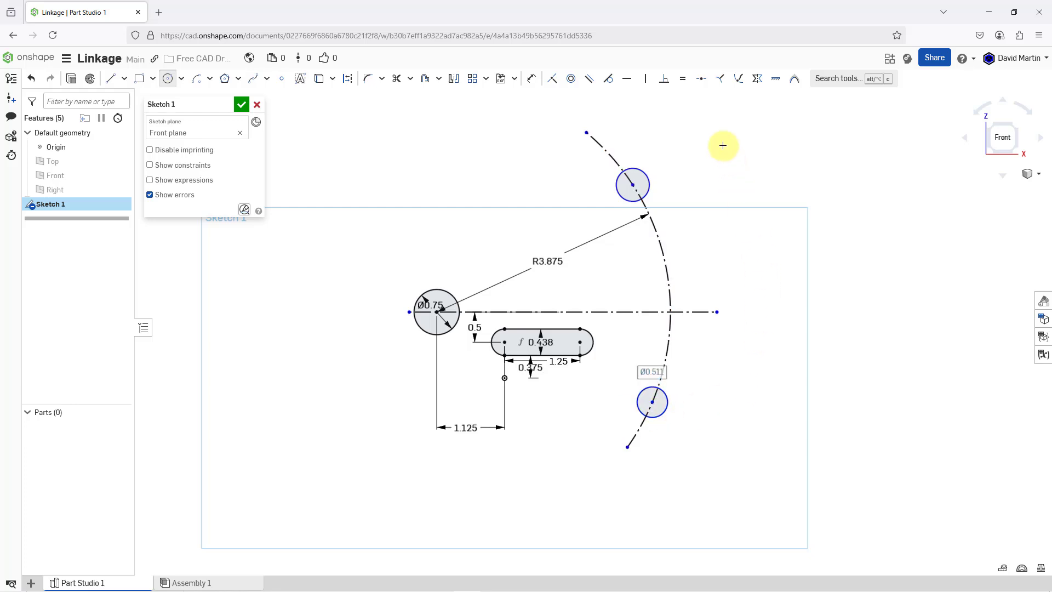
# - Apply an Equal constraint between the two circles on the construction arc
pyautogui.click(682, 78)
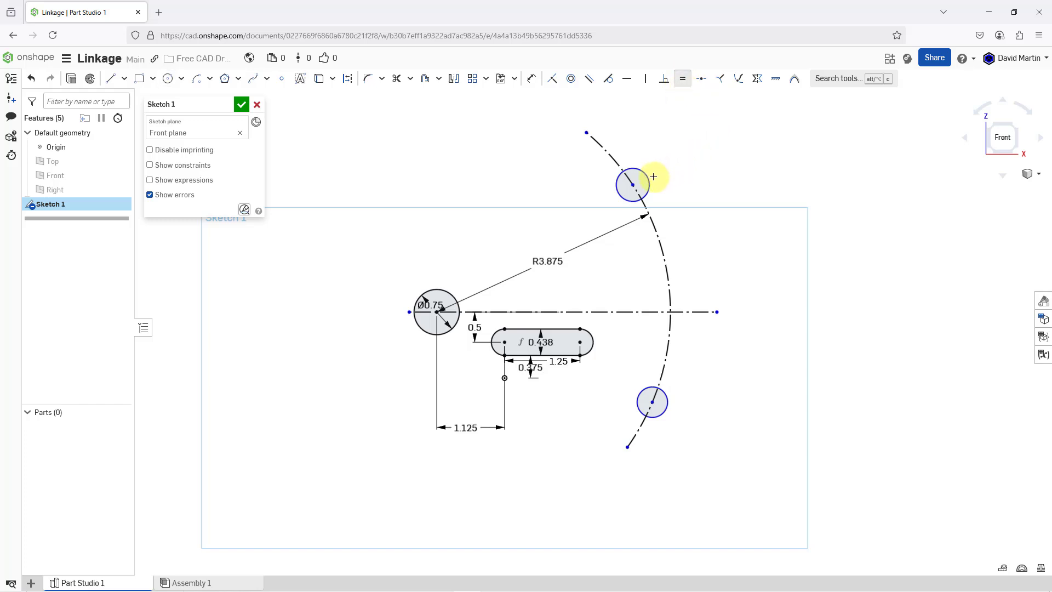
pyautogui.click(648, 178)
pyautogui.click(668, 398)
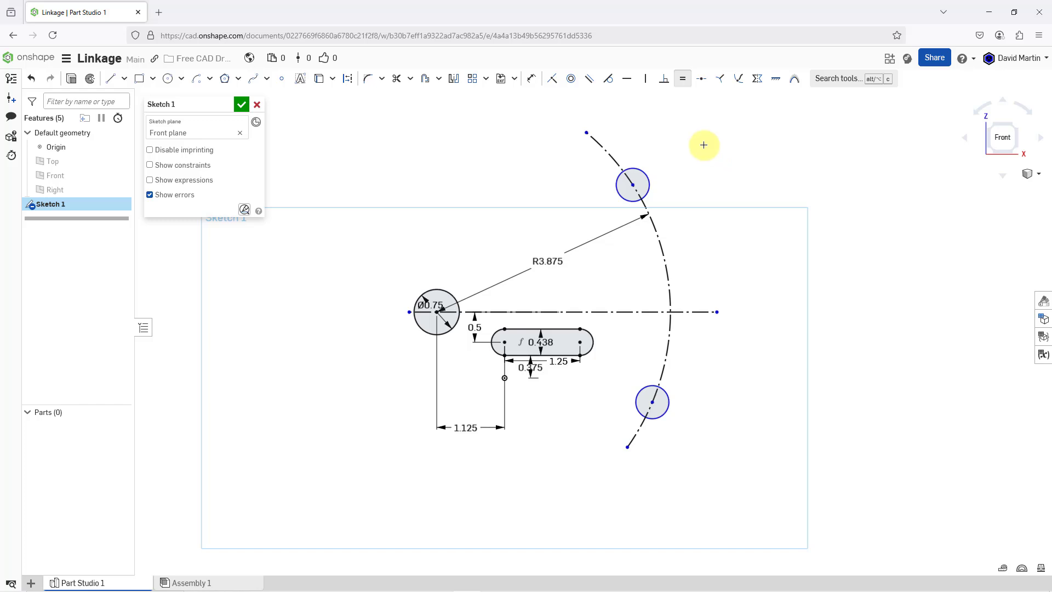
# - Dimension the vertical distance from the upper arc circle's center to the horizontal construction line as 1+11/16 in
pyautogui.click(546, 94)
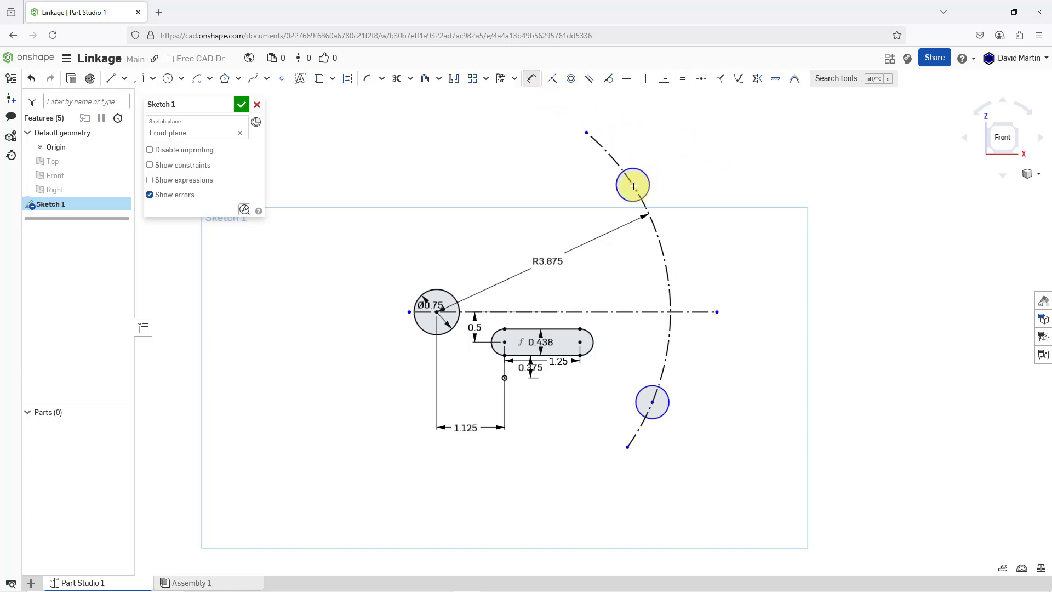
pyautogui.click(633, 185)
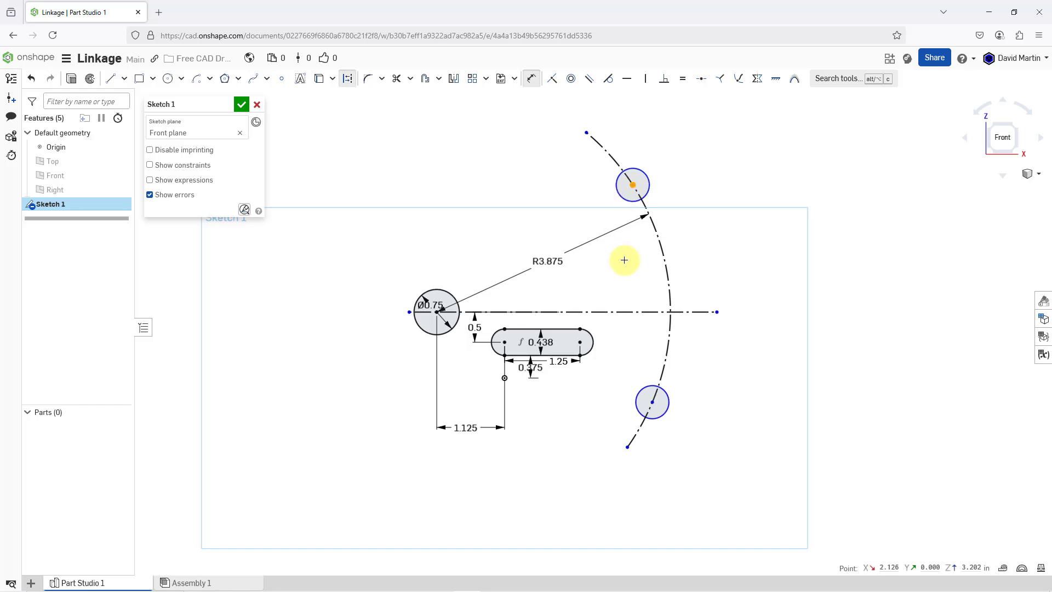
pyautogui.click(619, 311)
pyautogui.click(598, 258)
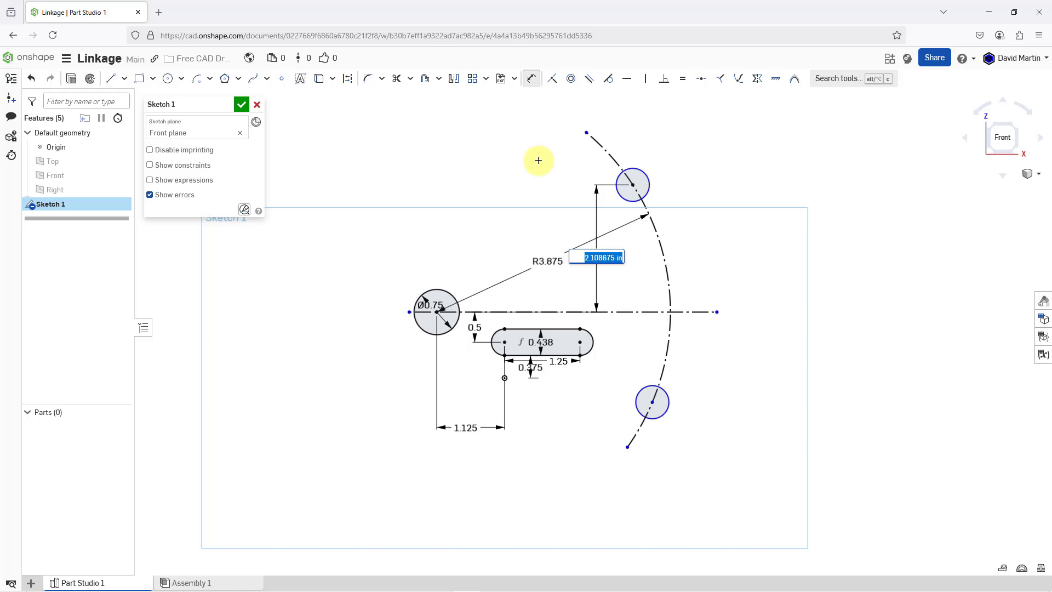
pyautogui.write('1')
pyautogui.write('+11/16')
pyautogui.press('Return')
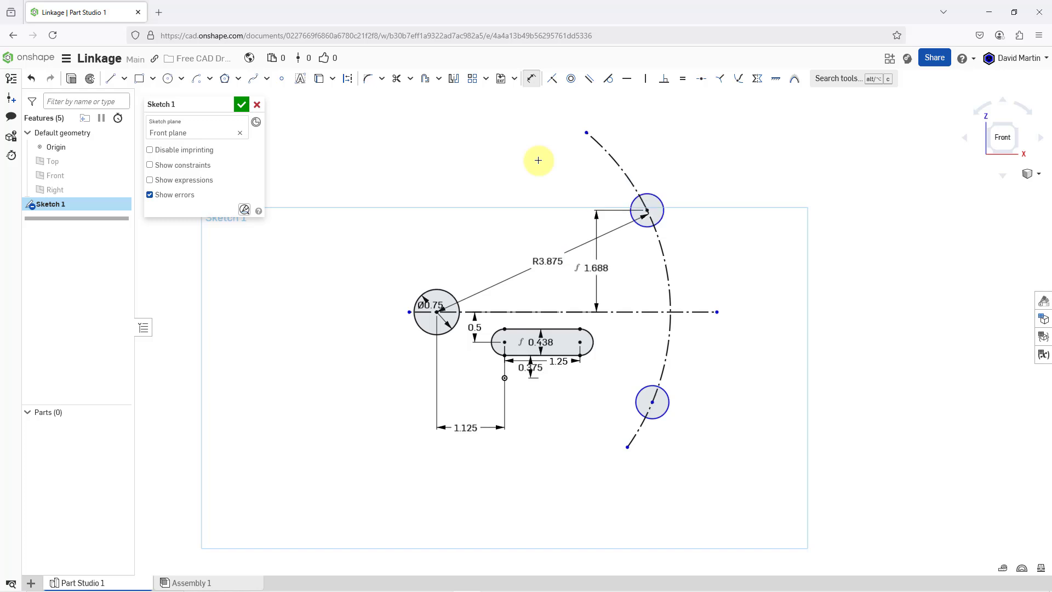
# - Dimension the vertical distance from the lower arc circle's center to the horizontal construction line as 0.875 in
pyautogui.press('d')
pyautogui.click(653, 402)
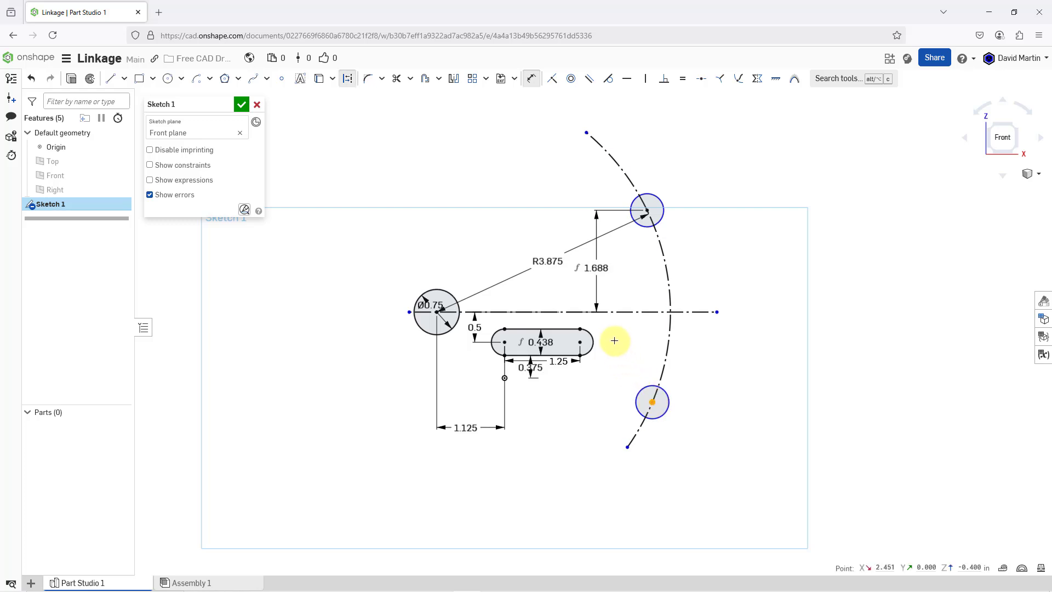
pyautogui.click(611, 312)
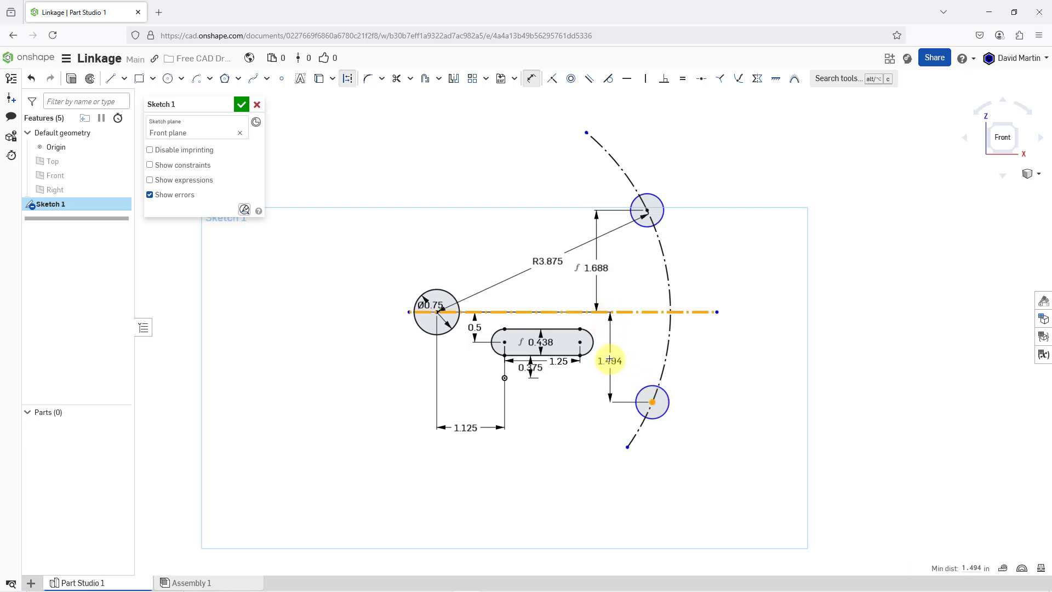
pyautogui.click(610, 359)
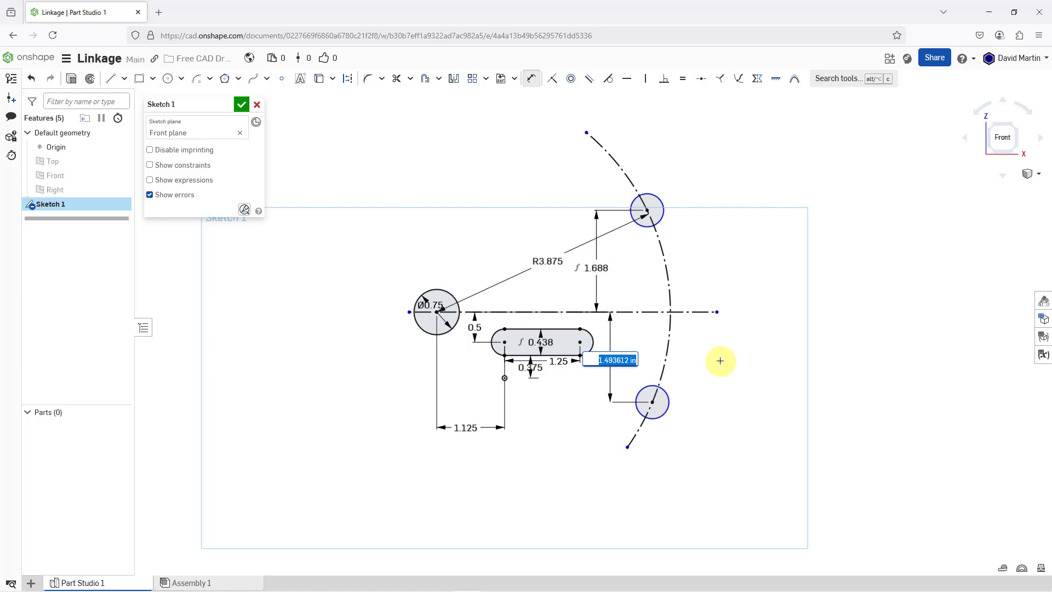
pyautogui.press('BackSpace')
pyautogui.press('Return')
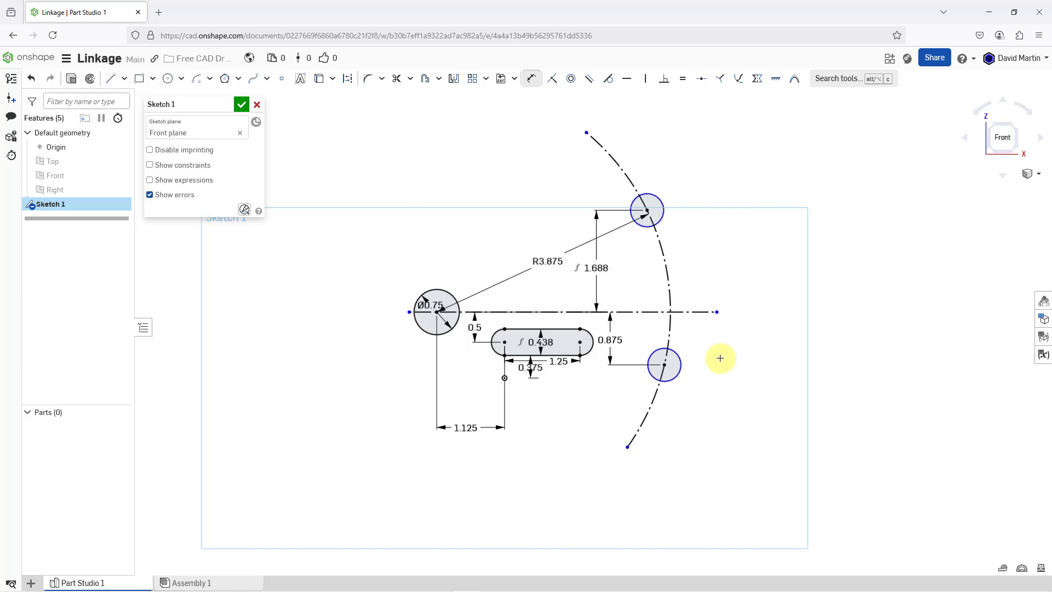
# - Sketch a solid center point arc of about 4.14 in radius around the 0.75 in circle's center, joining the outer sides of the two equal circles
pyautogui.scroll(3, 661, 219)
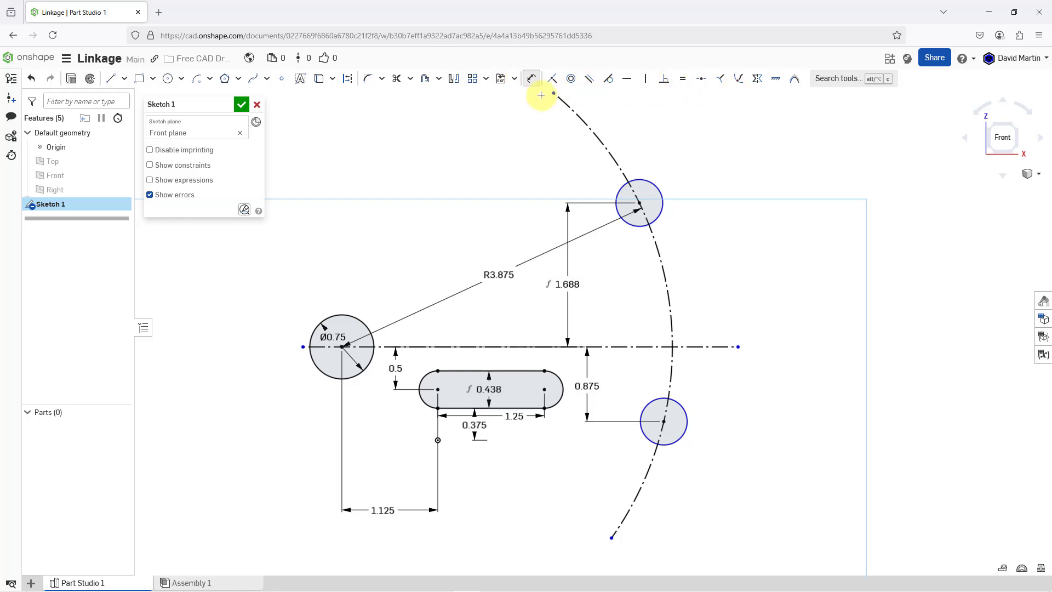
pyautogui.click(197, 81)
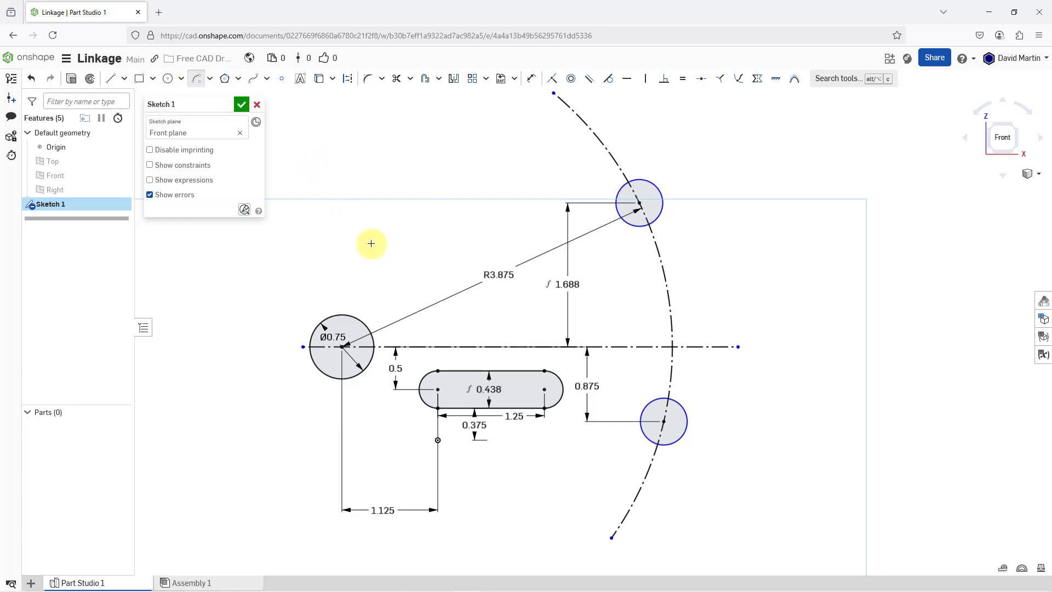
pyautogui.click(344, 349)
pyautogui.click(661, 193)
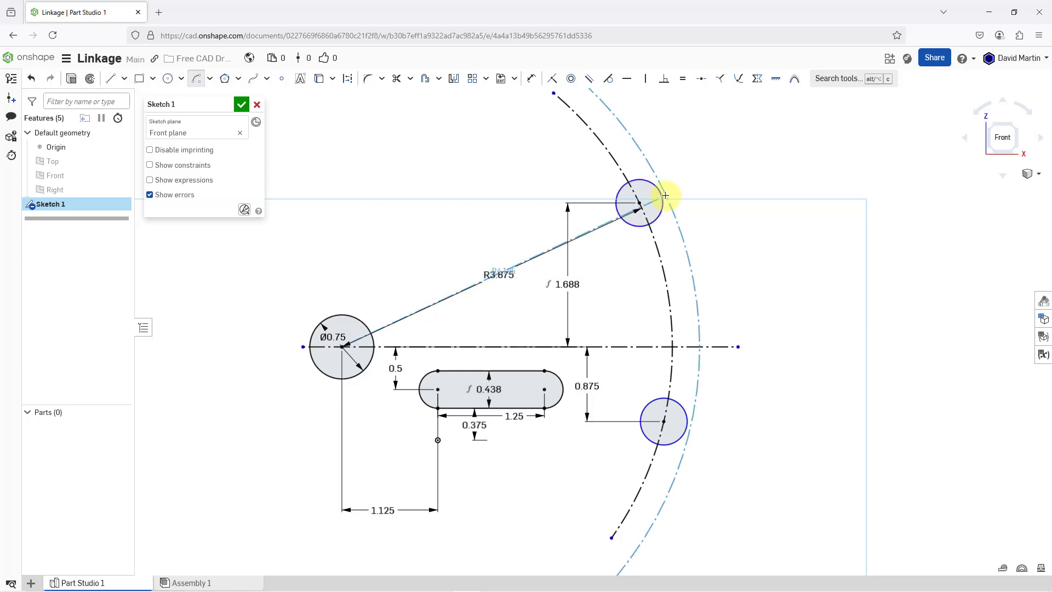
pyautogui.click(662, 196)
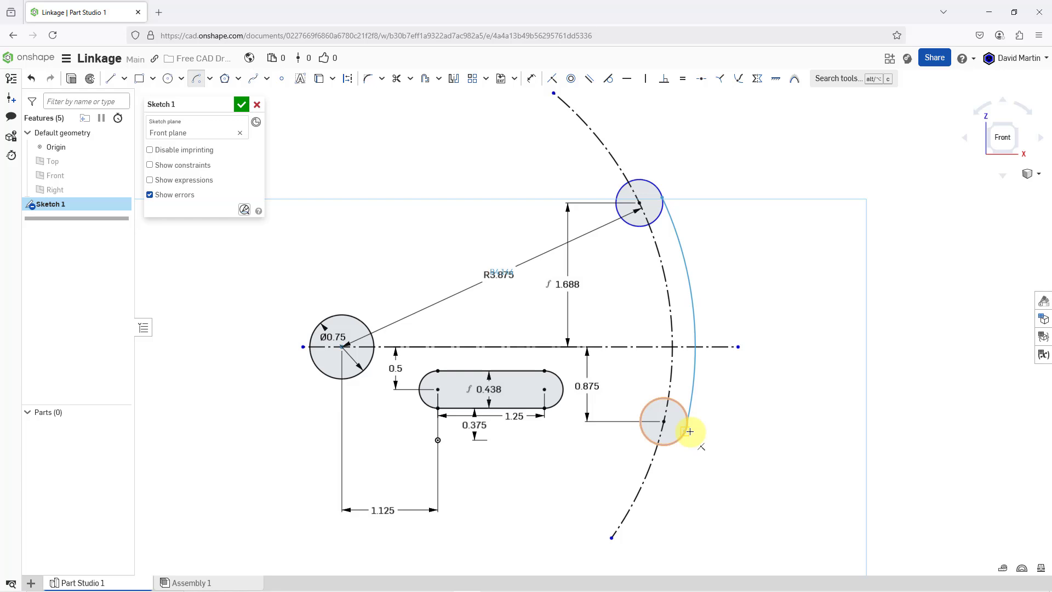
pyautogui.click(689, 431)
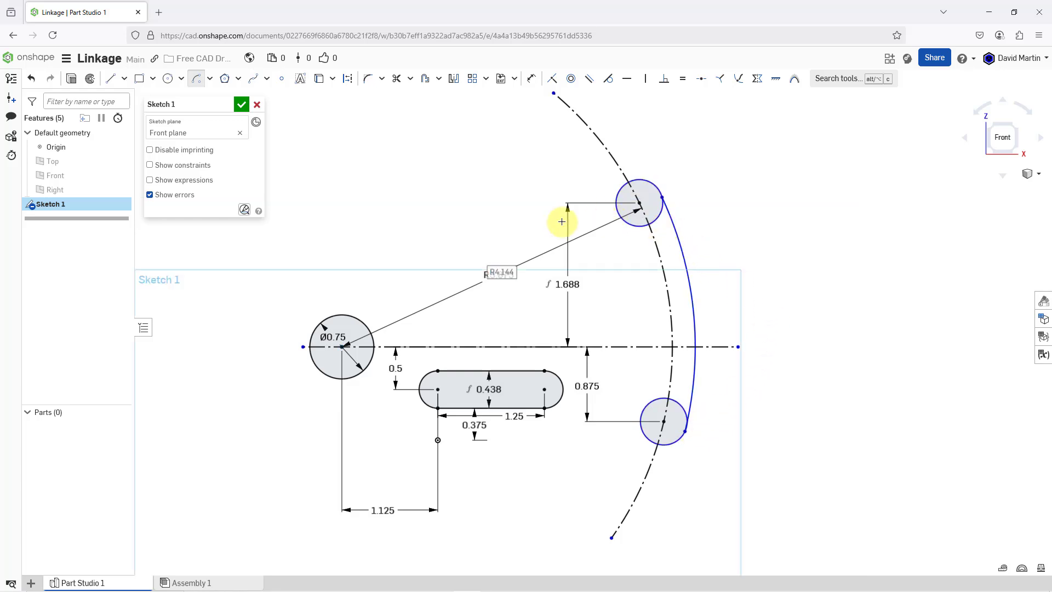
# - Sketch a concentric arc of about 3.6 in radius joining the inner sides of the two equal circles
pyautogui.click(343, 347)
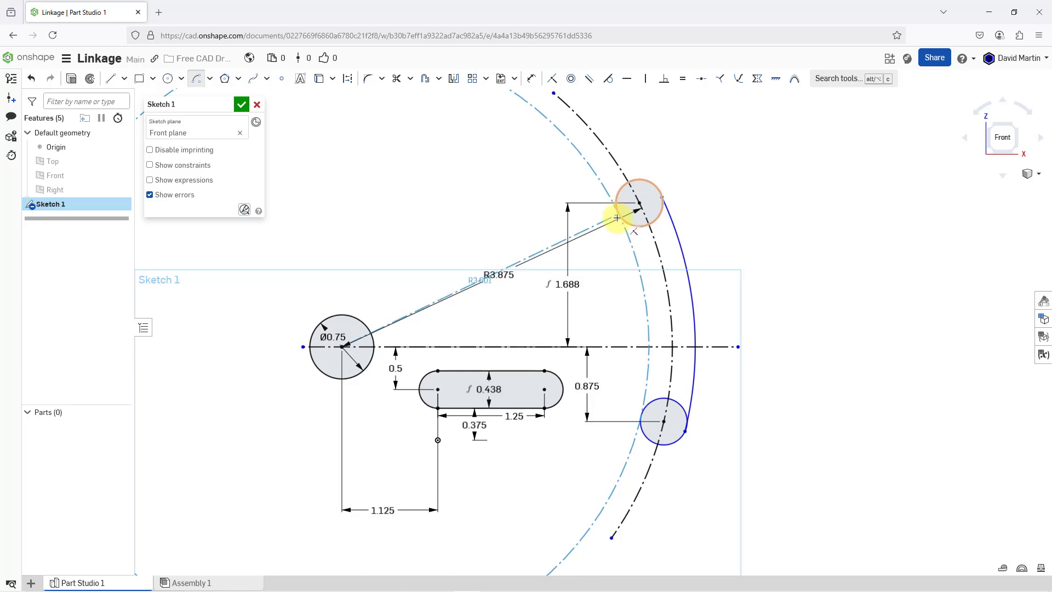
pyautogui.click(617, 218)
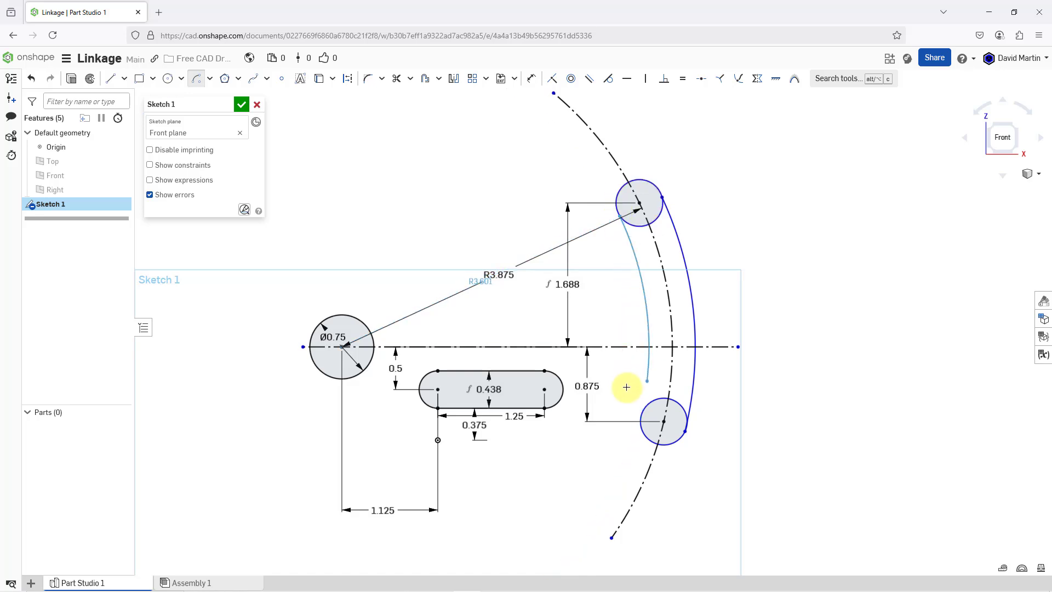
pyautogui.click(639, 415)
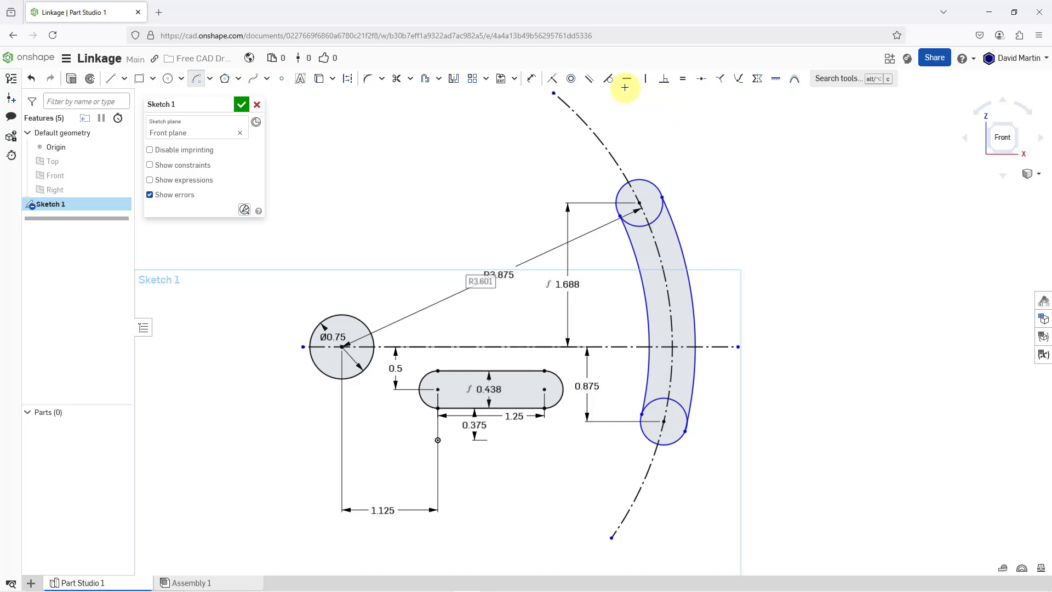
# - Make the curved slot's outer side arc tangent to both the upper and lower end circles
pyautogui.click(607, 78)
pyautogui.click(677, 231)
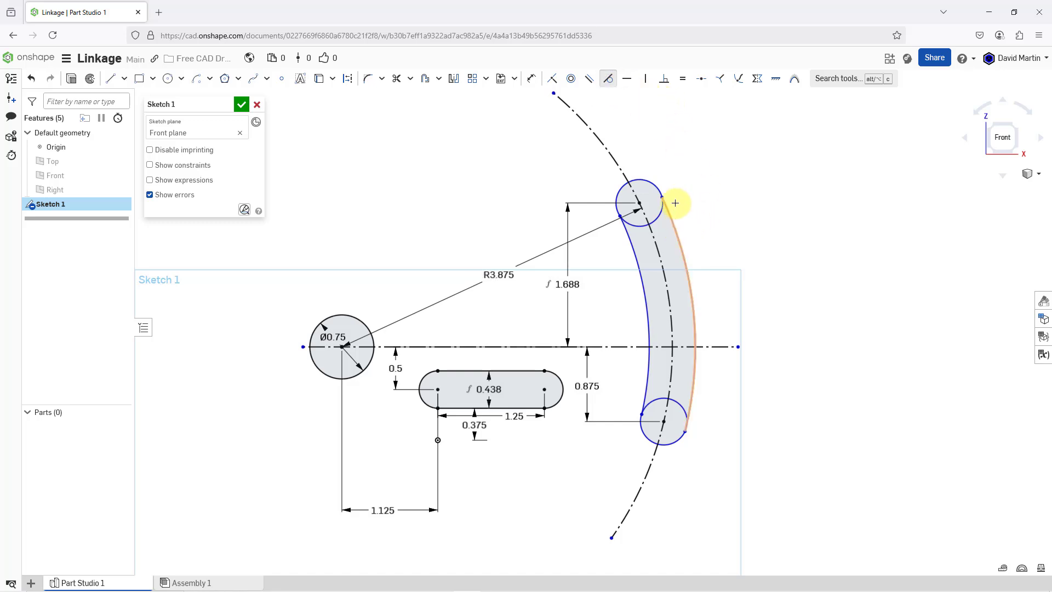
pyautogui.click(657, 188)
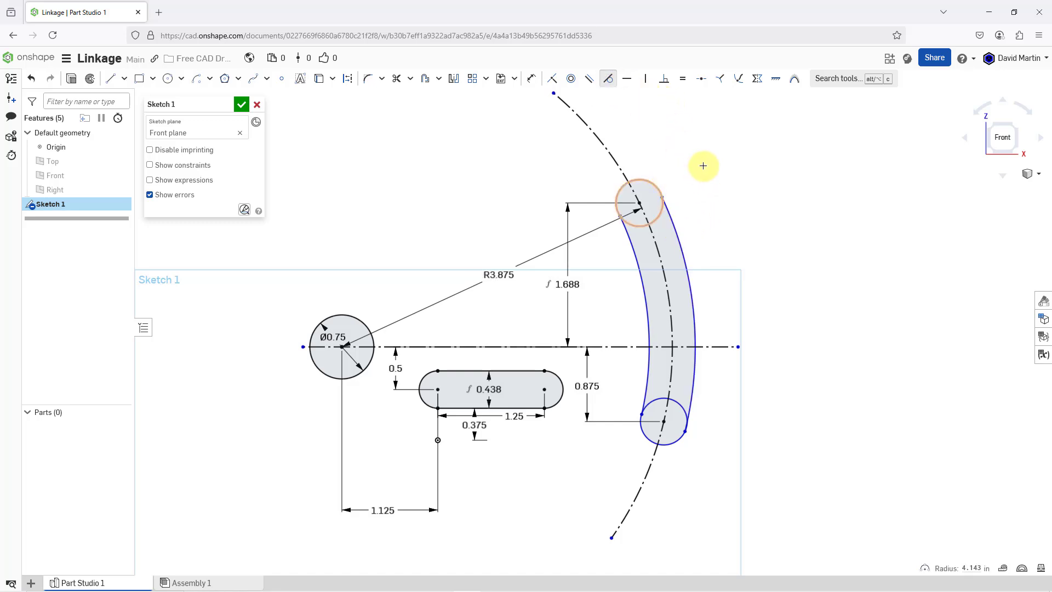
pyautogui.click(694, 415)
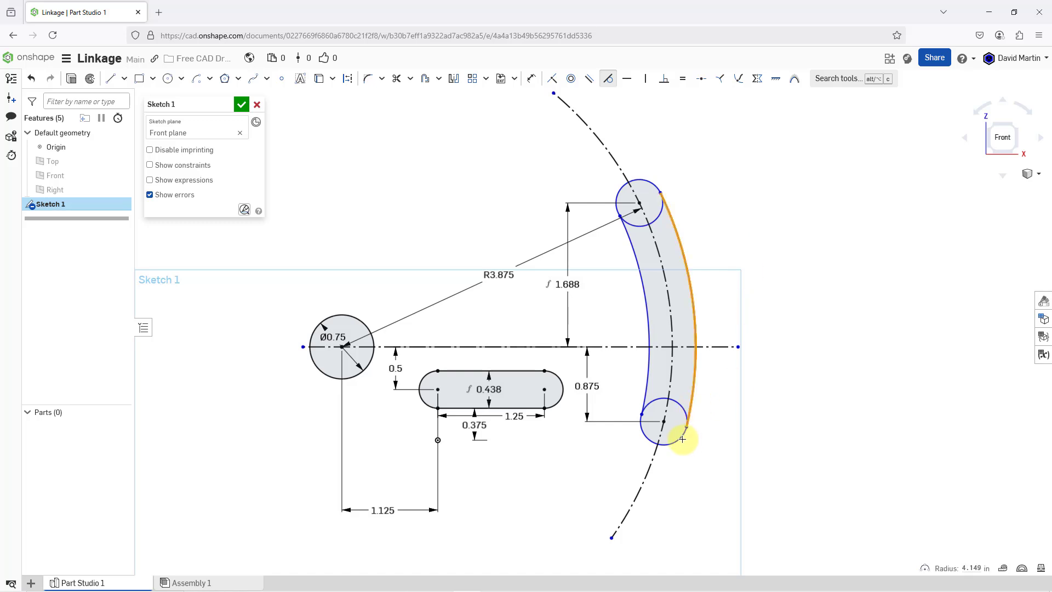
pyautogui.click(681, 436)
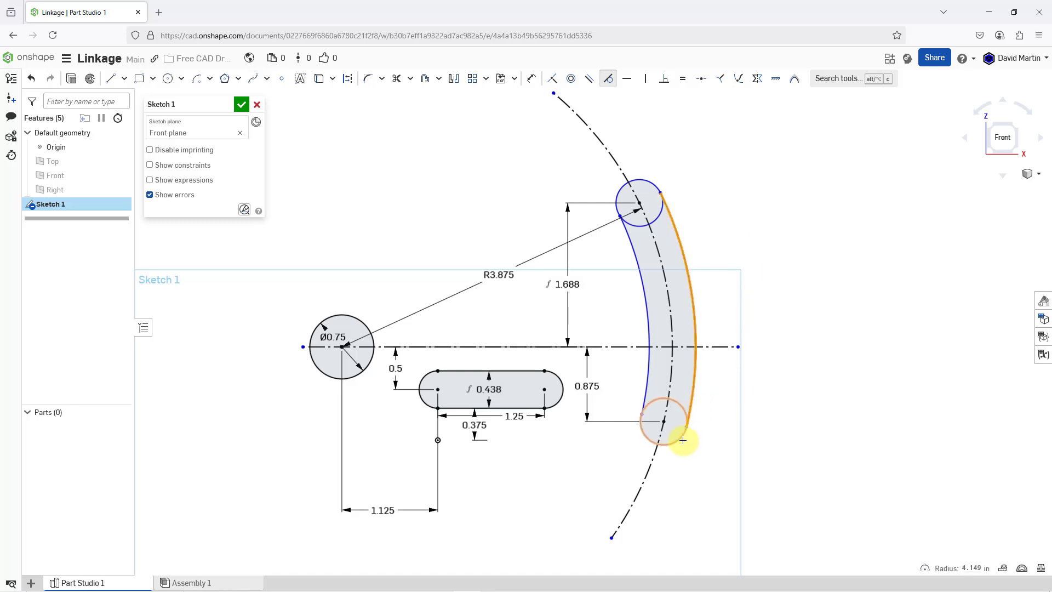
# - Make the curved slot's inner side arc tangent to both the upper and lower end circles
pyautogui.click(634, 242)
pyautogui.click(621, 196)
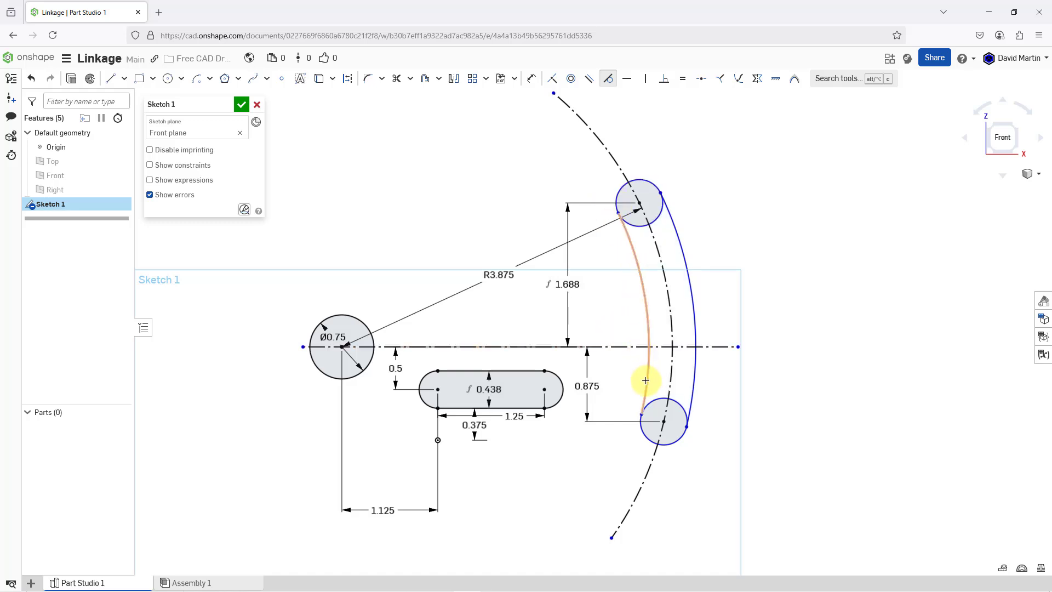
pyautogui.click(648, 362)
pyautogui.click(642, 432)
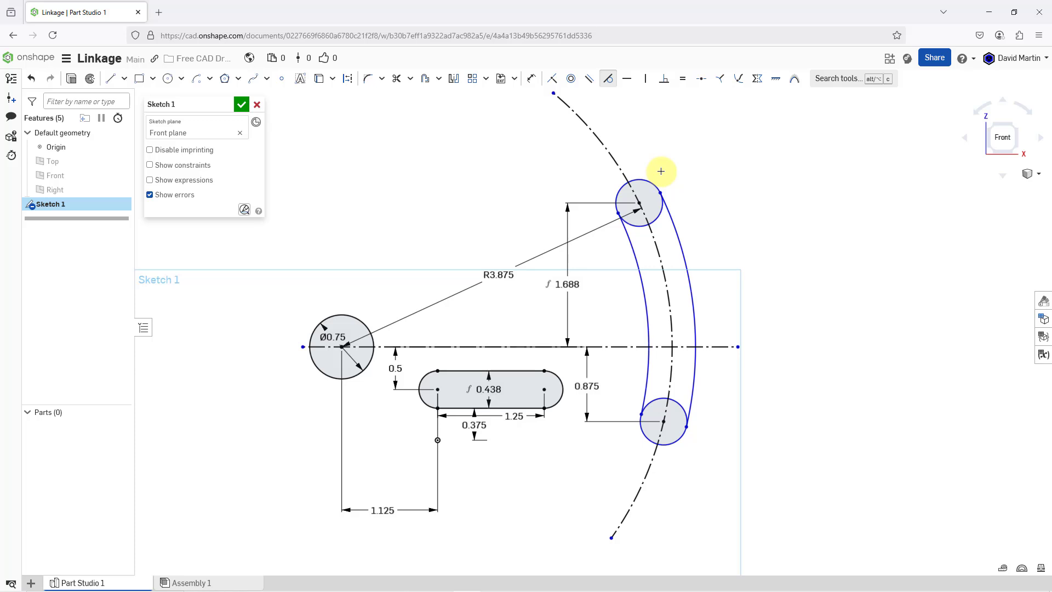
# - Dimension the curved slot's upper end circle with a diameter of 0.25 in
pyautogui.click(532, 81)
pyautogui.click(656, 186)
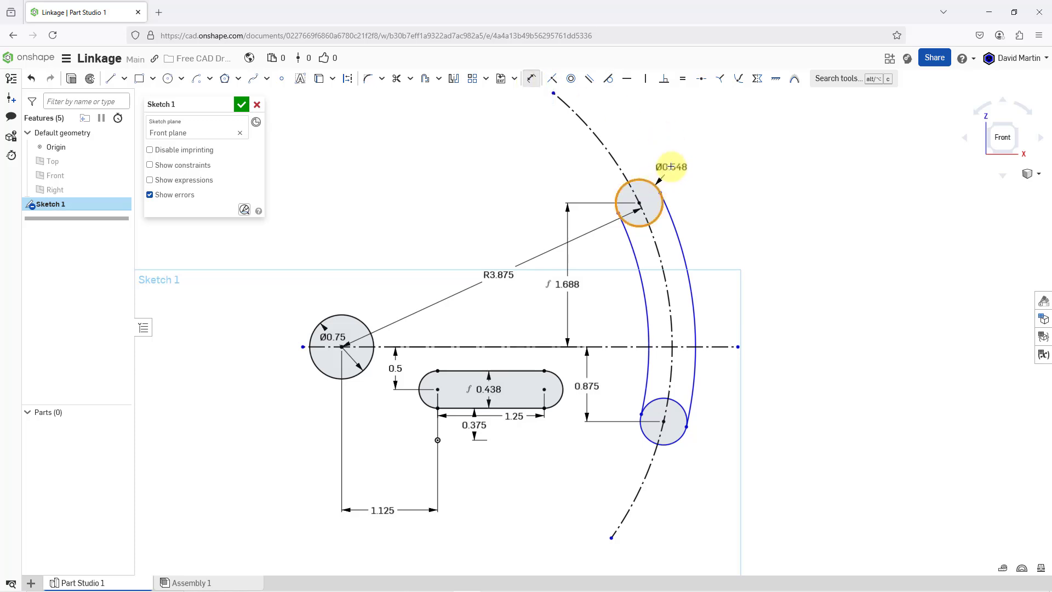
pyautogui.click(674, 158)
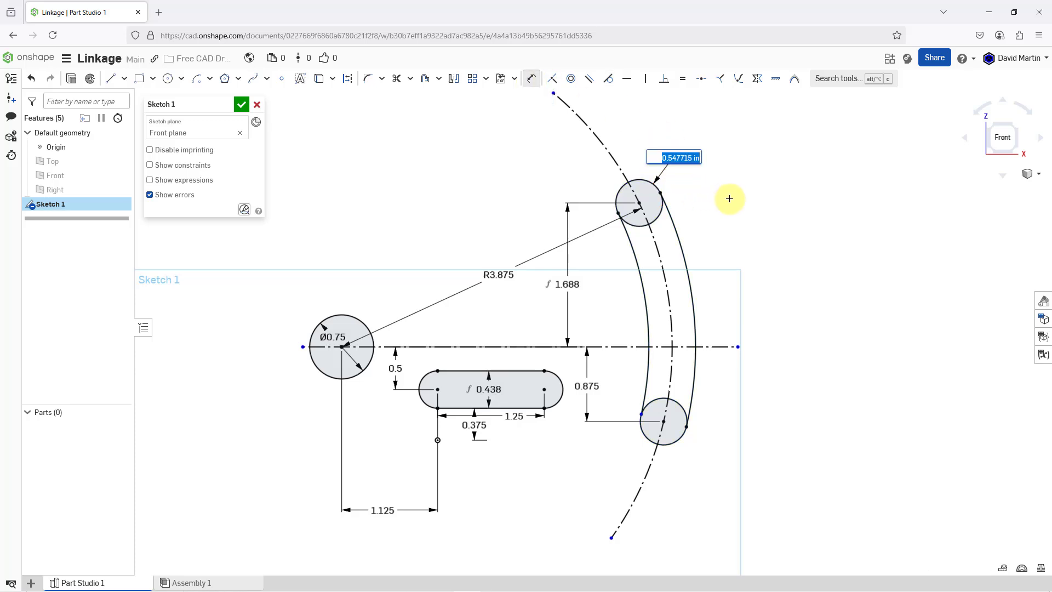
pyautogui.press('BackSpace')
pyautogui.write('.25')
pyautogui.press('Return')
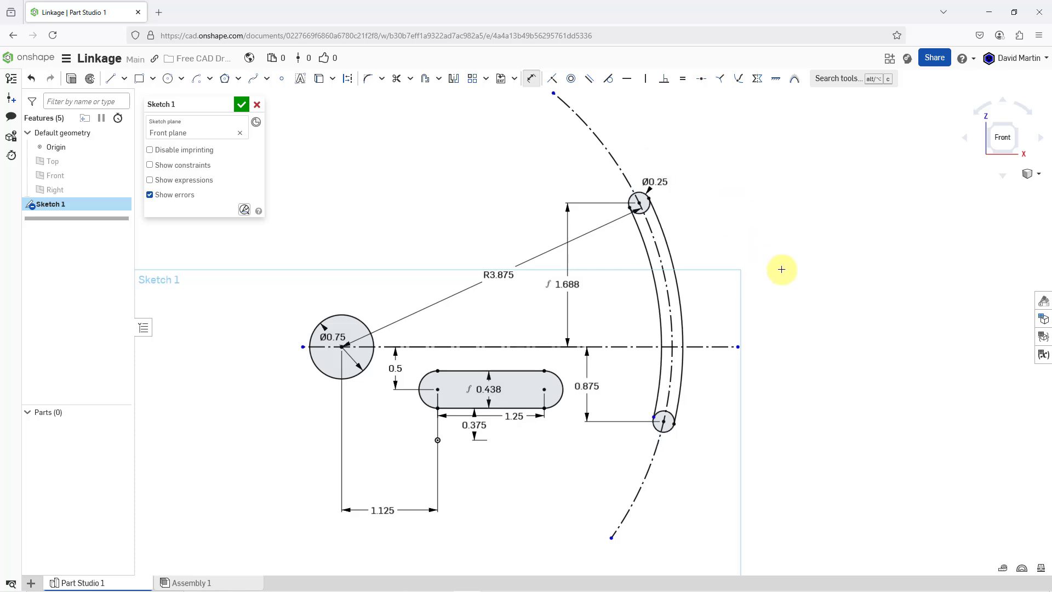
# - Trim away the half of the upper end circle that lies inside the curved slot
pyautogui.scroll(2, 662, 226)
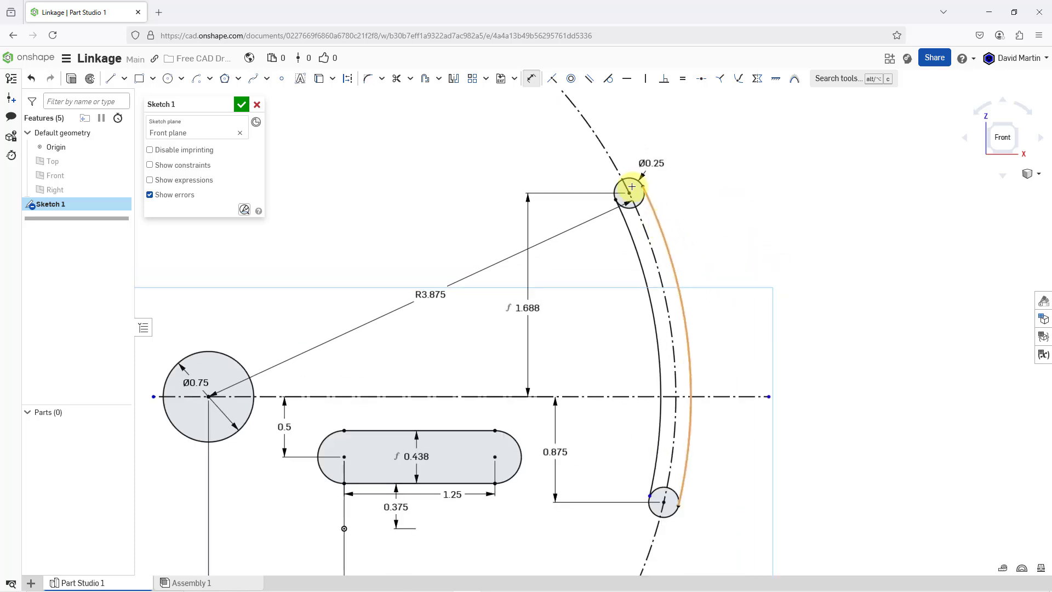
pyautogui.click(396, 78)
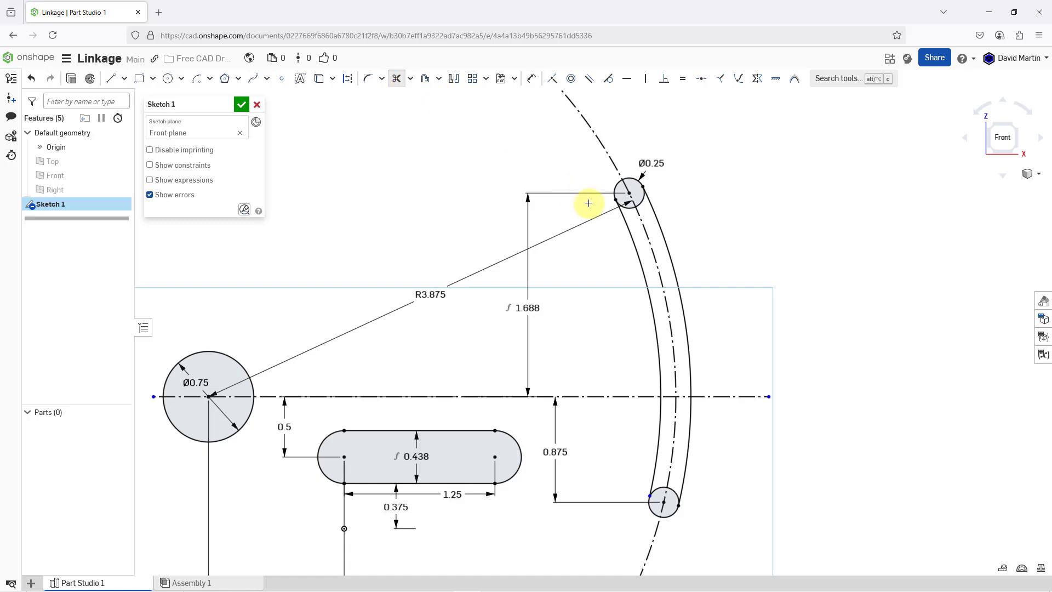
pyautogui.click(633, 209)
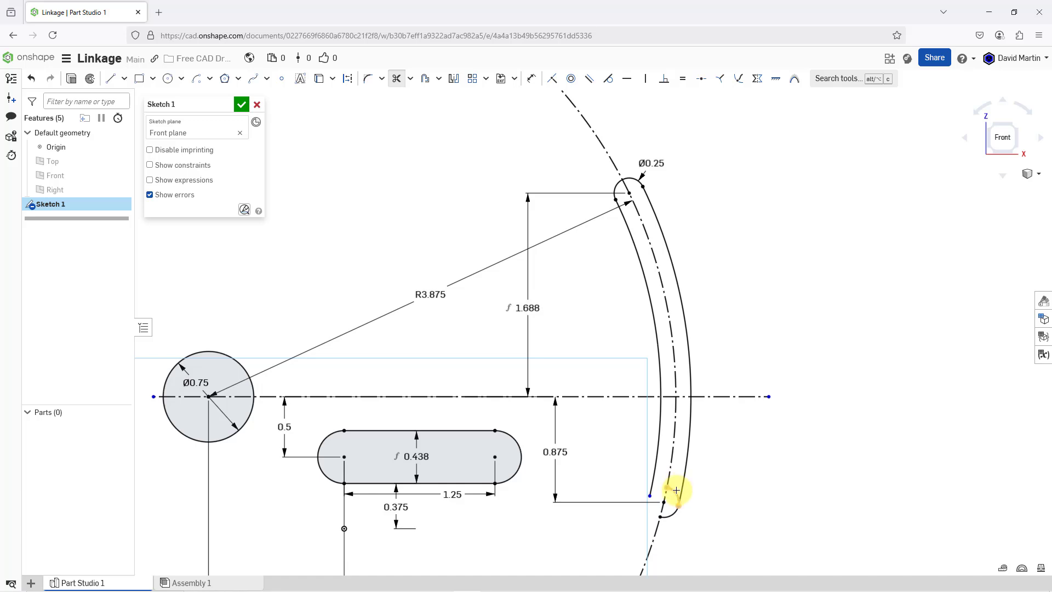
# - Undo the wrong trim of the lower end circle and trim only its segment between the construction arc and the outer side arc
pyautogui.click(656, 501)
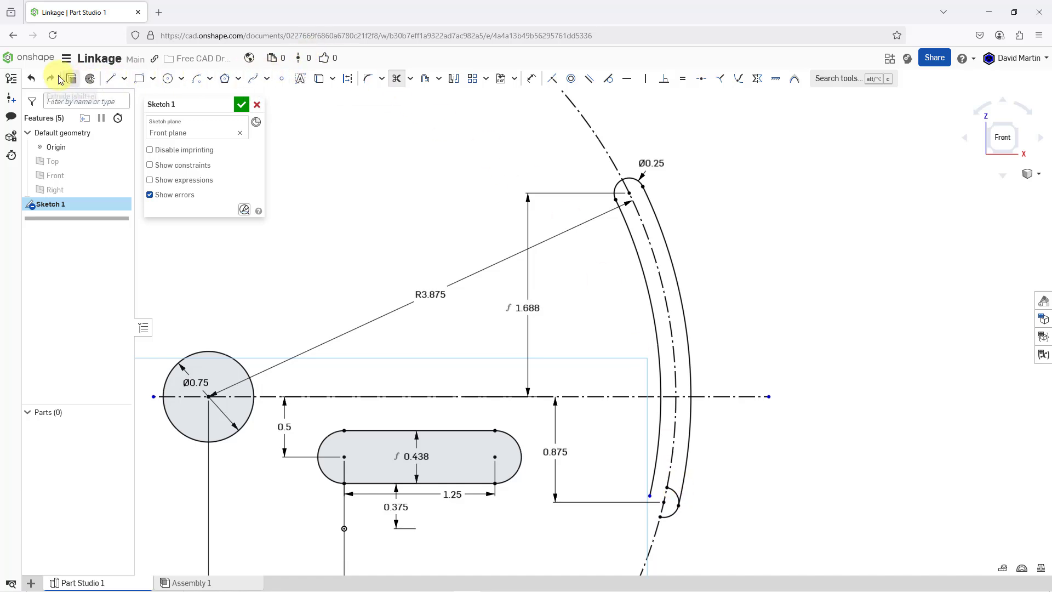
pyautogui.click(31, 79)
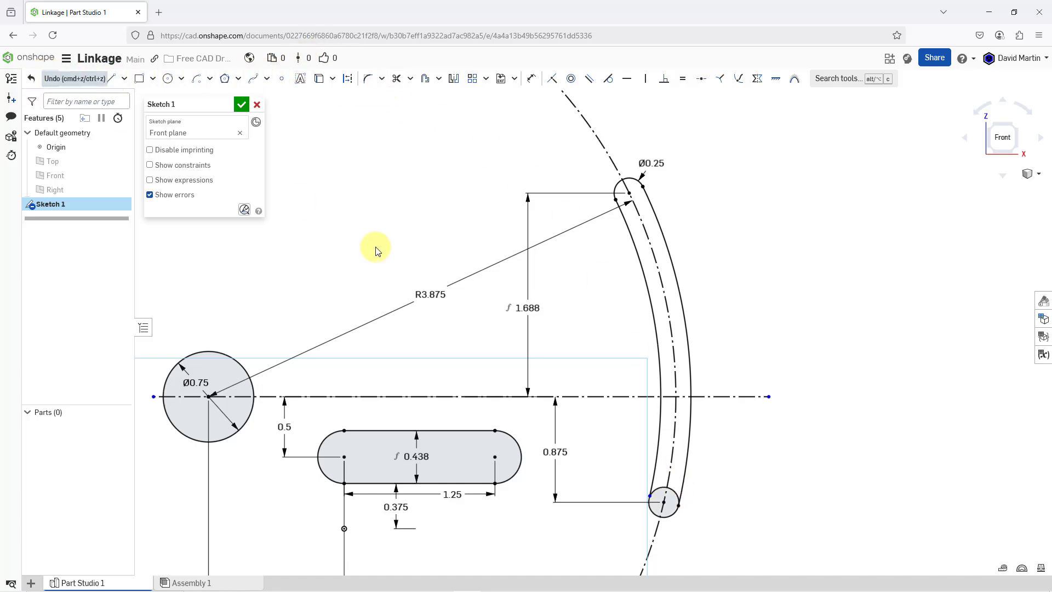
pyautogui.click(398, 87)
pyautogui.click(674, 496)
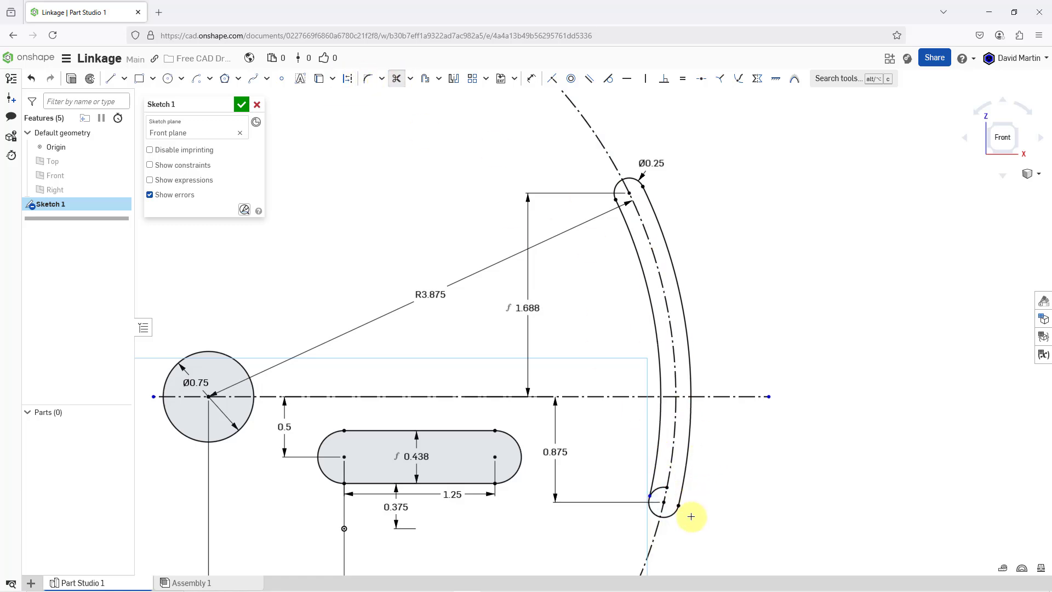
# - Extend the lower end of the curved slot's inner side arc to meet the lower end circle
pyautogui.scroll(5, 674, 509)
pyautogui.scroll(3, 664, 416)
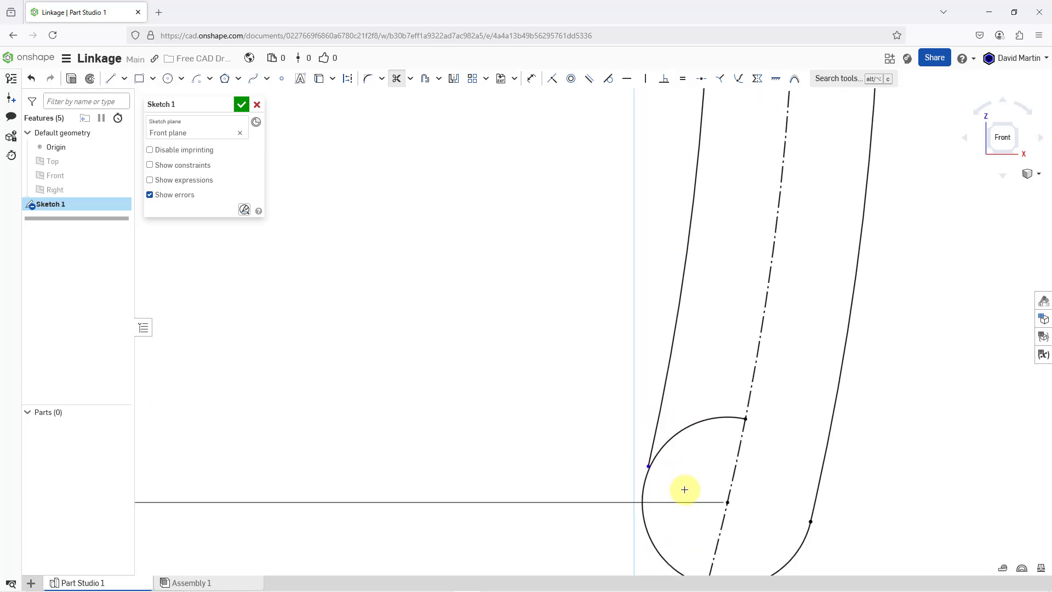
pyautogui.scroll(-3, 666, 449)
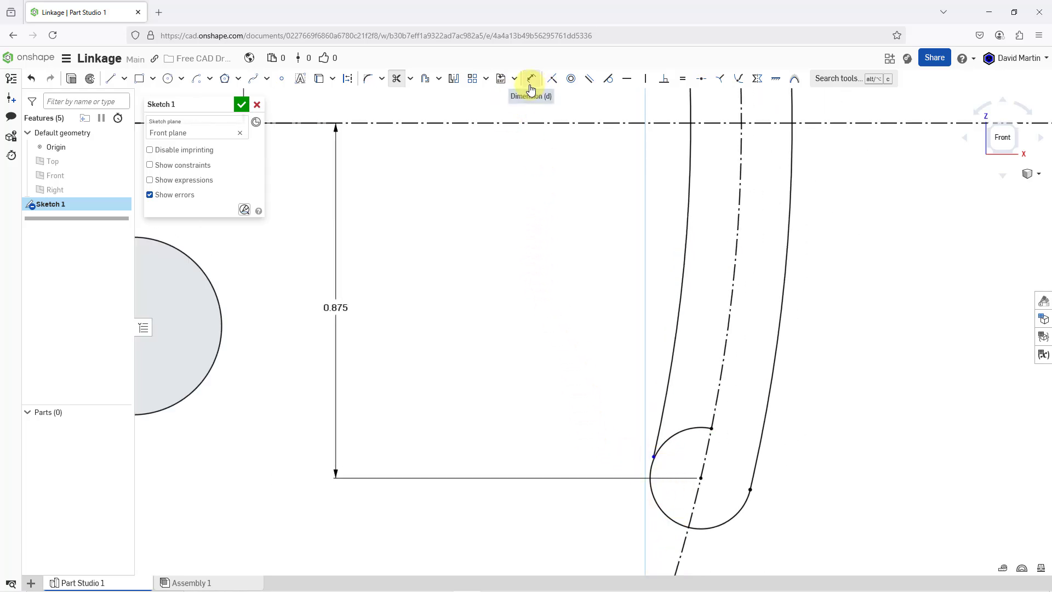
pyautogui.click(410, 85)
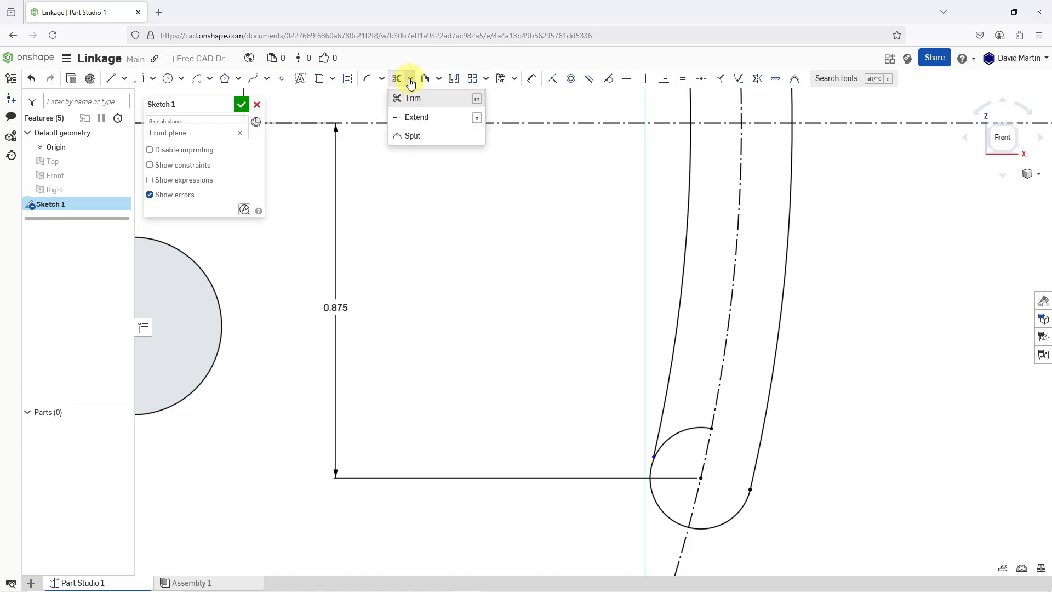
pyautogui.click(416, 116)
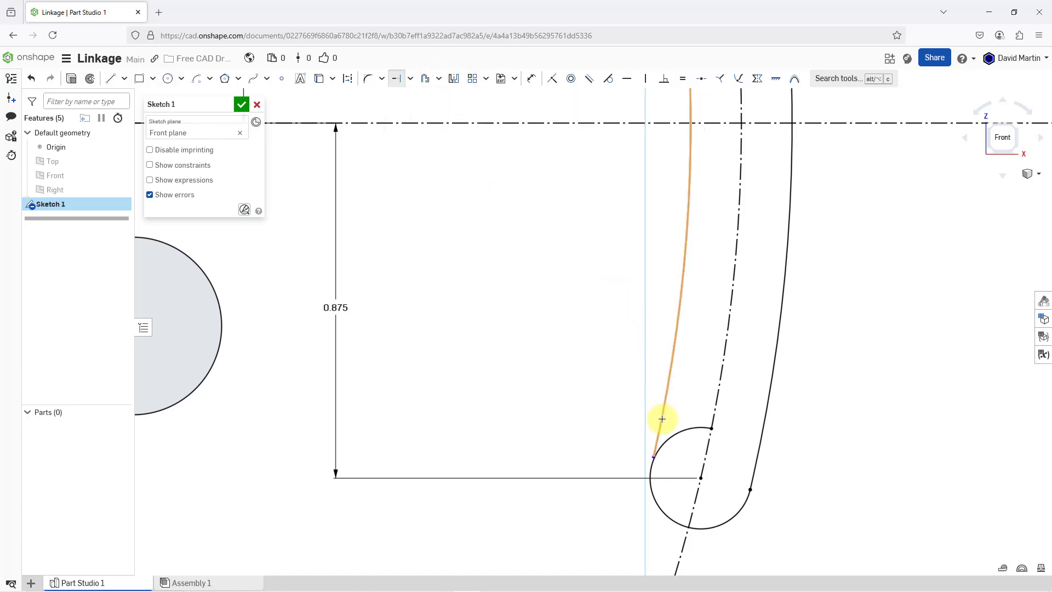
pyautogui.click(658, 436)
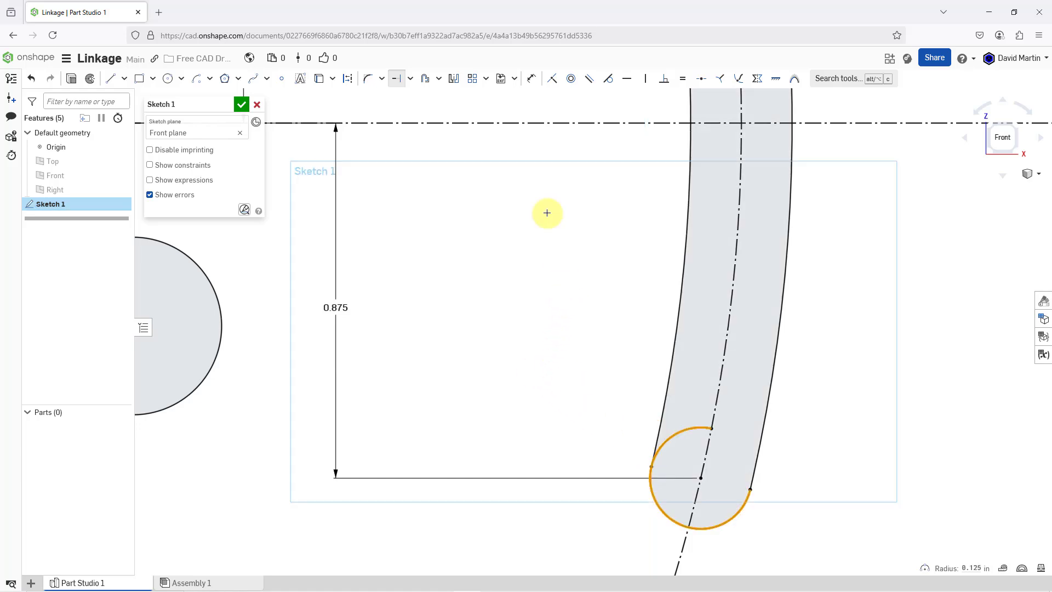
# - Trim away the remaining segment of the lower end circle inside the curved slot
pyautogui.click(411, 78)
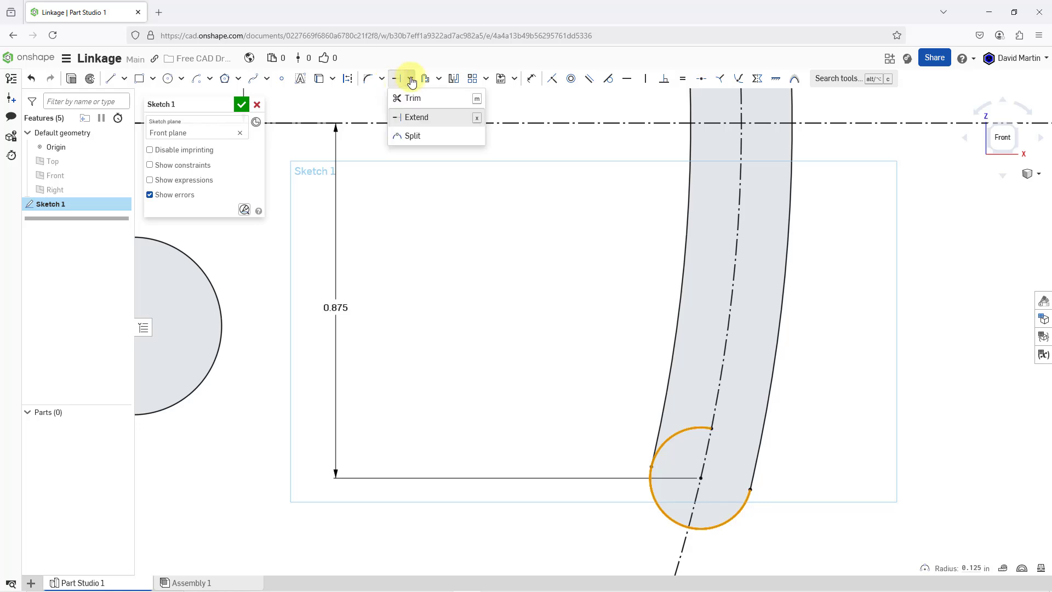
pyautogui.click(413, 97)
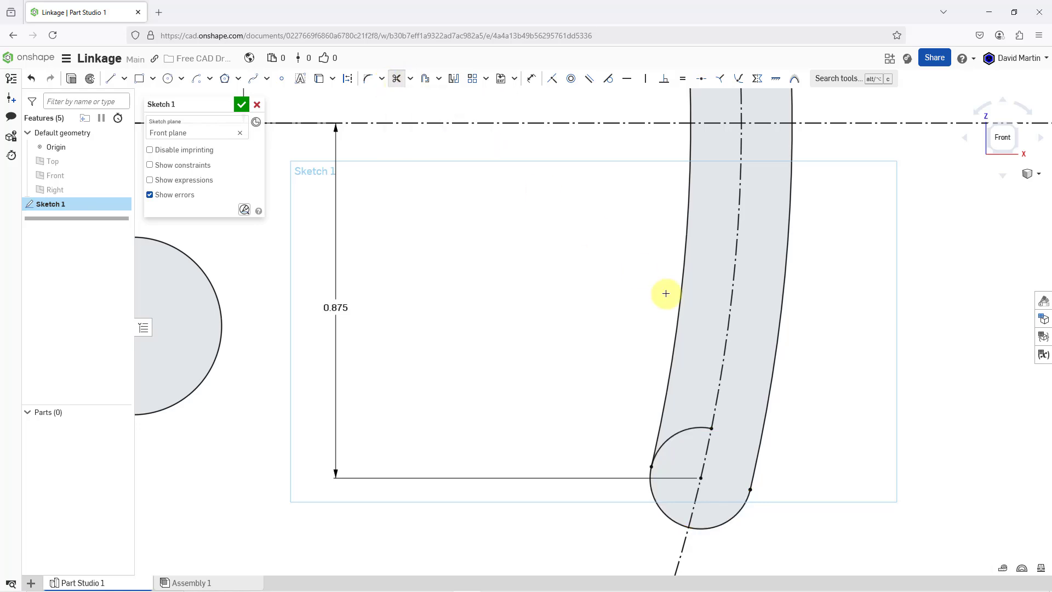
pyautogui.click(684, 433)
pyautogui.scroll(-5, 876, 399)
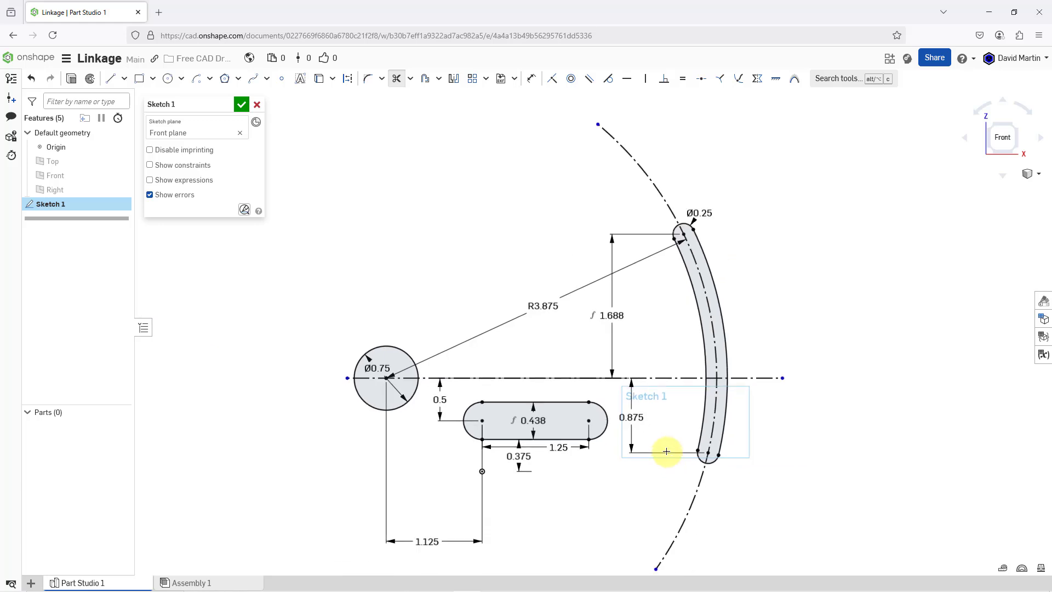
pyautogui.scroll(1, 667, 451)
pyautogui.scroll(-2, 663, 444)
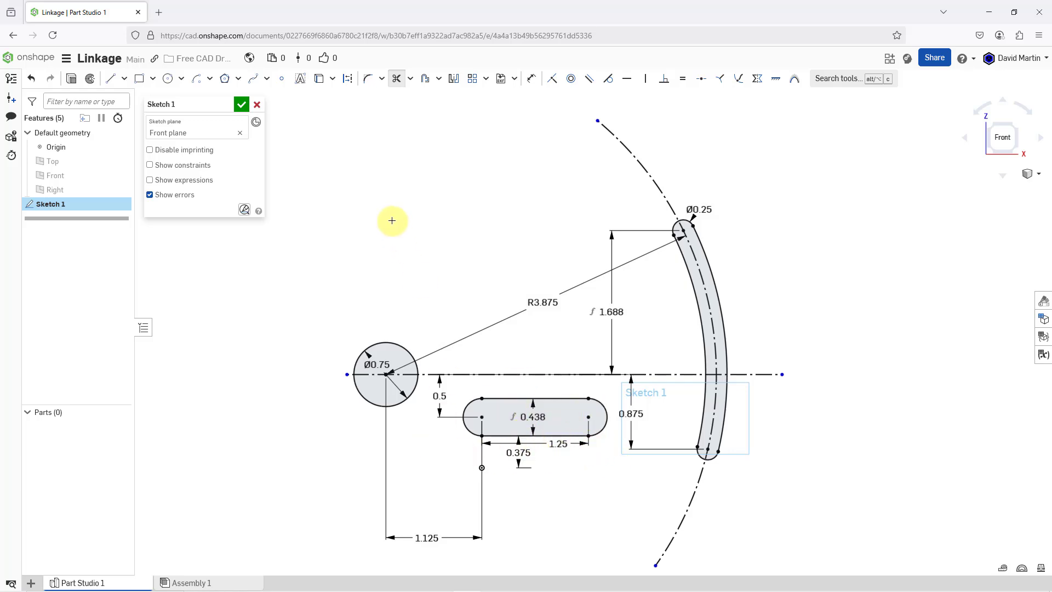
# - Show the default planes and sketch a horizontal line about 3.62 in long through the origin, below the straight slot
pyautogui.press('p')
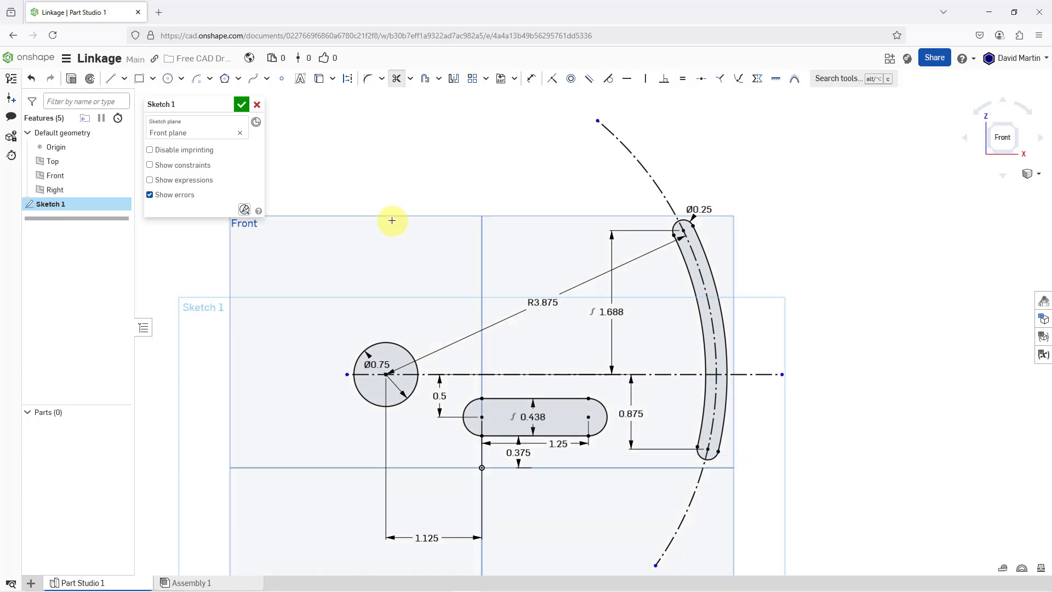
pyautogui.click(110, 84)
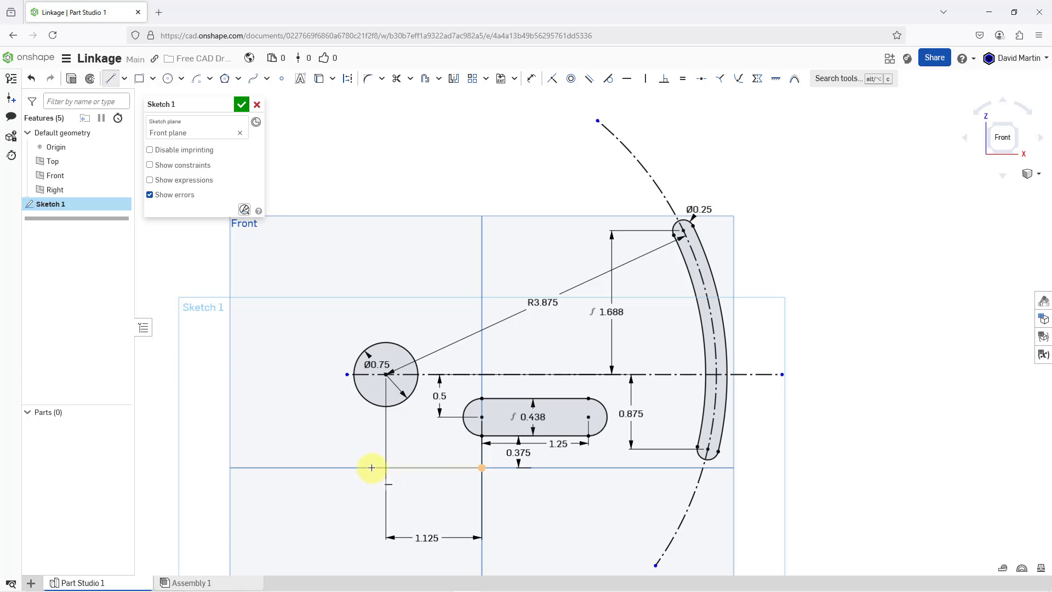
pyautogui.click(372, 468)
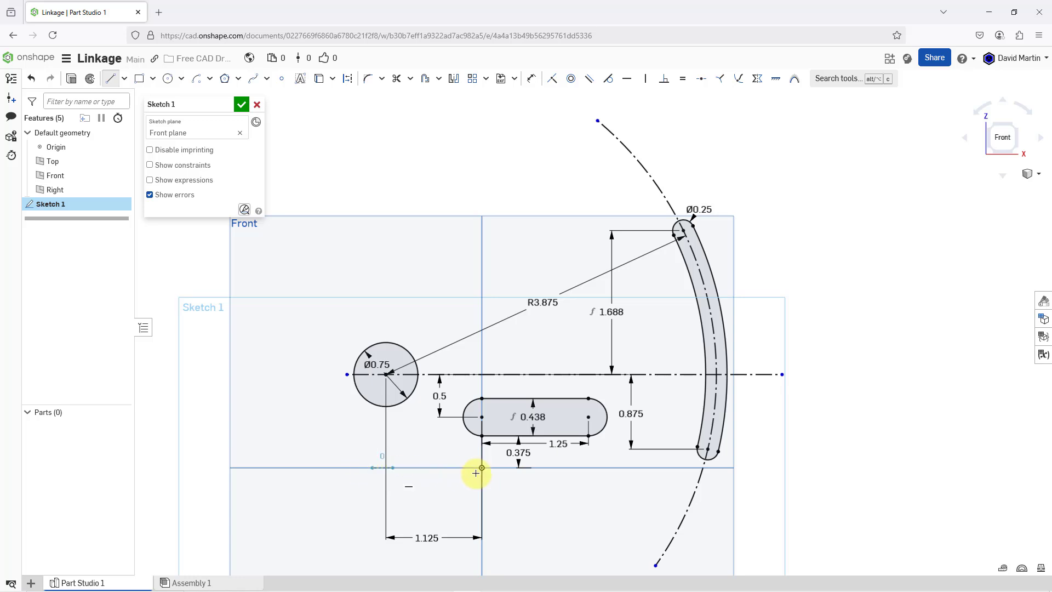
pyautogui.click(680, 467)
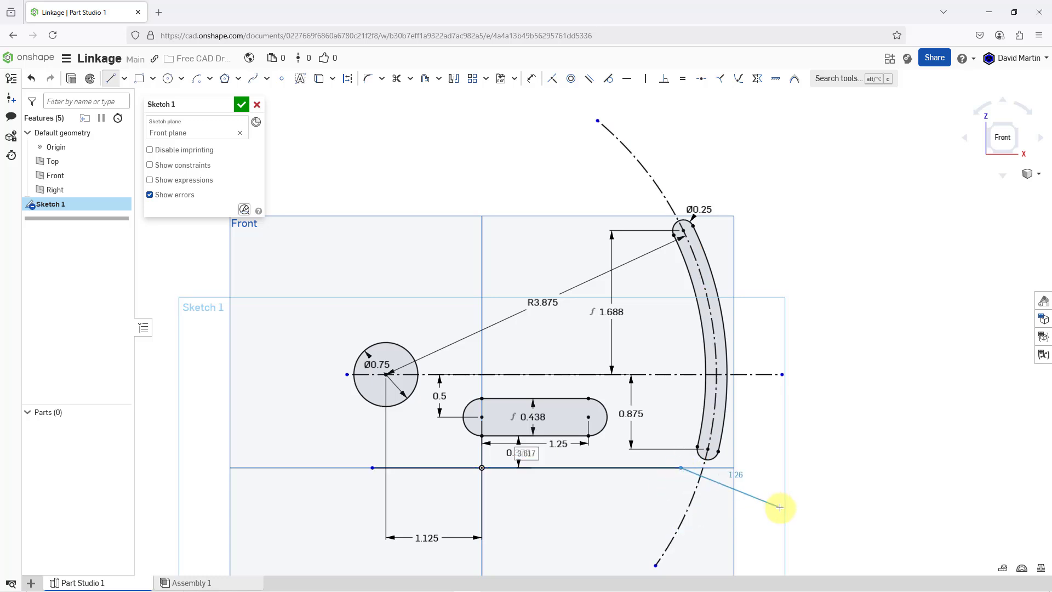
pyautogui.press('Escape')
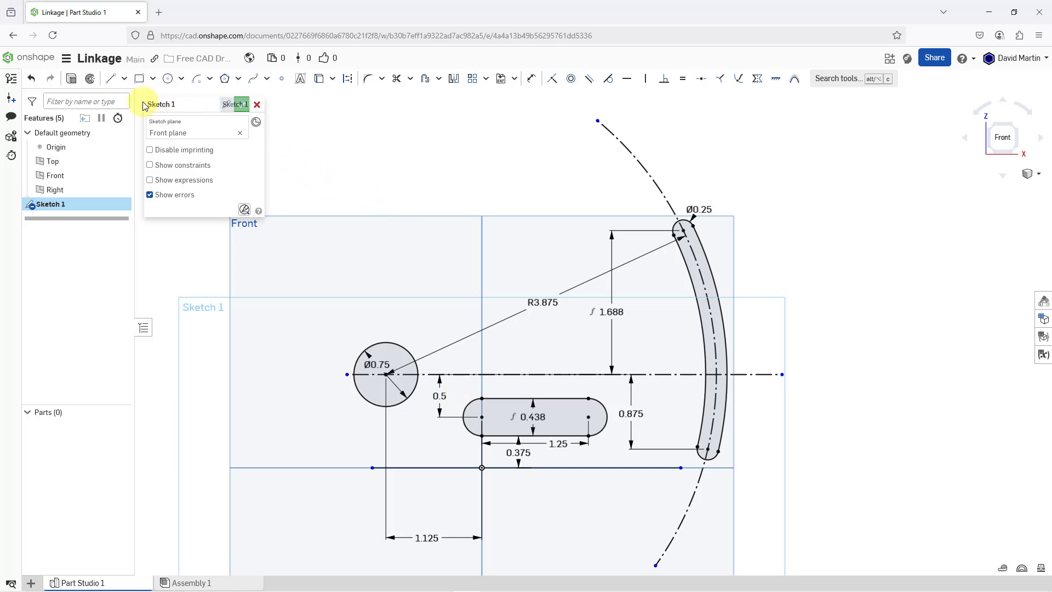
# - Sketch a horizontal line about 2.85 in long just above the horizontal construction line, between the circle and the curved slot
pyautogui.click(110, 78)
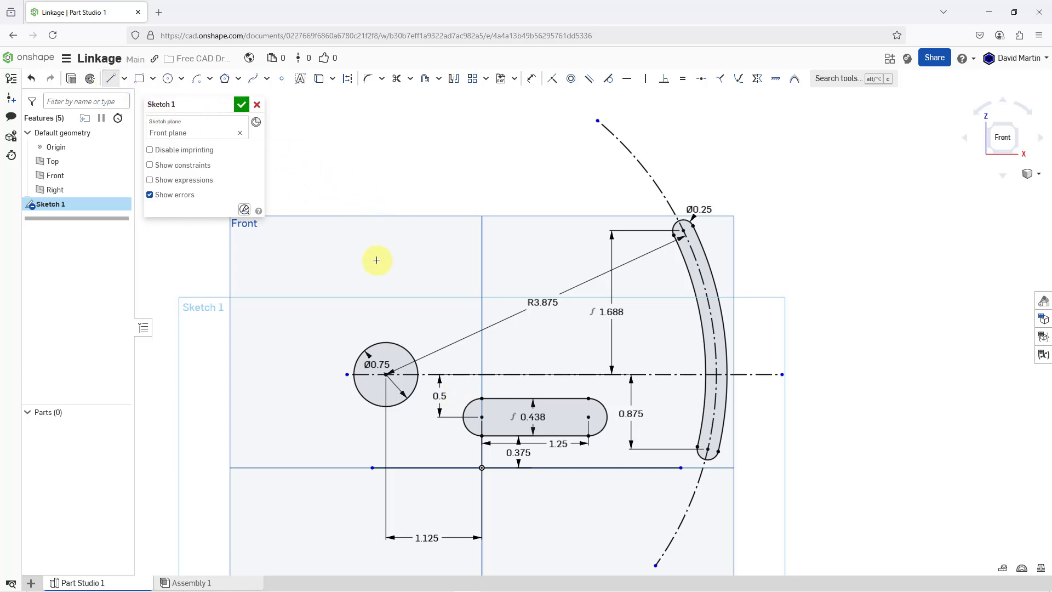
pyautogui.click(445, 352)
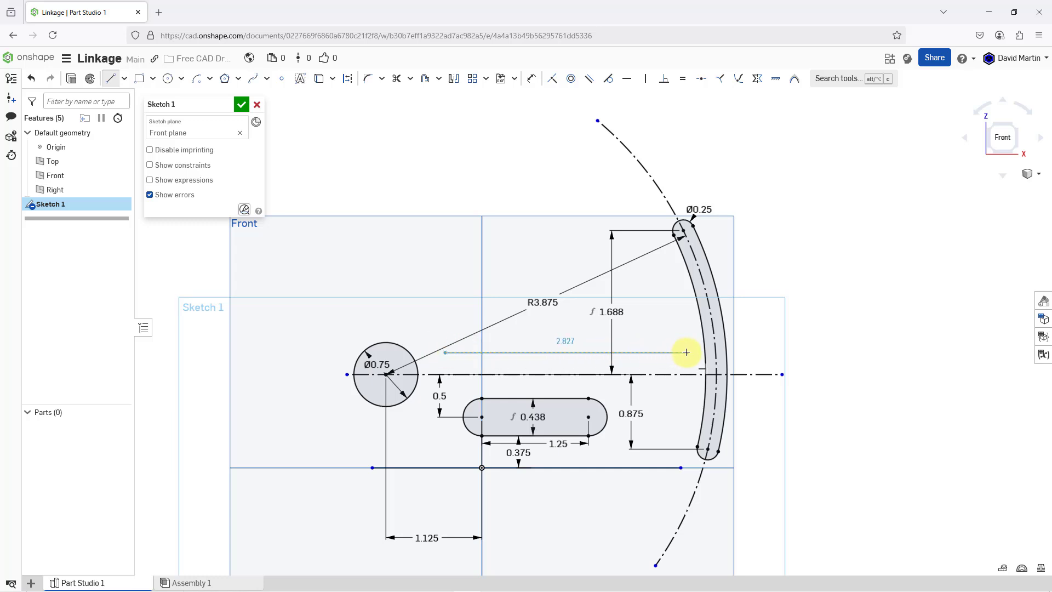
pyautogui.click(688, 352)
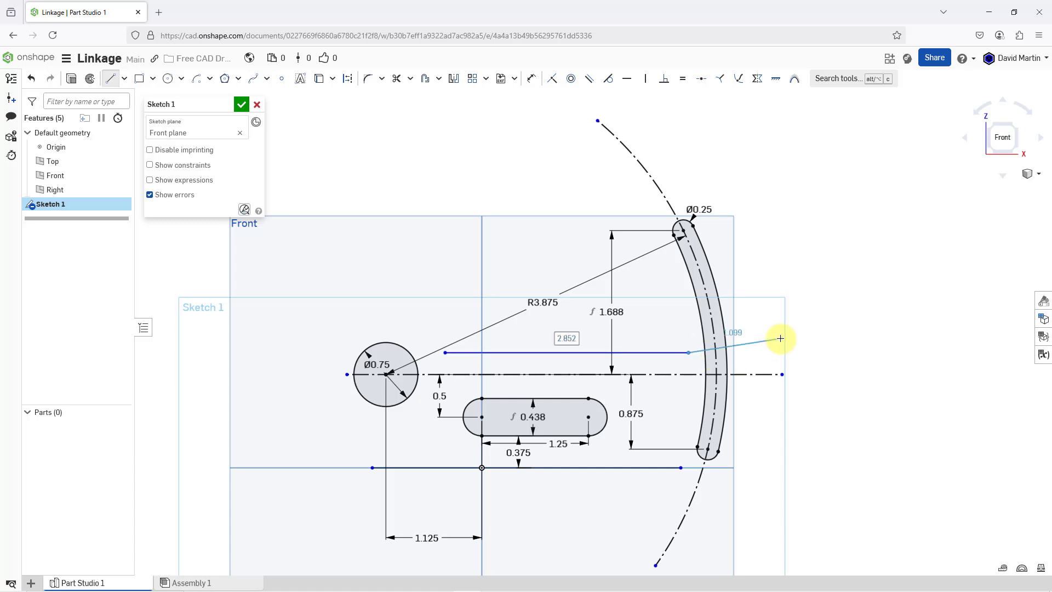
pyautogui.press('Escape')
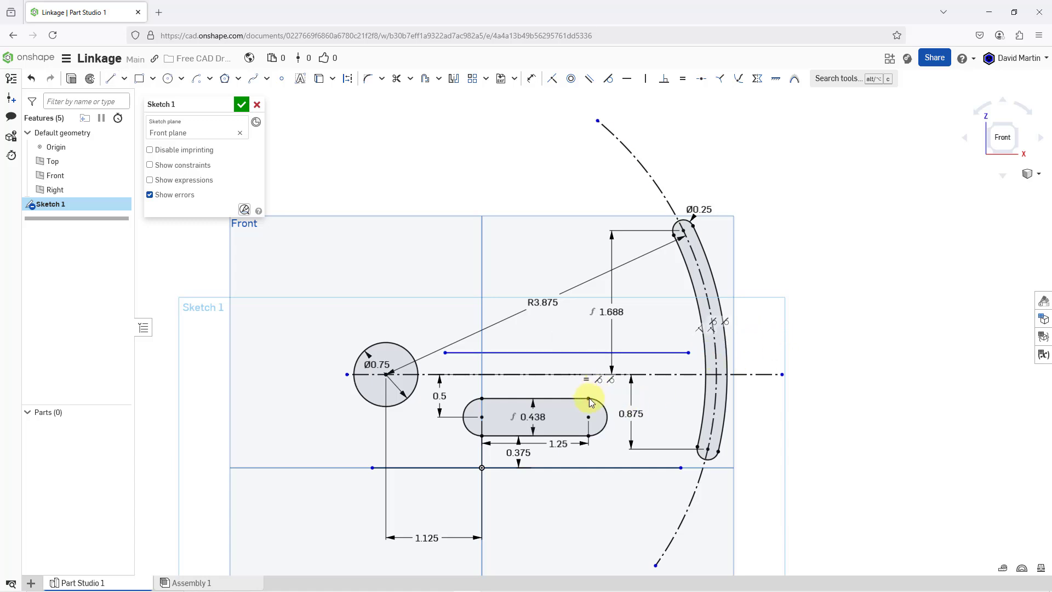
# - Dimension the upper horizontal line 0.375 in above the straight slot's top edge
pyautogui.click(528, 81)
pyautogui.click(557, 352)
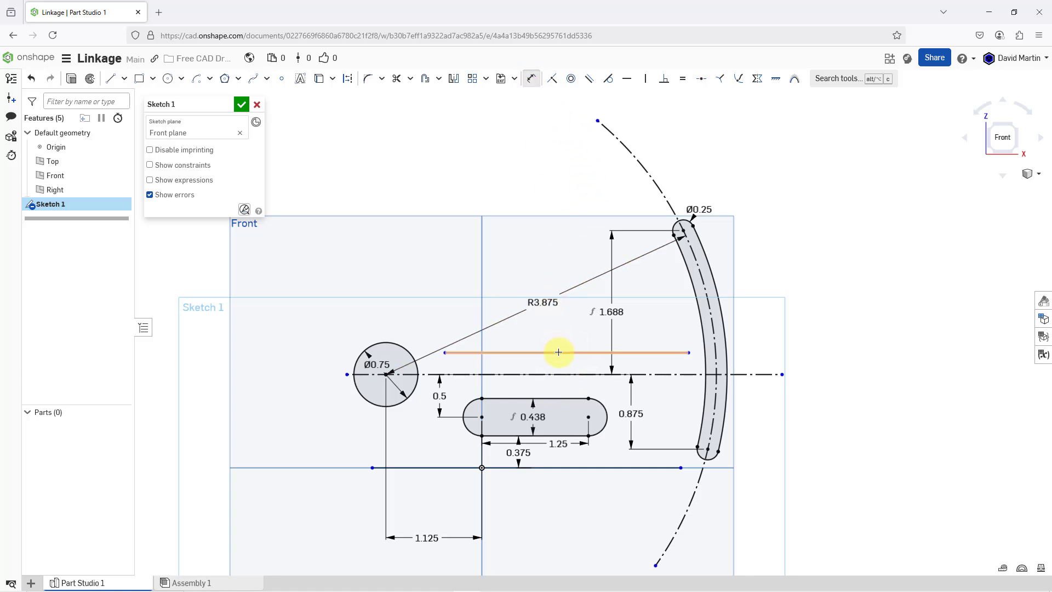
pyautogui.click(560, 391)
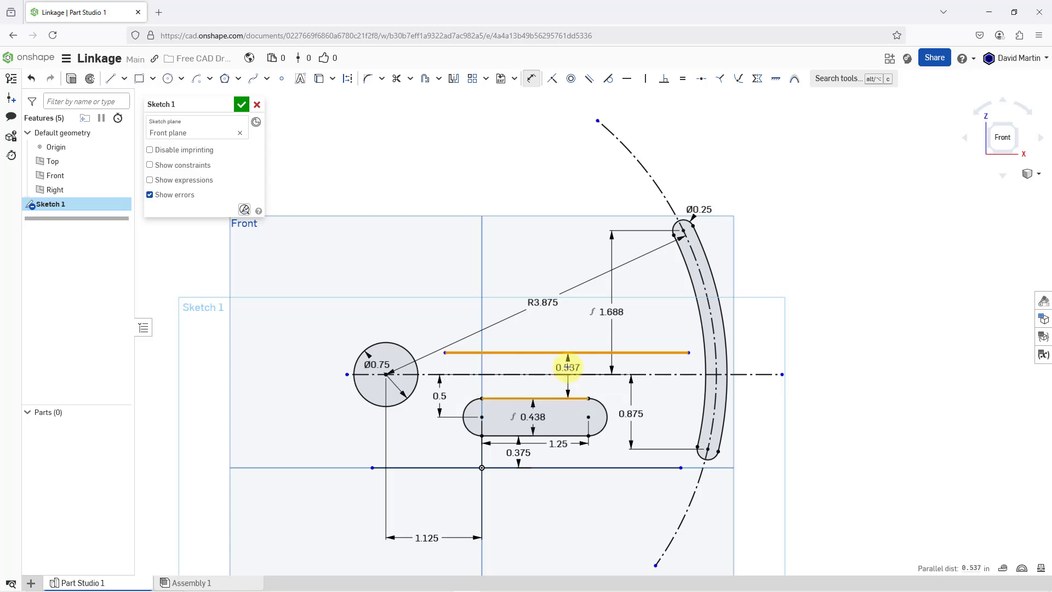
pyautogui.click(567, 367)
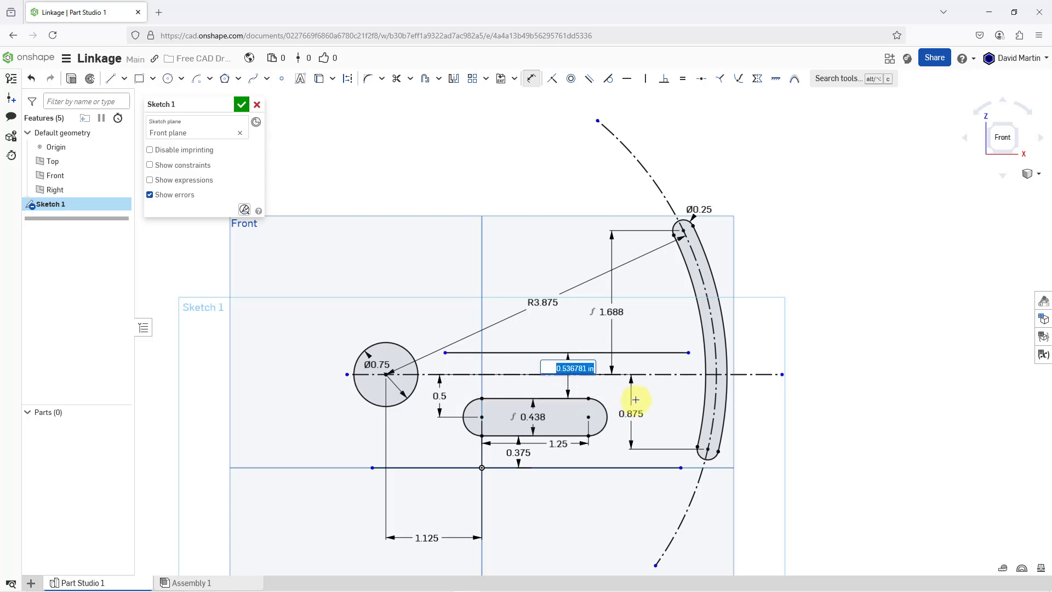
pyautogui.press('BackSpace')
pyautogui.press('Return')
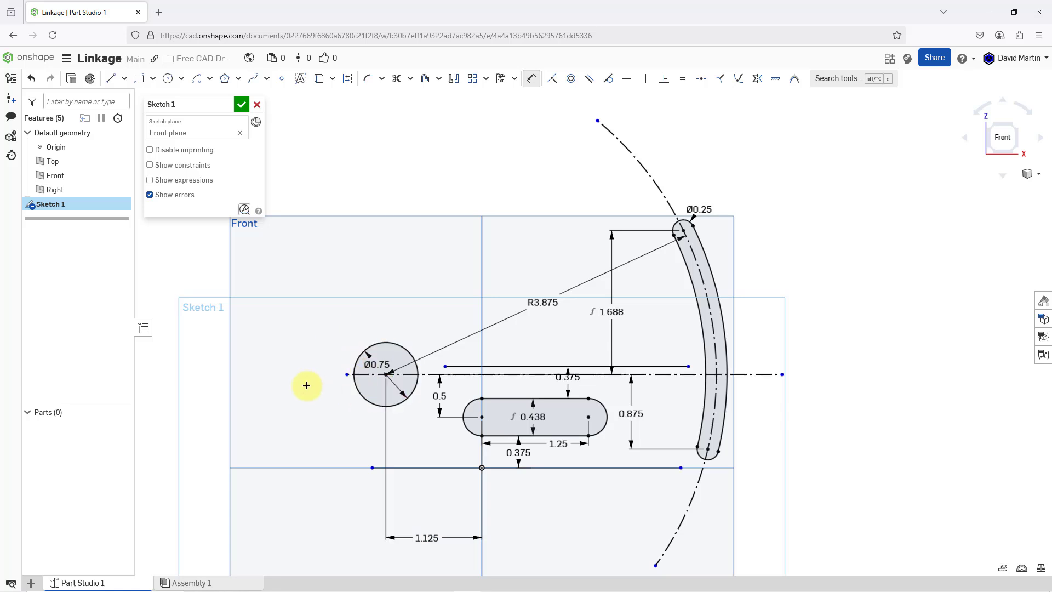
# - Sketch a center point arc of about 0.82 in radius over the upper half of the 0.75 in circle, centred on that circle
pyautogui.scroll(2, 288, 385)
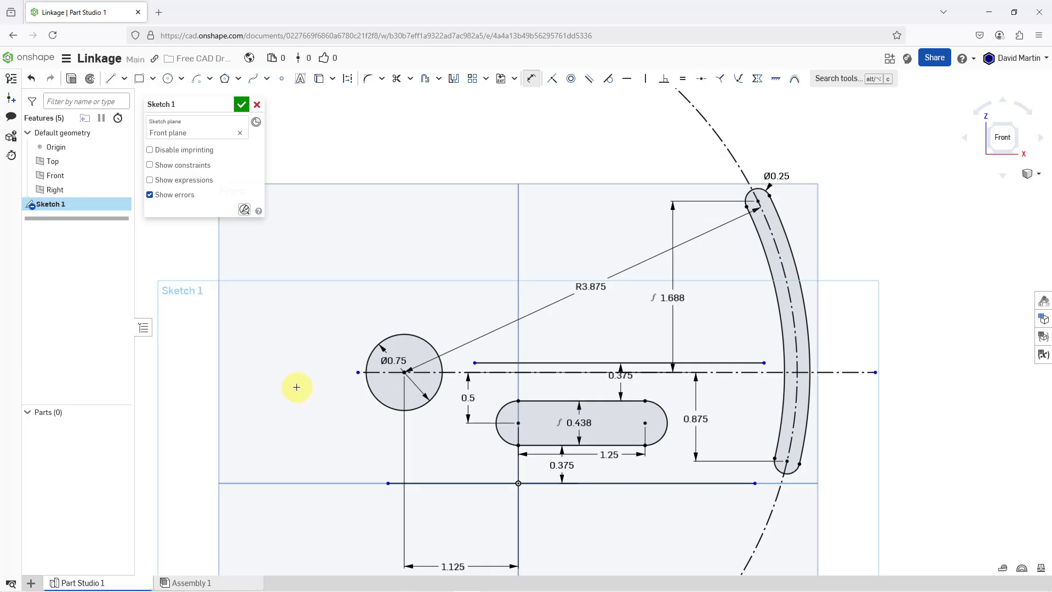
pyautogui.moveTo(300, 389)
pyautogui.mouseDown(button='middle')
pyautogui.moveTo(383, 376)
pyautogui.moveTo(404, 349)
pyautogui.mouseUp(button='middle')
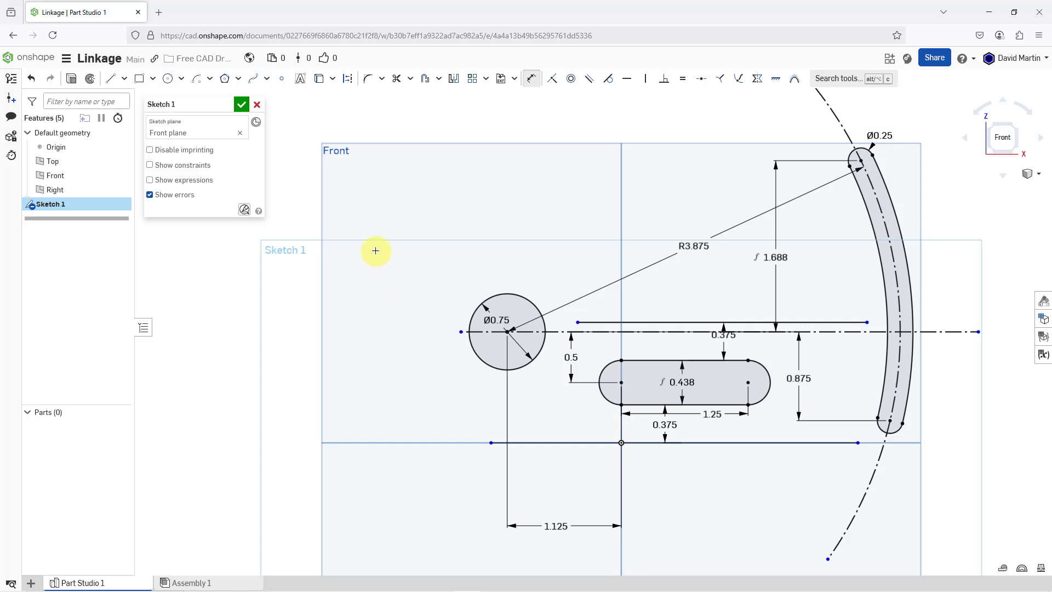
pyautogui.click(210, 80)
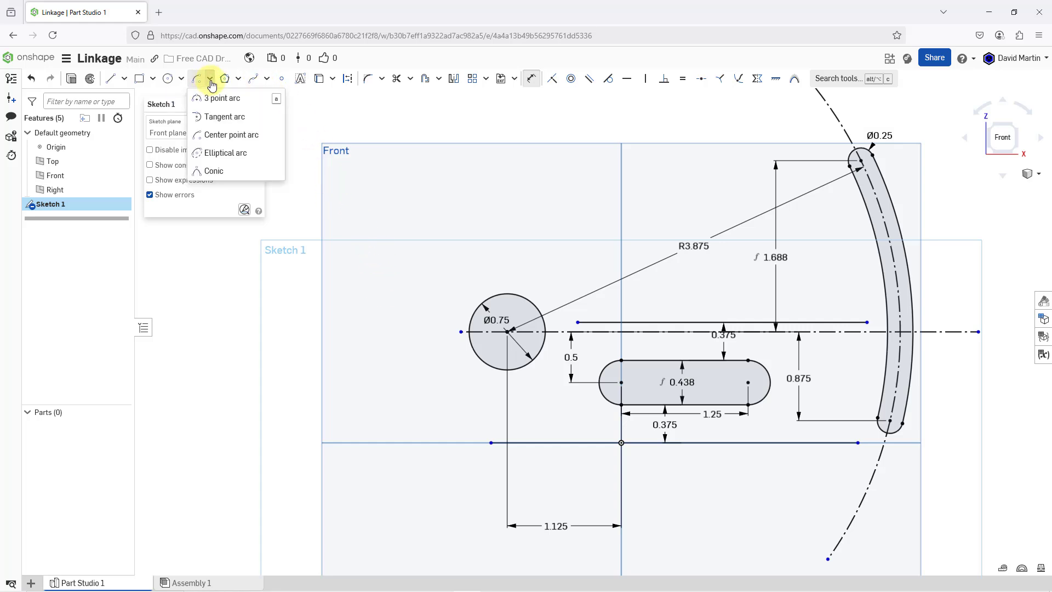
pyautogui.click(228, 136)
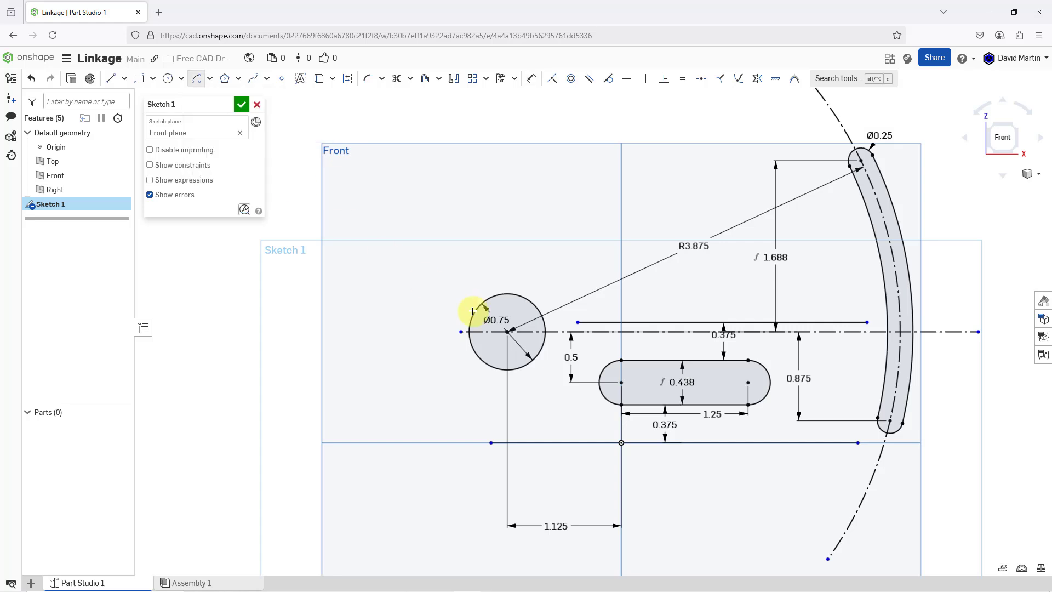
pyautogui.click(507, 331)
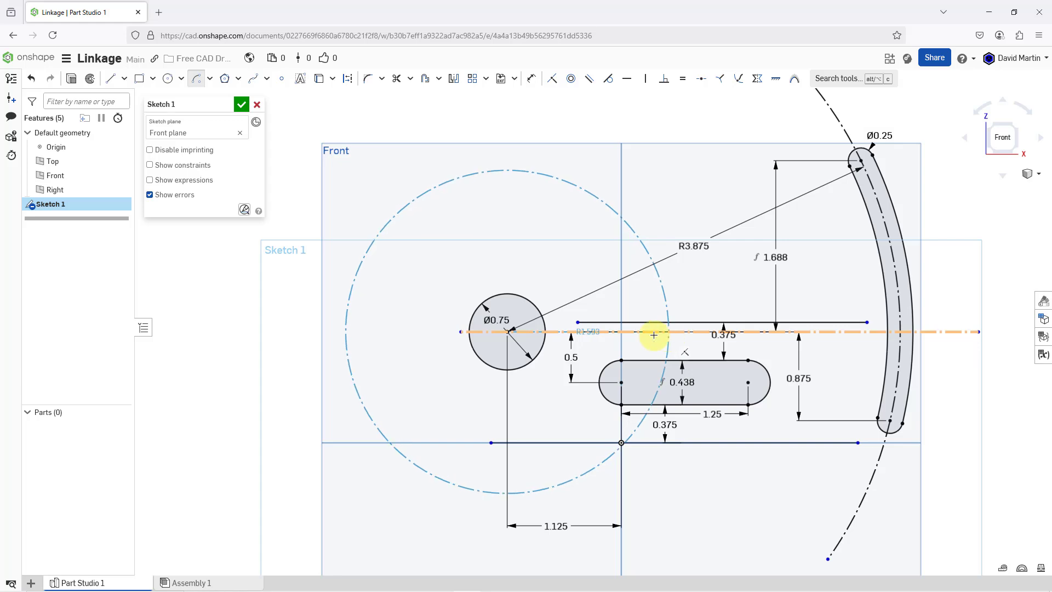
pyautogui.click(590, 333)
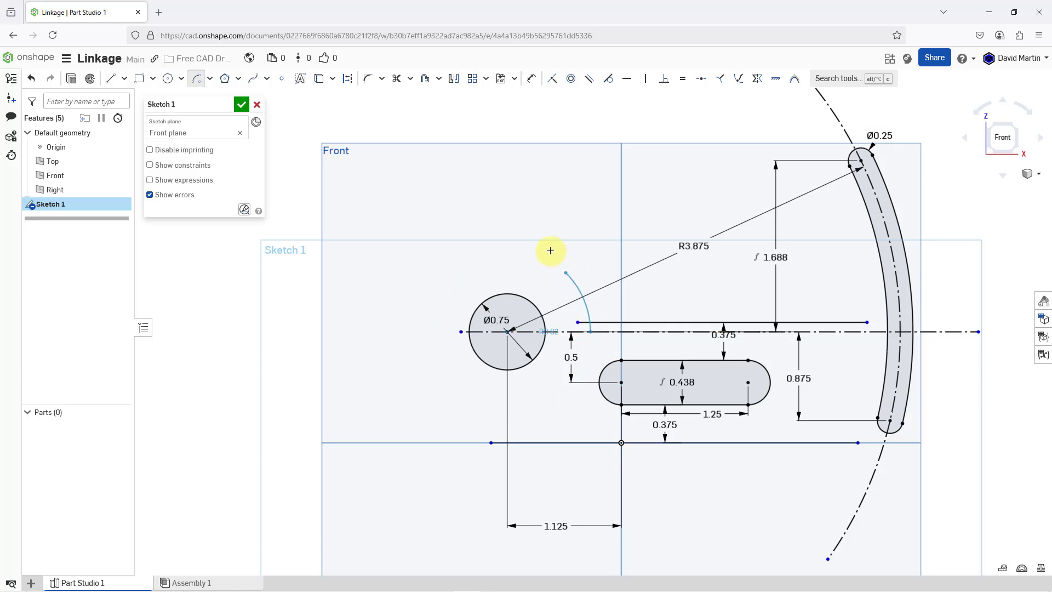
pyautogui.click(380, 331)
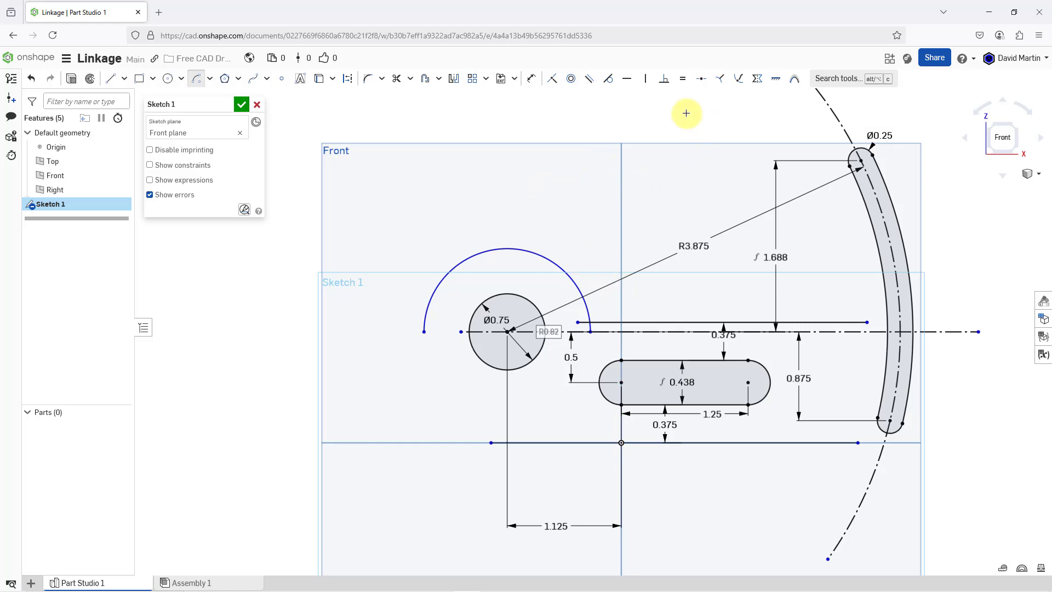
# - Dimension the arc around the circle with a radius of 0.75 in
pyautogui.click(531, 78)
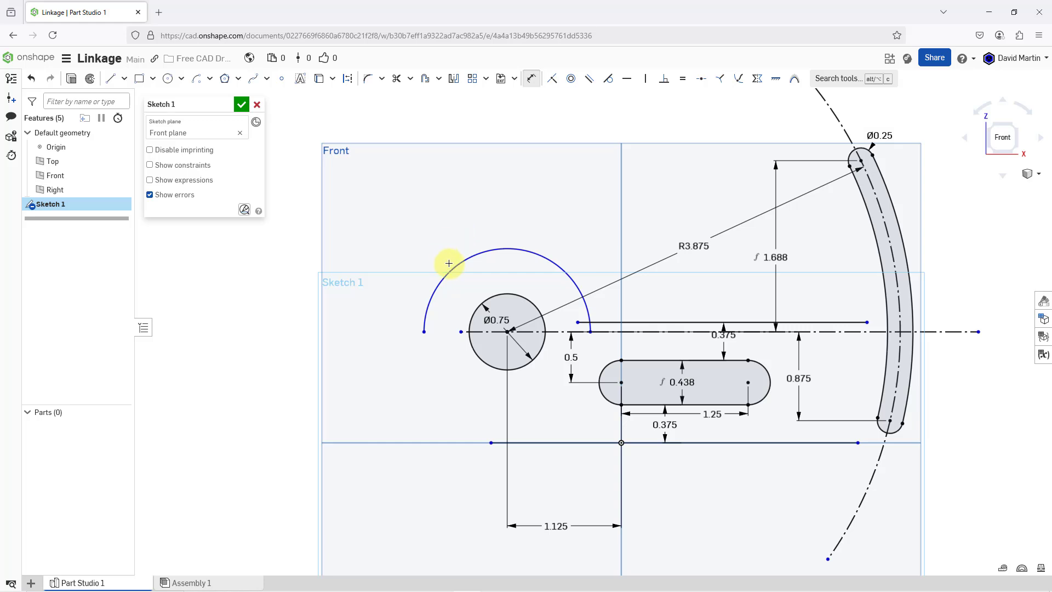
pyautogui.click(449, 268)
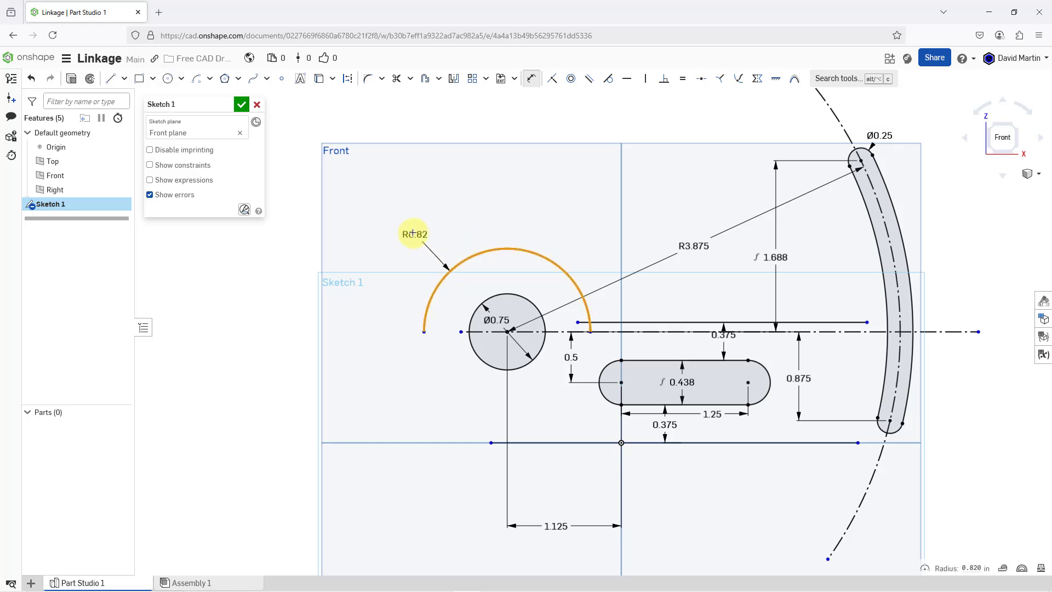
pyautogui.click(412, 233)
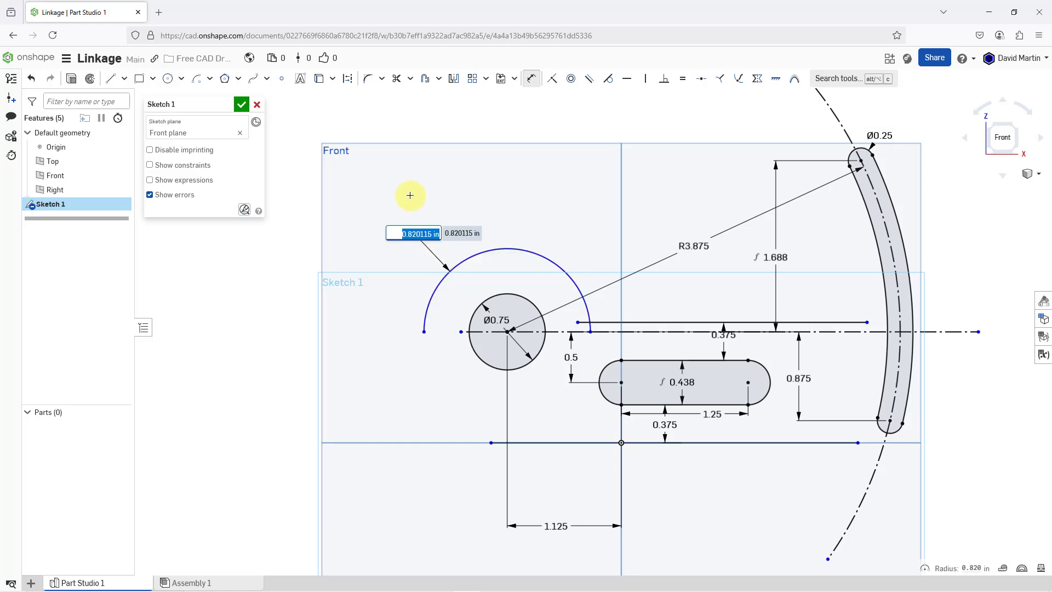
pyautogui.press('BackSpace')
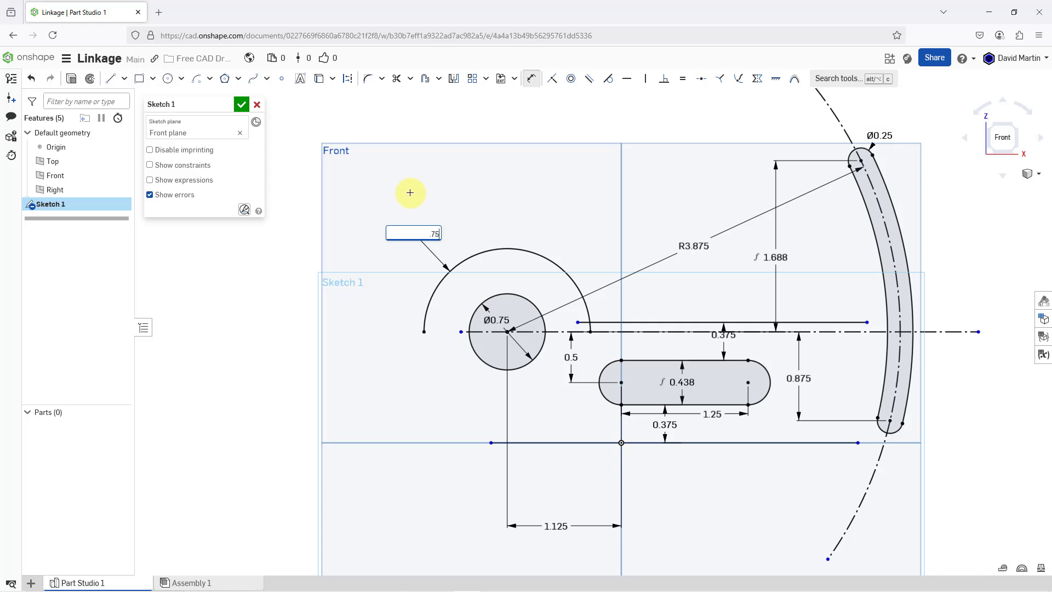
pyautogui.write('.75')
pyautogui.press('Return')
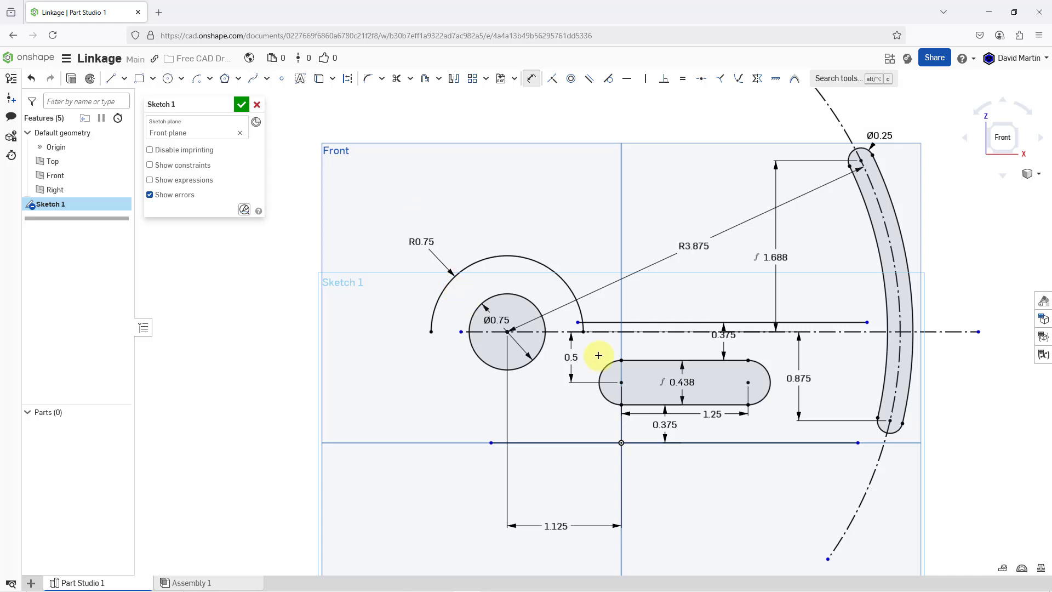
# - Trim the overlapping ends of the 0.75 in arc and upper horizontal line, and move the 0.5 in dimension beside the straight slot's centre
pyautogui.scroll(5, 598, 355)
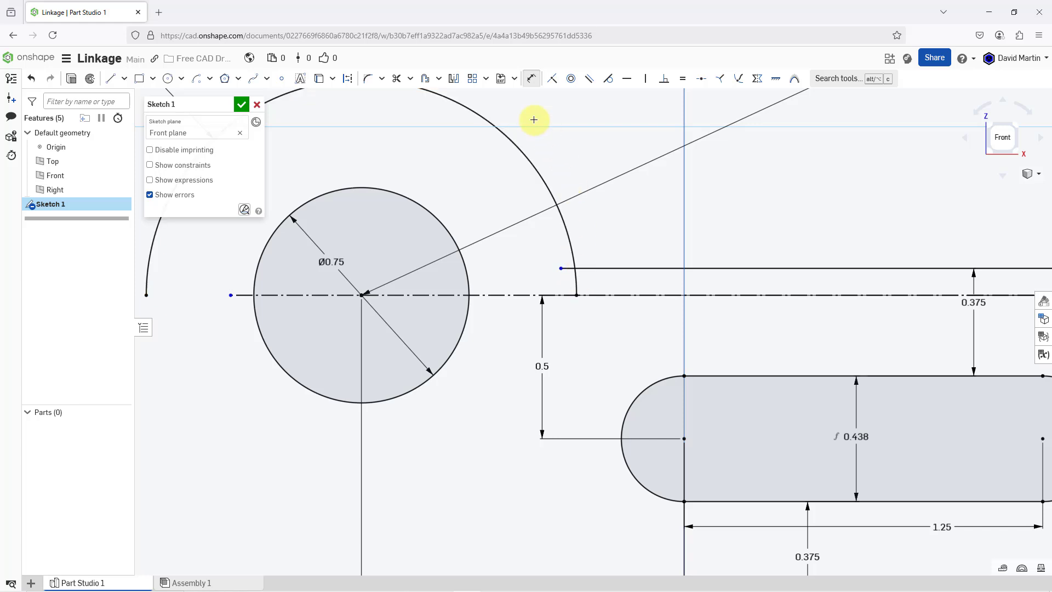
pyautogui.click(398, 79)
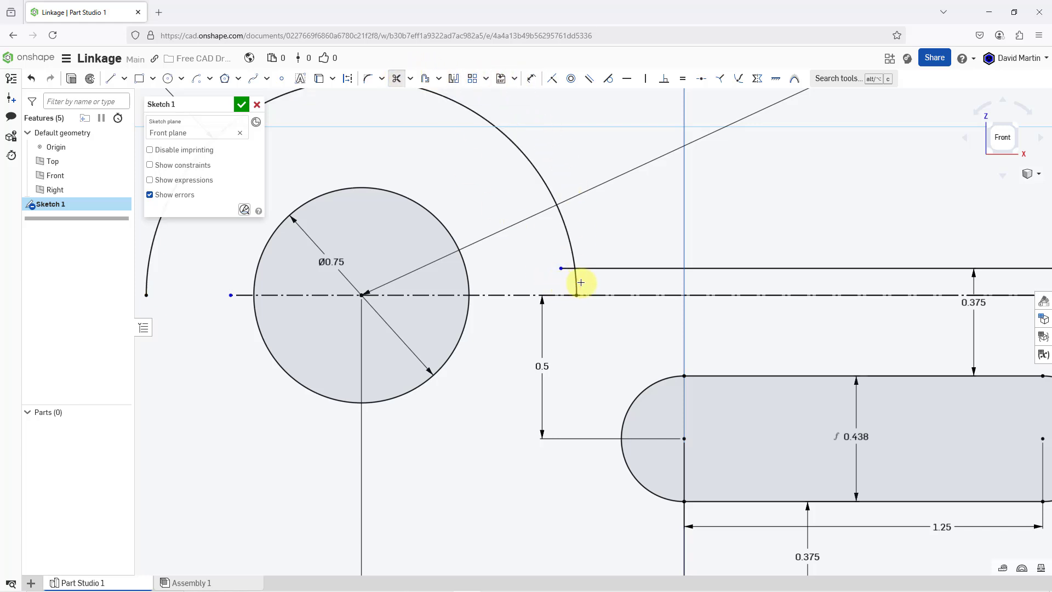
pyautogui.click(576, 282)
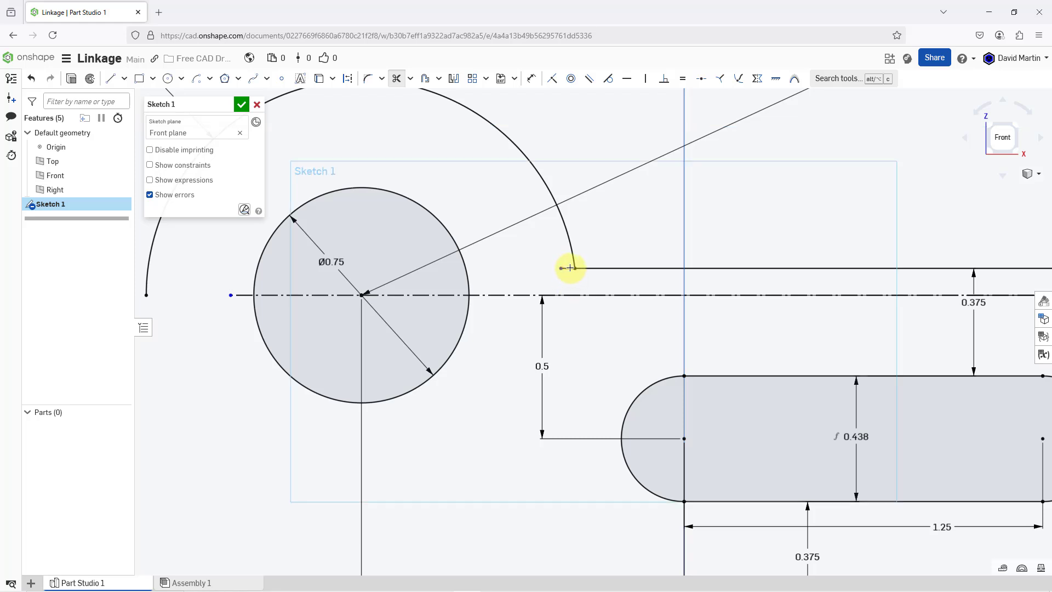
pyautogui.scroll(-5, 566, 270)
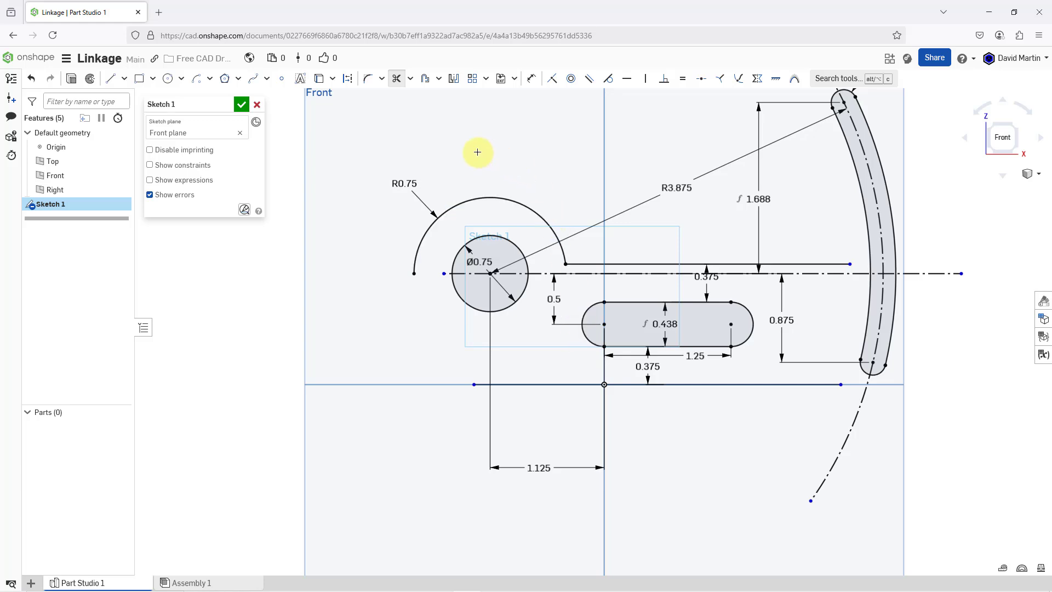
pyautogui.press('Escape')
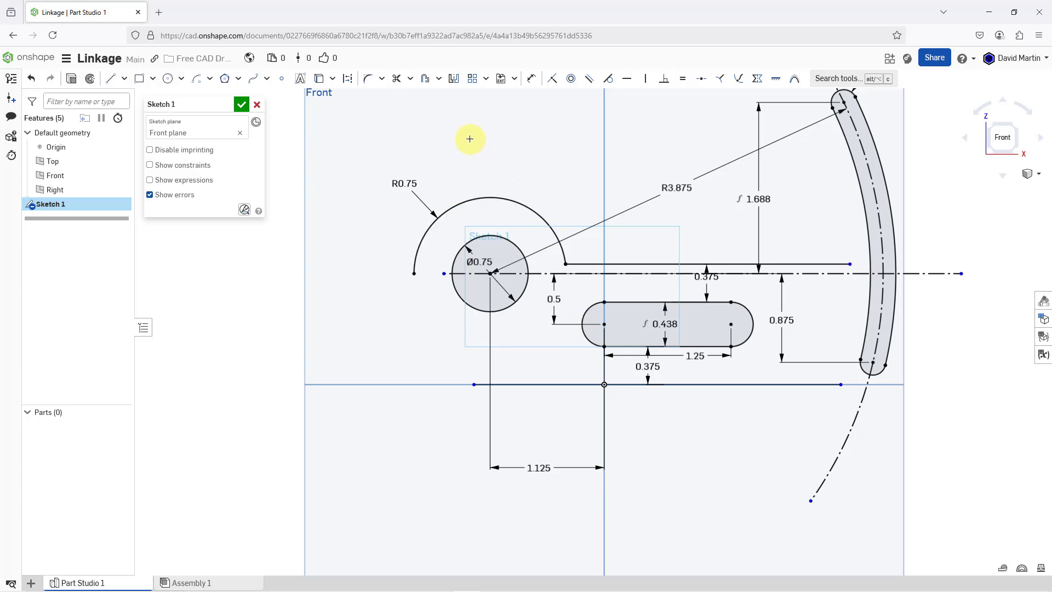
pyautogui.moveTo(558, 298); pyautogui.dragTo(606, 296)
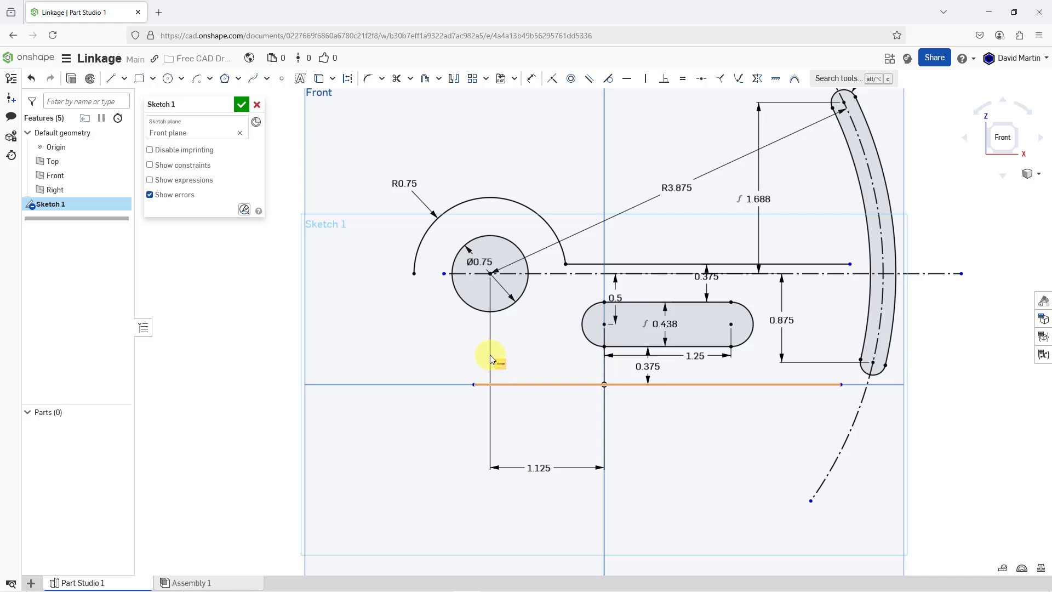
# - Sketch a center point arc of about 1.56 in radius, centred on the construction line, from the 0.75 in arc's free end down to the origin's level
pyautogui.click(198, 83)
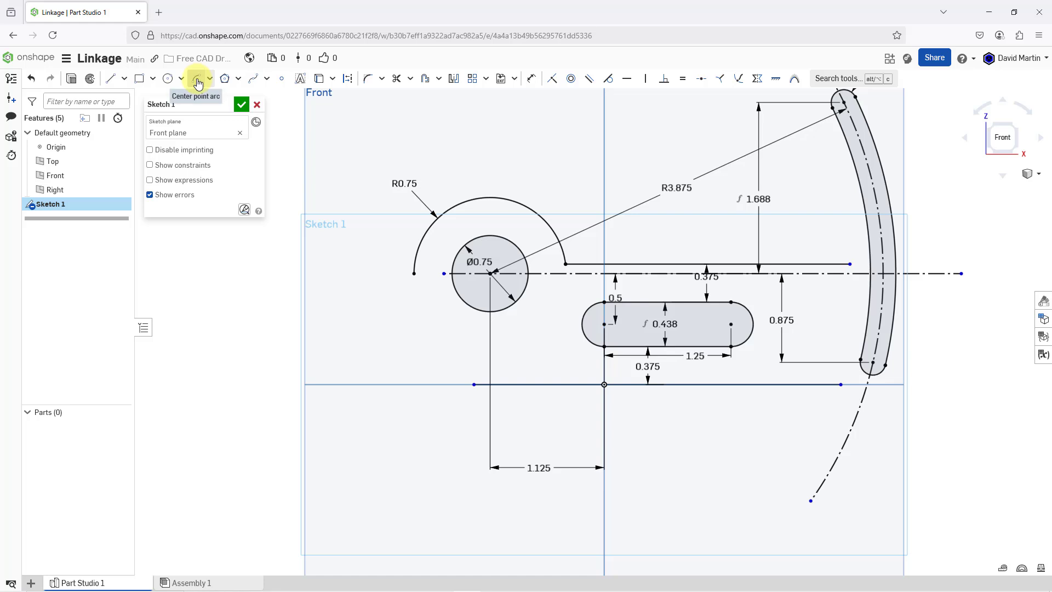
pyautogui.click(572, 273)
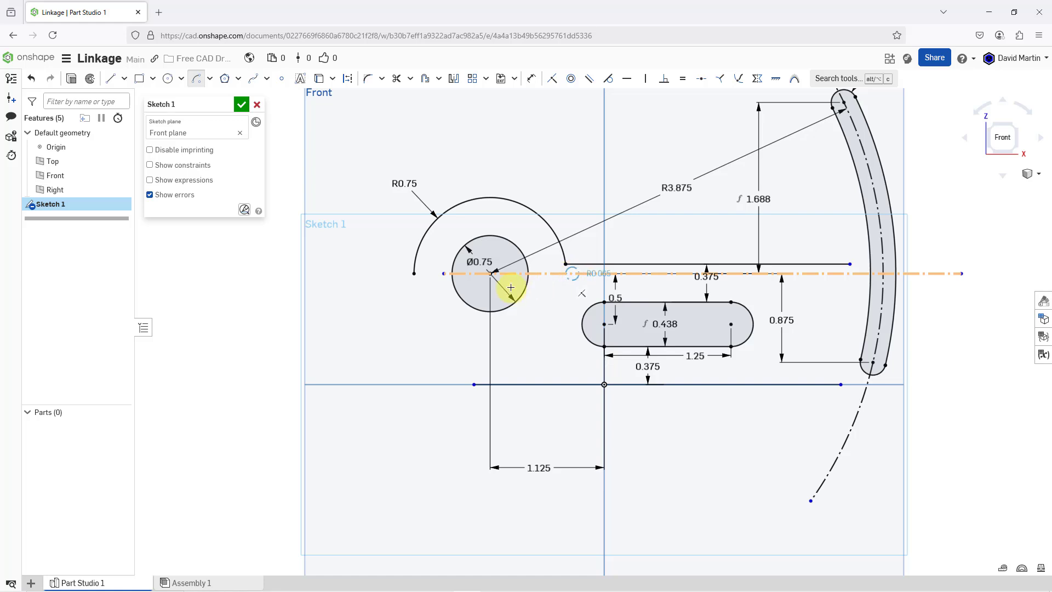
pyautogui.click(415, 273)
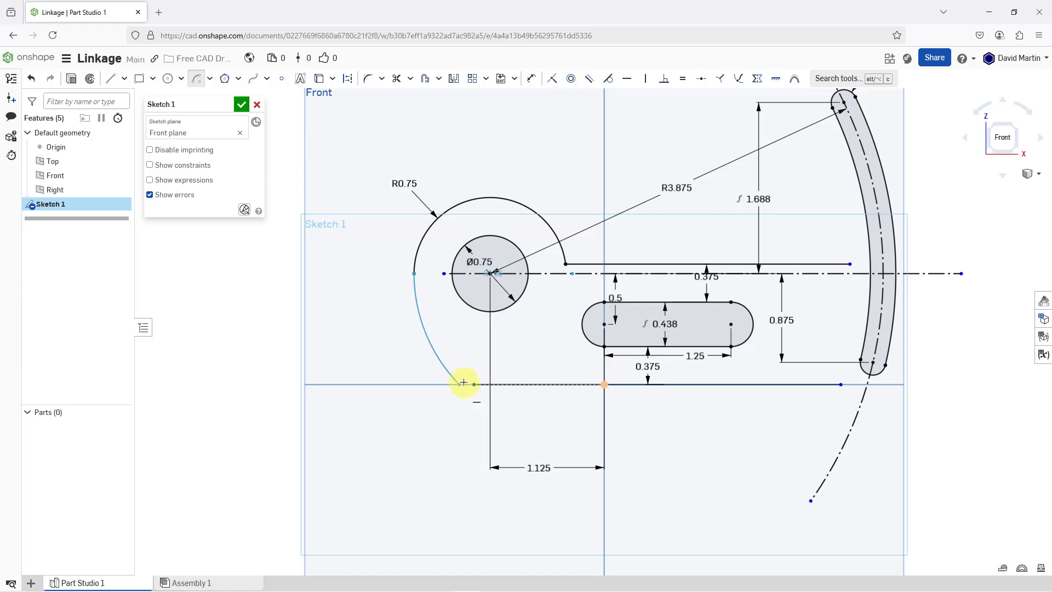
pyautogui.click(463, 378)
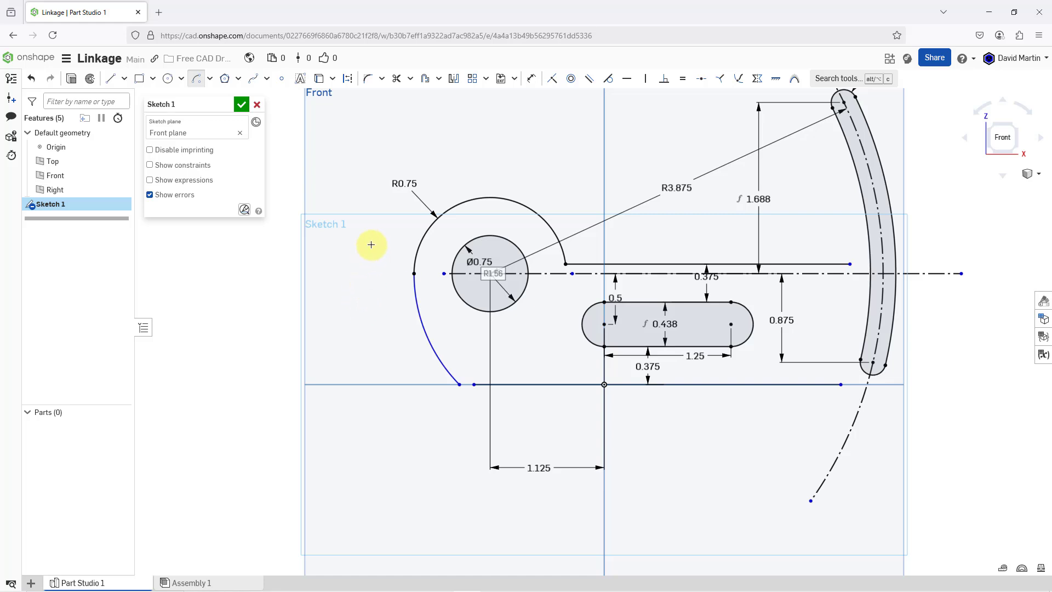
# - Dimension the lower outline arc with a radius of 1.25 in
pyautogui.click(531, 79)
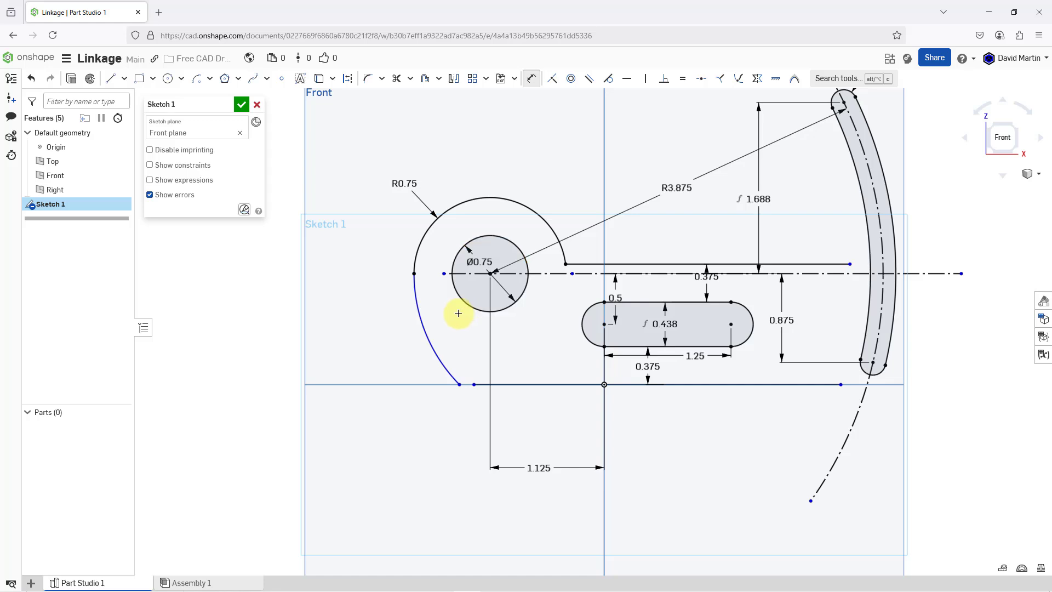
pyautogui.click(406, 341)
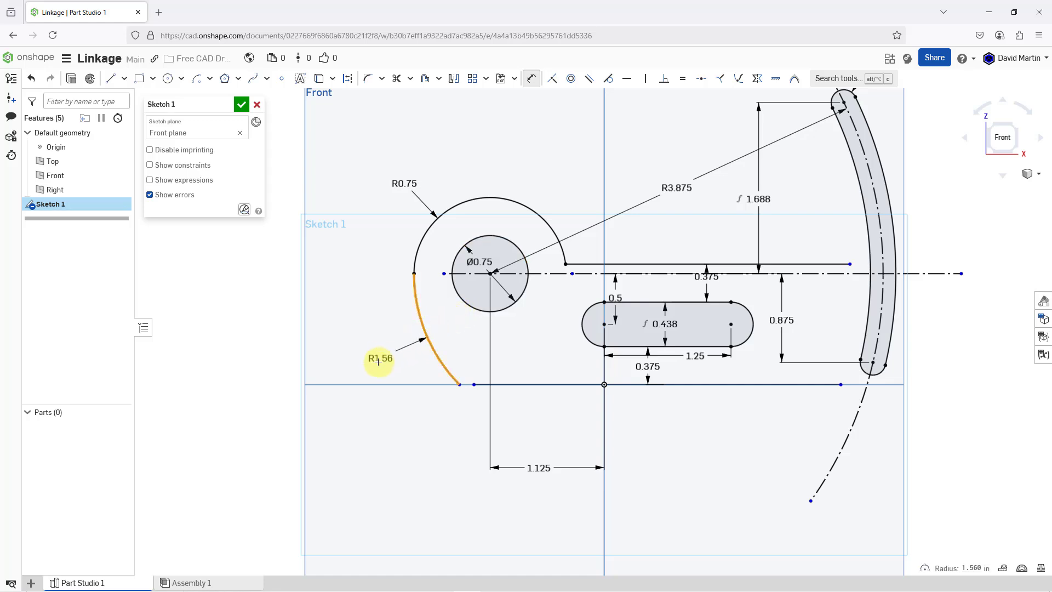
pyautogui.click(377, 358)
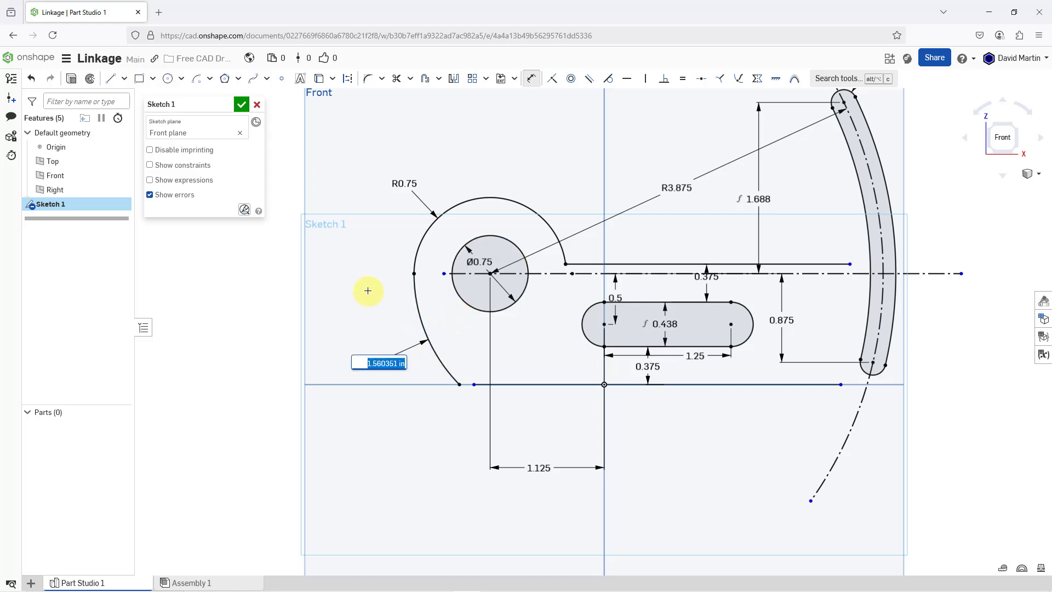
pyautogui.write('1.25')
pyautogui.press('Return')
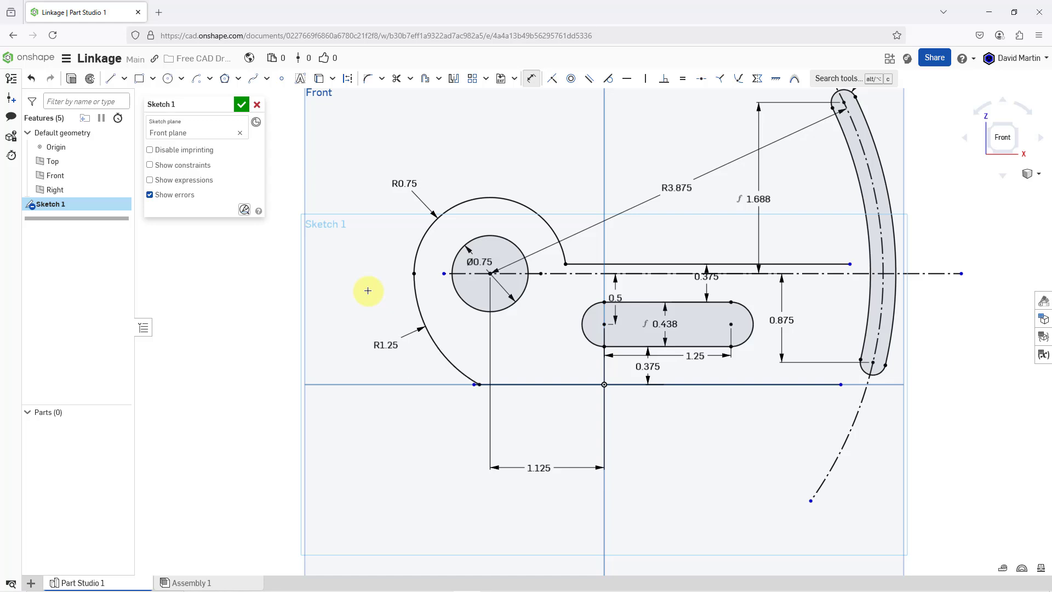
# - Trim the short stub of the lower horizontal line that extends past the end of the 1.25 in arc
pyautogui.scroll(5, 483, 390)
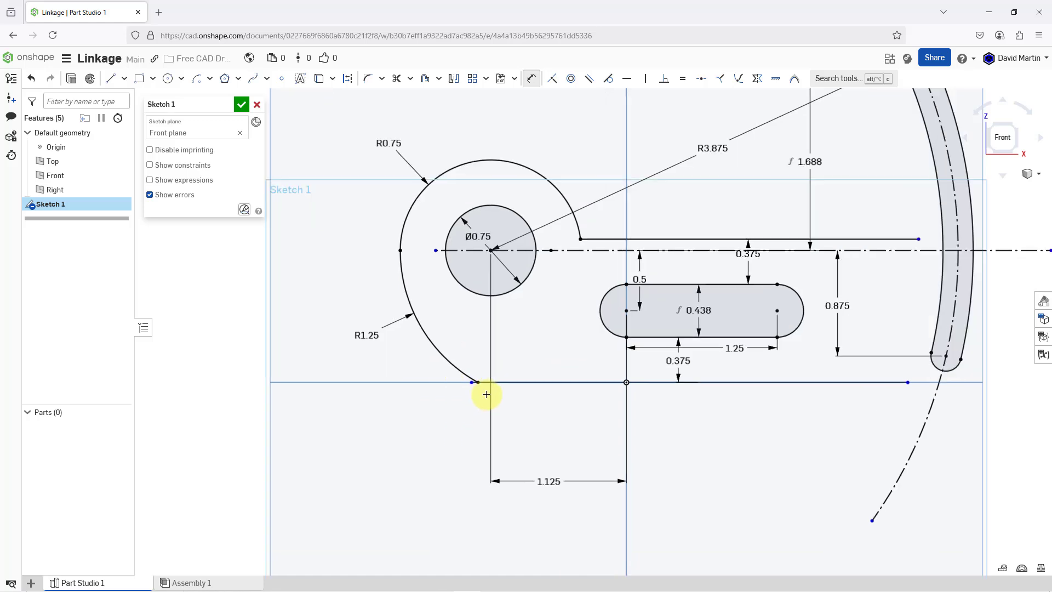
pyautogui.scroll(-3, 503, 383)
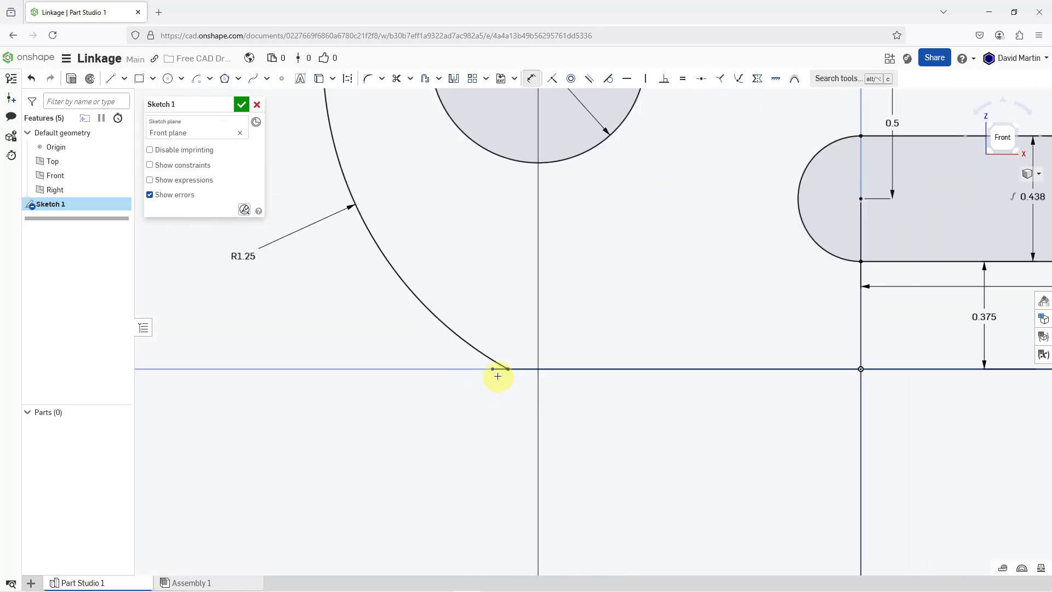
pyautogui.scroll(2, 492, 361)
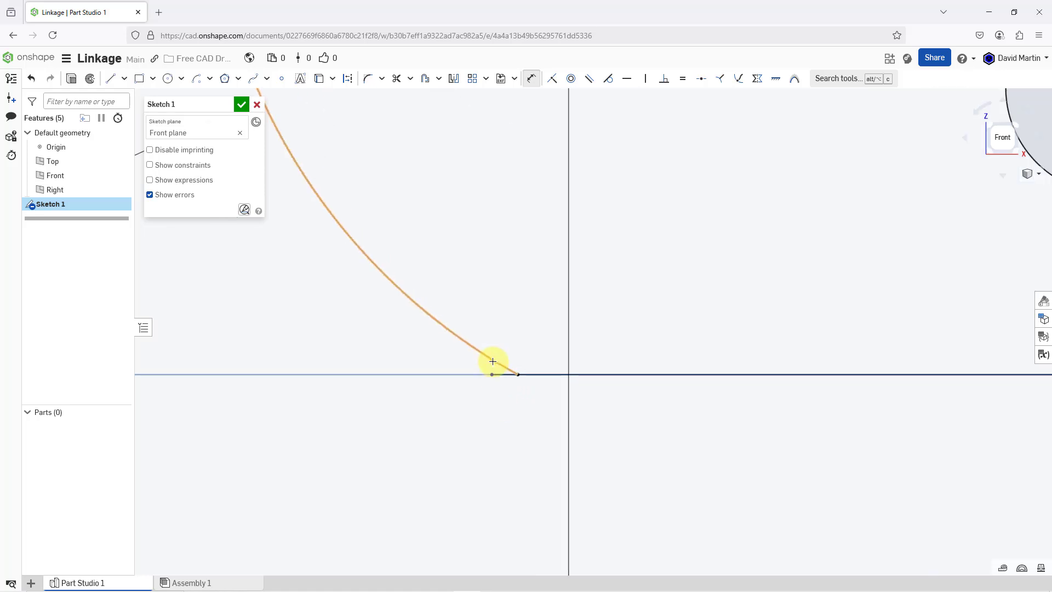
pyautogui.scroll(-2, 492, 361)
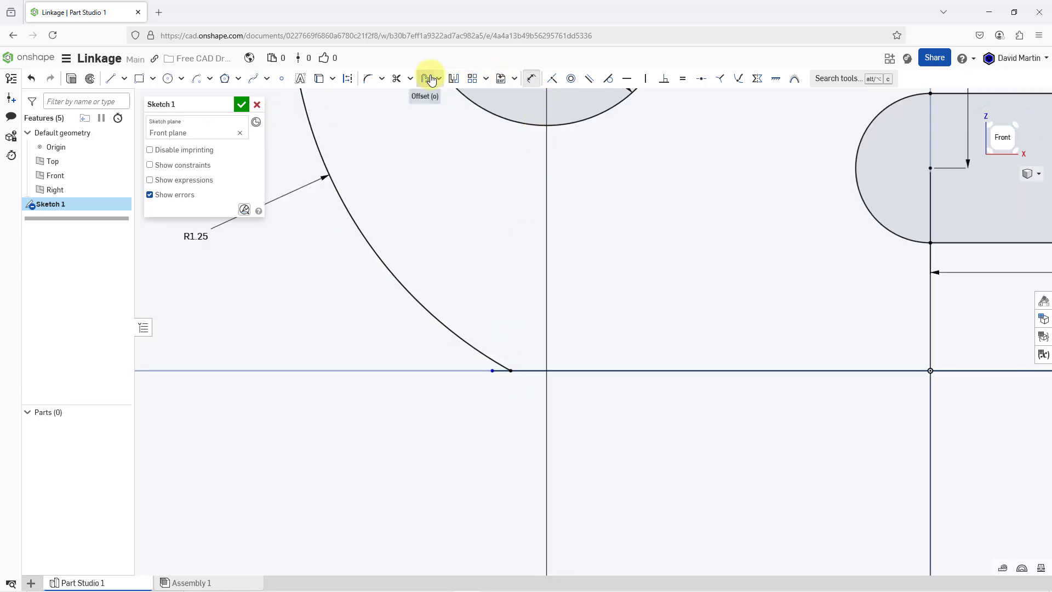
pyautogui.click(398, 79)
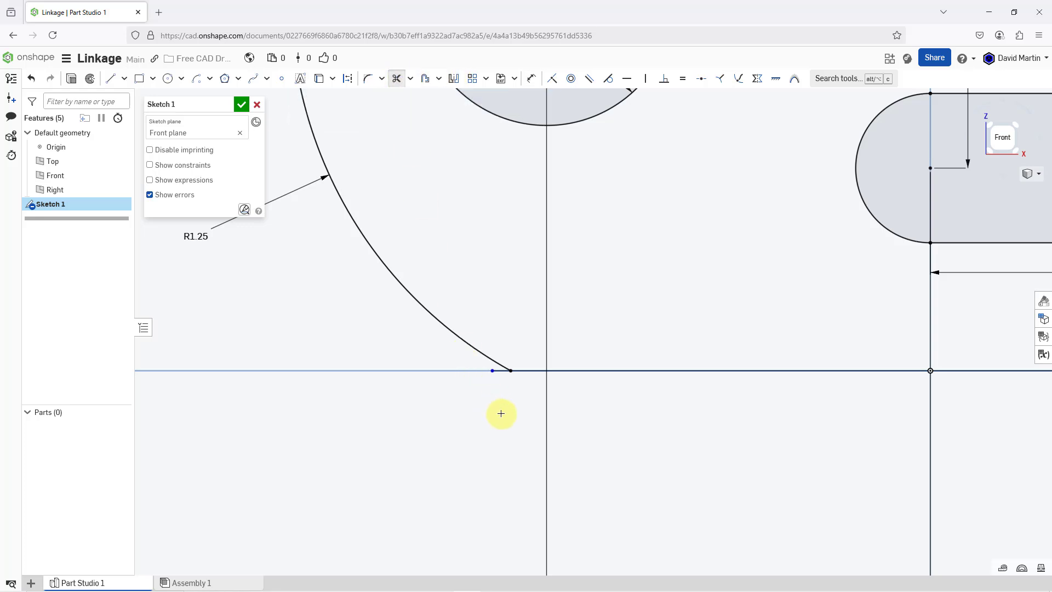
pyautogui.click(498, 371)
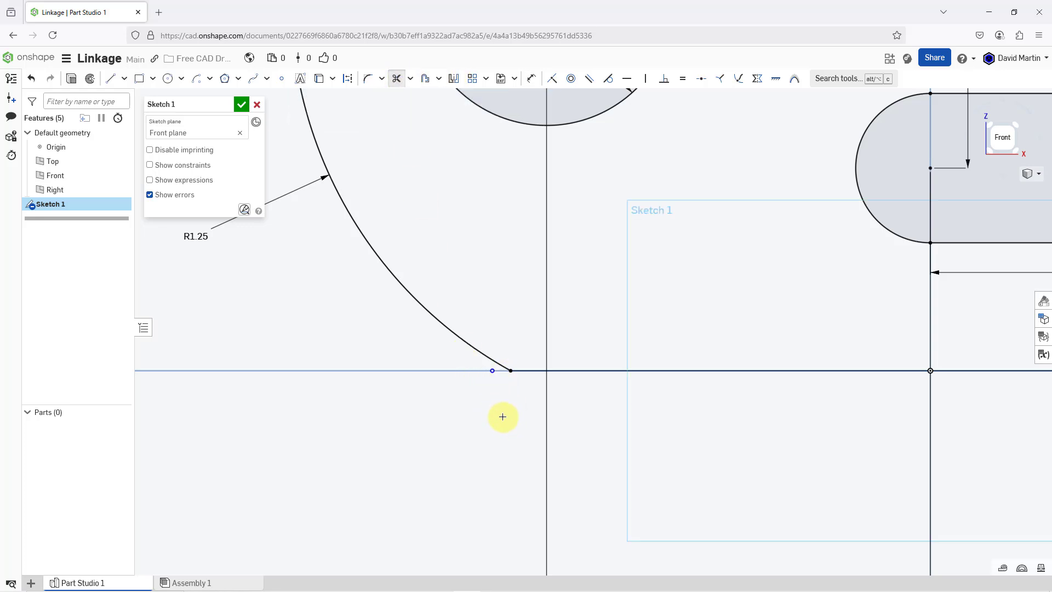
pyautogui.scroll(-6, 498, 433)
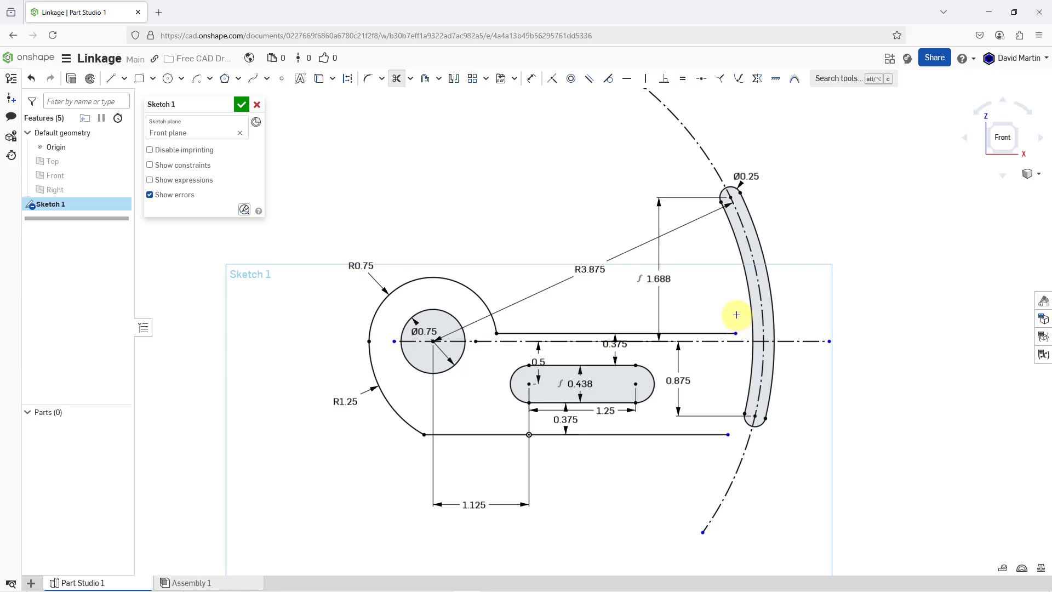
# - Offset the curved slot's complete outline outward by 0.25 in
pyautogui.click(427, 83)
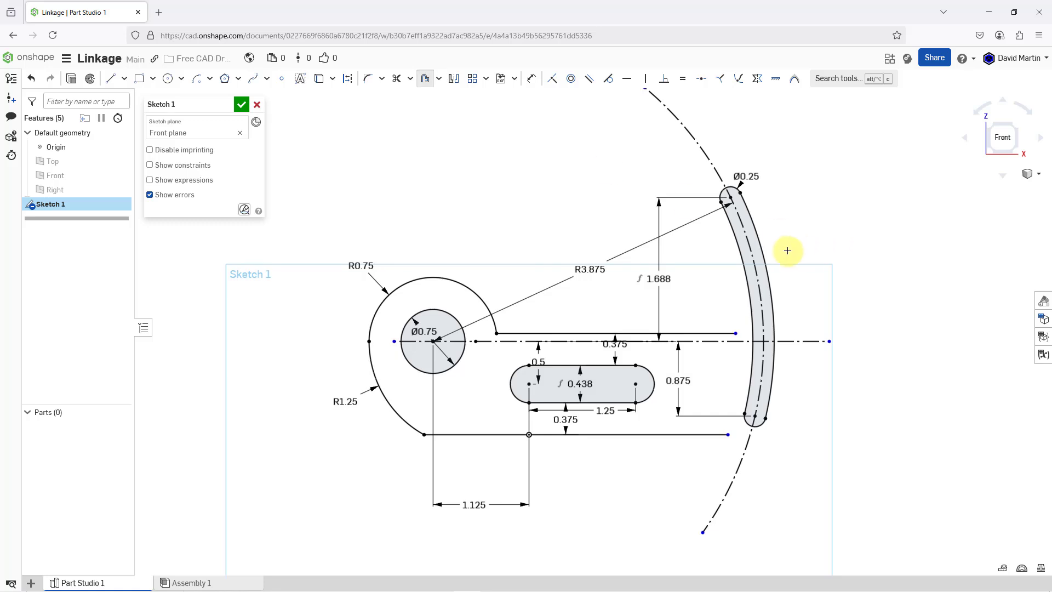
pyautogui.click(768, 253)
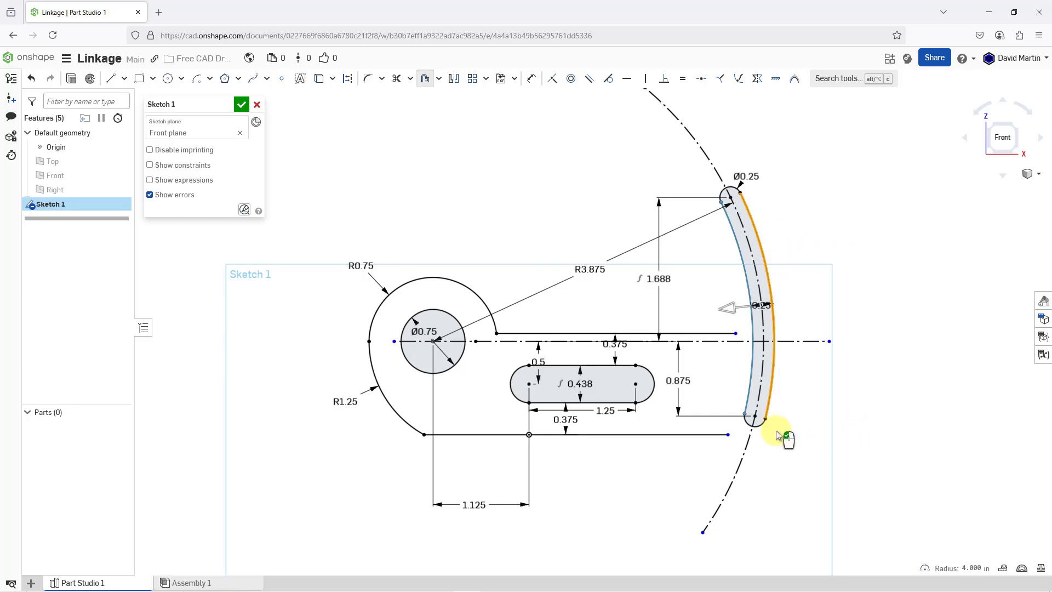
pyautogui.click(756, 423)
pyautogui.click(740, 263)
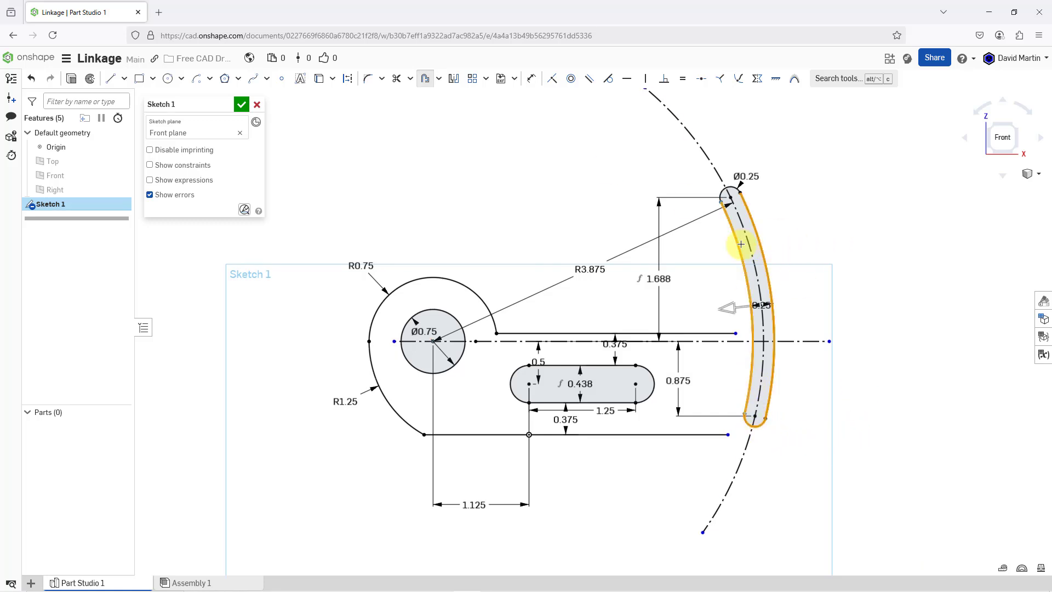
pyautogui.click(724, 193)
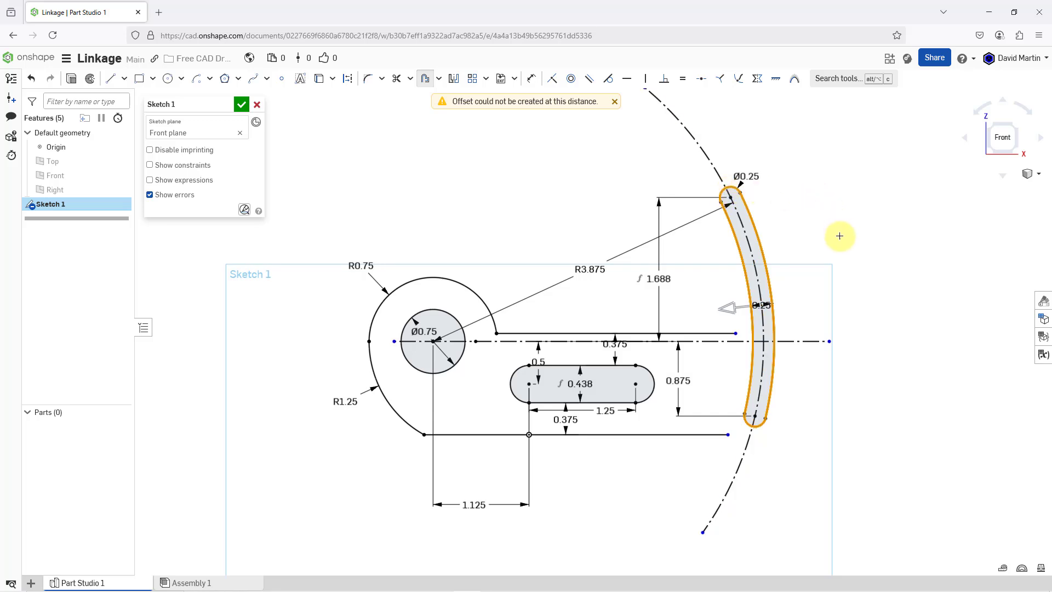
pyautogui.click(733, 308)
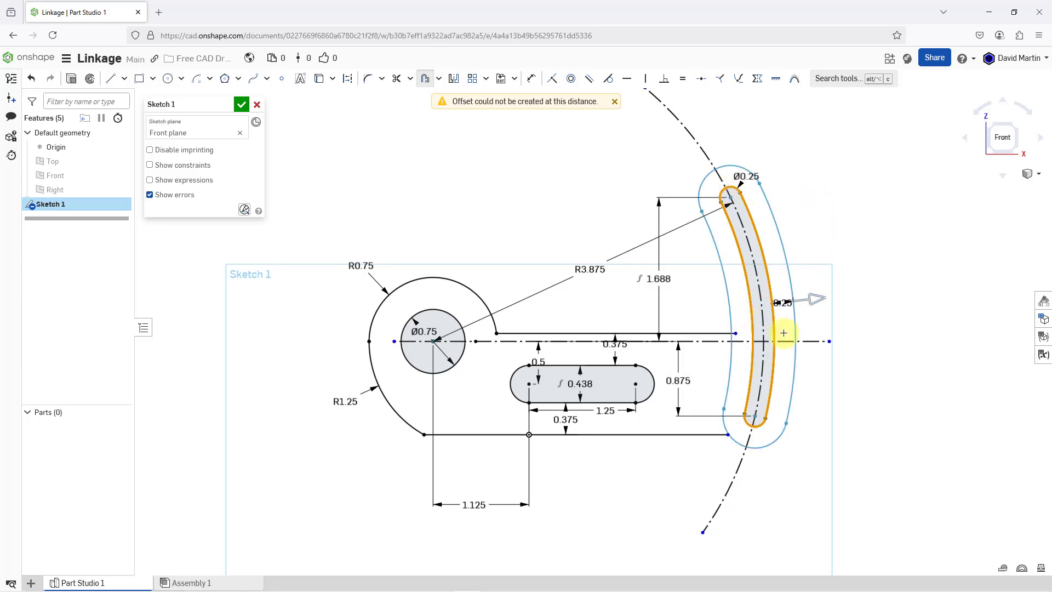
pyautogui.click(841, 314)
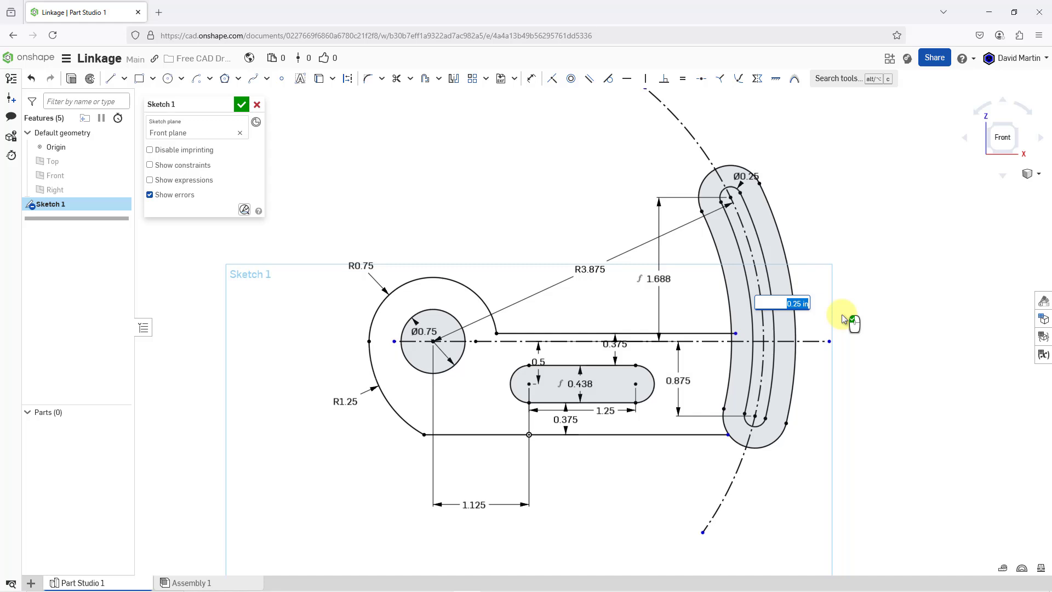
pyautogui.press('Return')
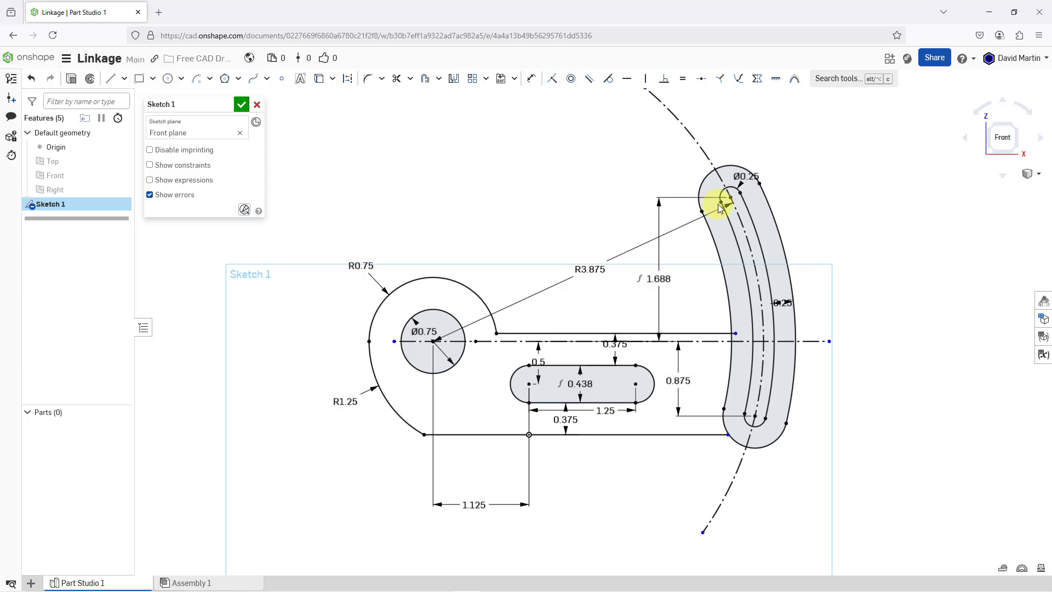
# - Trim the end of the upper horizontal line that sticks into the curved slot's offset outline
pyautogui.click(397, 79)
pyautogui.scroll(10, 731, 336)
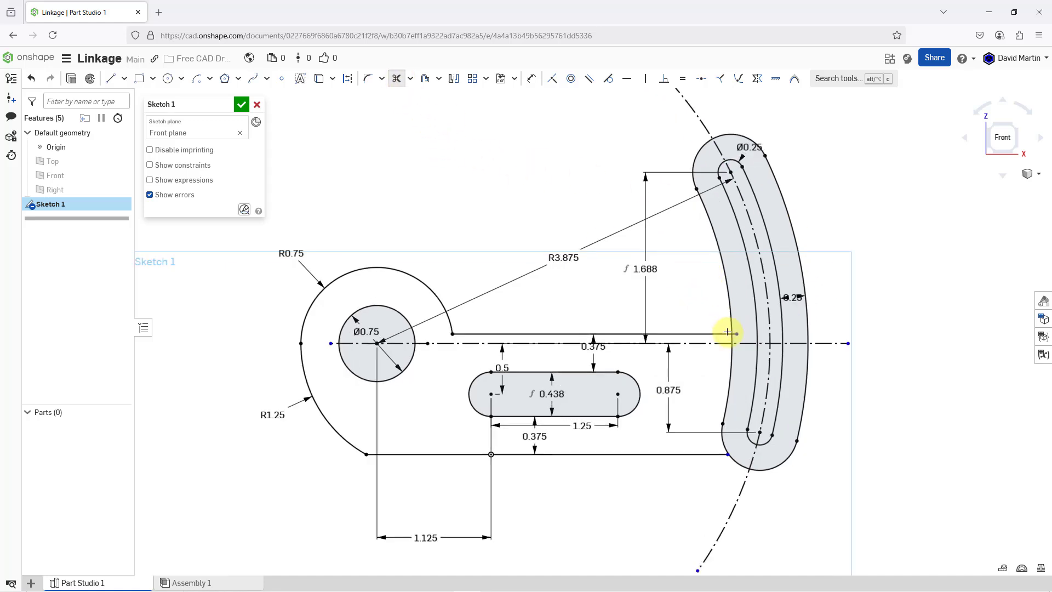
pyautogui.click(731, 308)
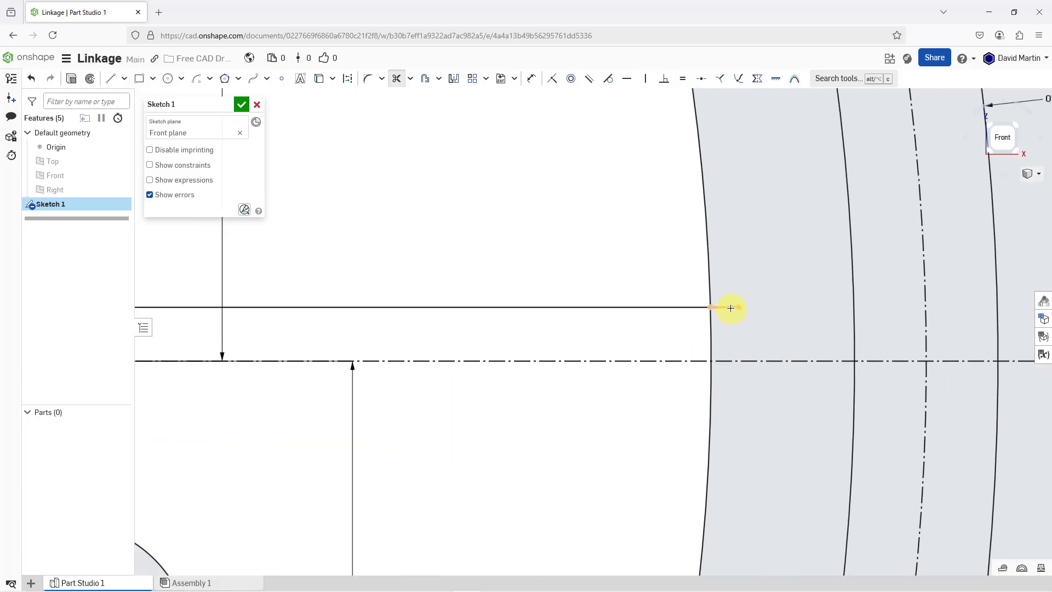
pyautogui.scroll(-3, 738, 324)
pyautogui.scroll(-5, 683, 307)
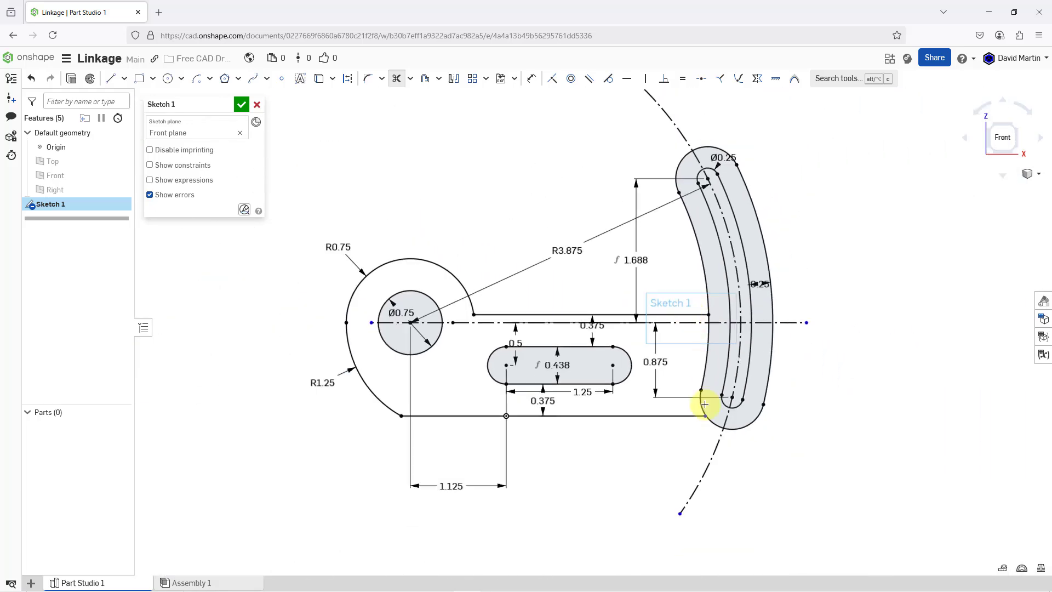
# - Extend the lower horizontal line past the offset outline's lower end and trim the overhang at their intersection
pyautogui.scroll(5, 702, 404)
pyautogui.scroll(5, 711, 415)
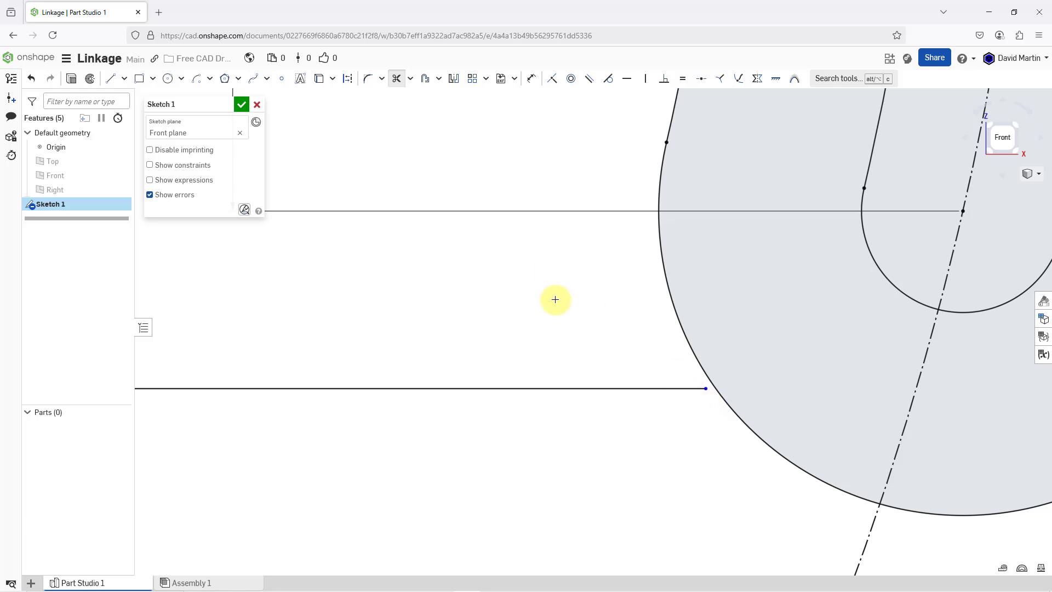
pyautogui.press('Escape')
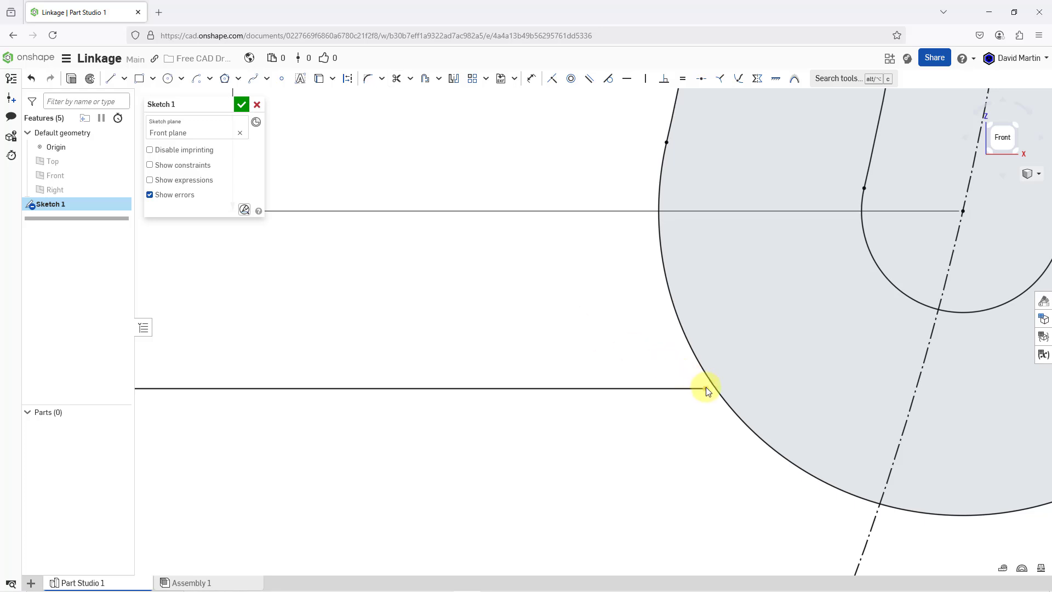
pyautogui.moveTo(706, 387); pyautogui.dragTo(768, 388)
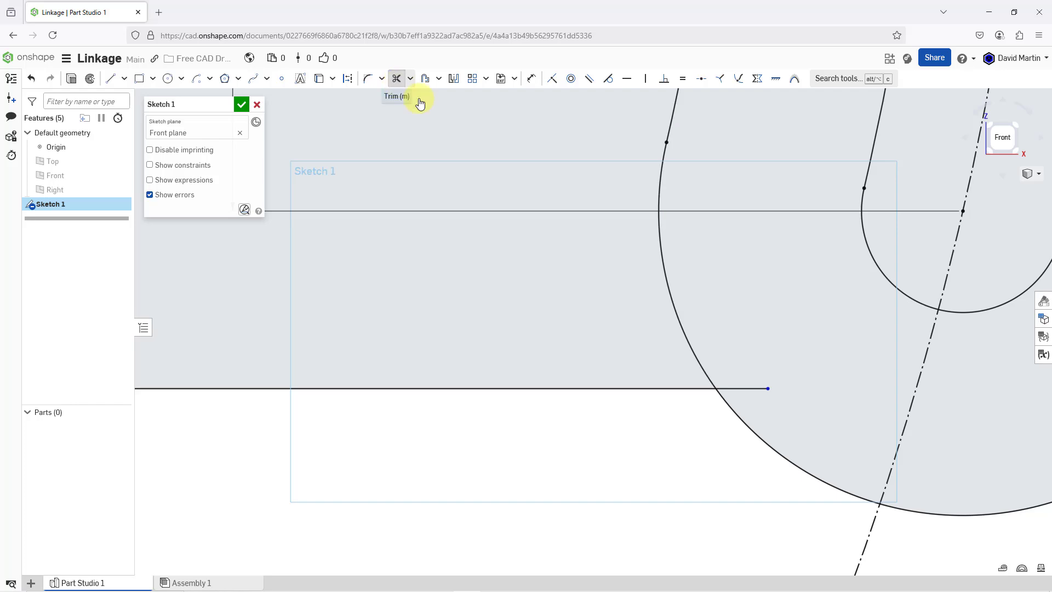
pyautogui.click(397, 81)
pyautogui.click(749, 389)
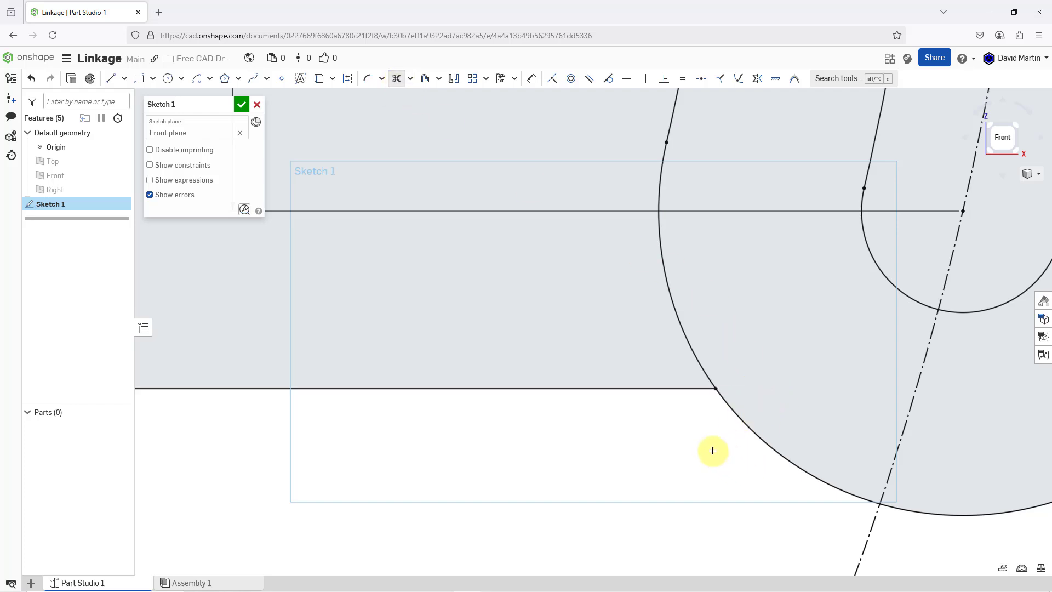
# - Trim the inner side of the offset outline between the upper and lower horizontal lines, including the lower end arc's portion above the lower line
pyautogui.scroll(-8, 712, 448)
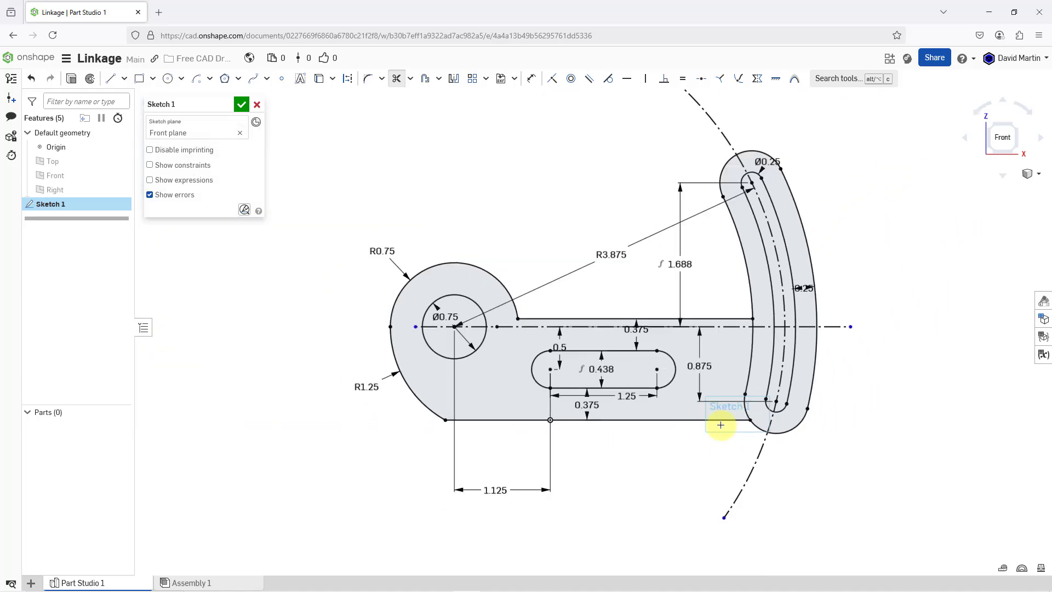
pyautogui.scroll(6, 721, 425)
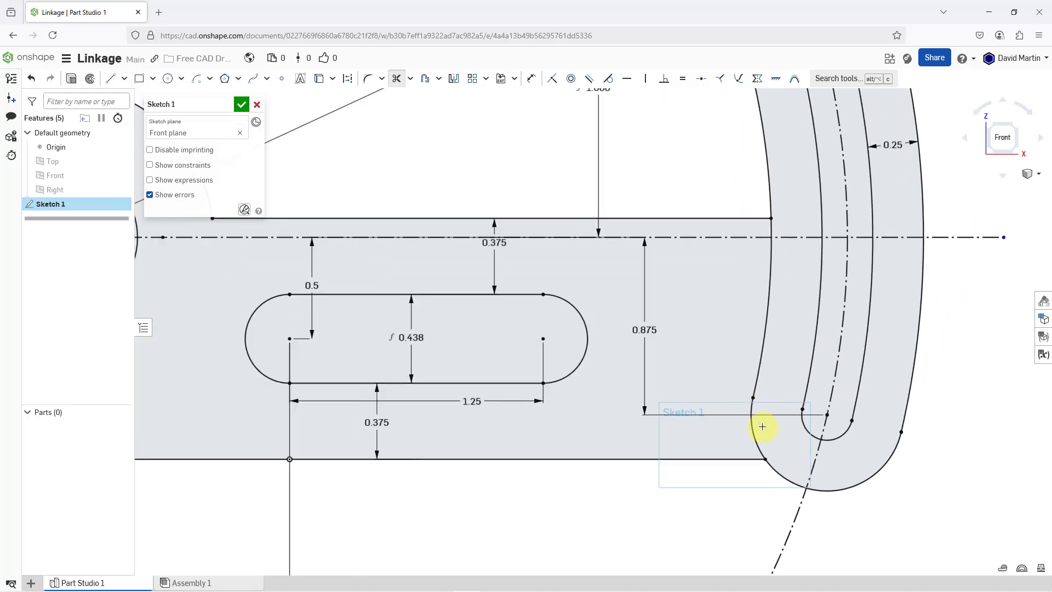
pyautogui.click(759, 429)
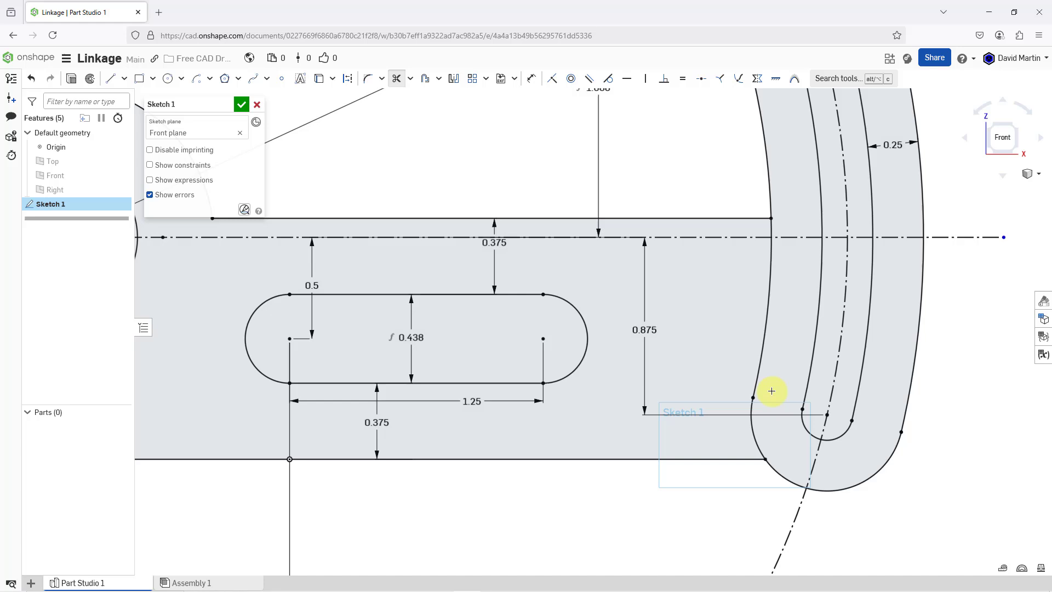
pyautogui.click(759, 361)
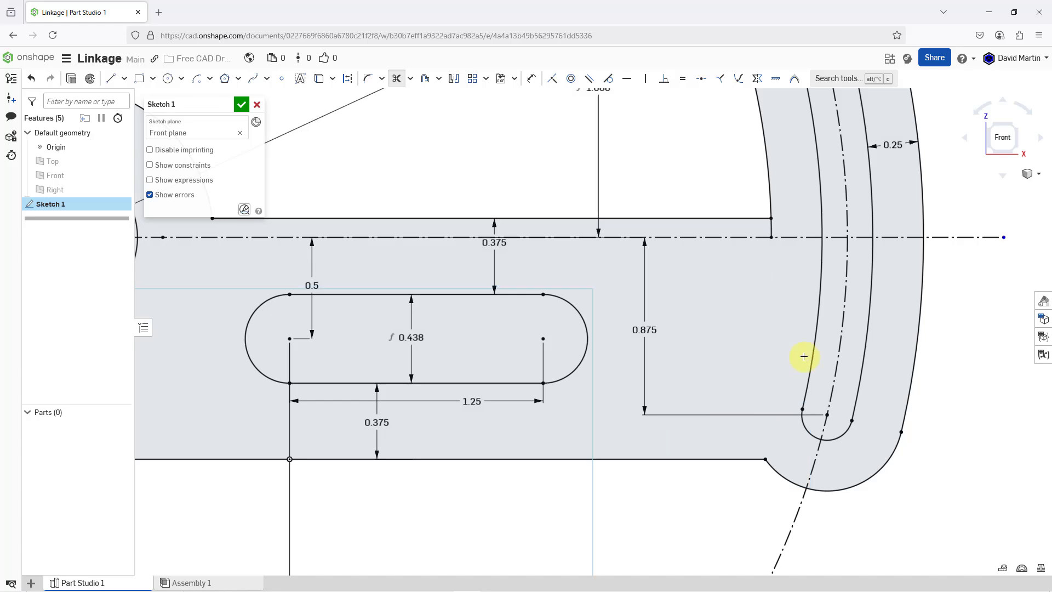
pyautogui.click(772, 228)
pyautogui.scroll(-4, 791, 338)
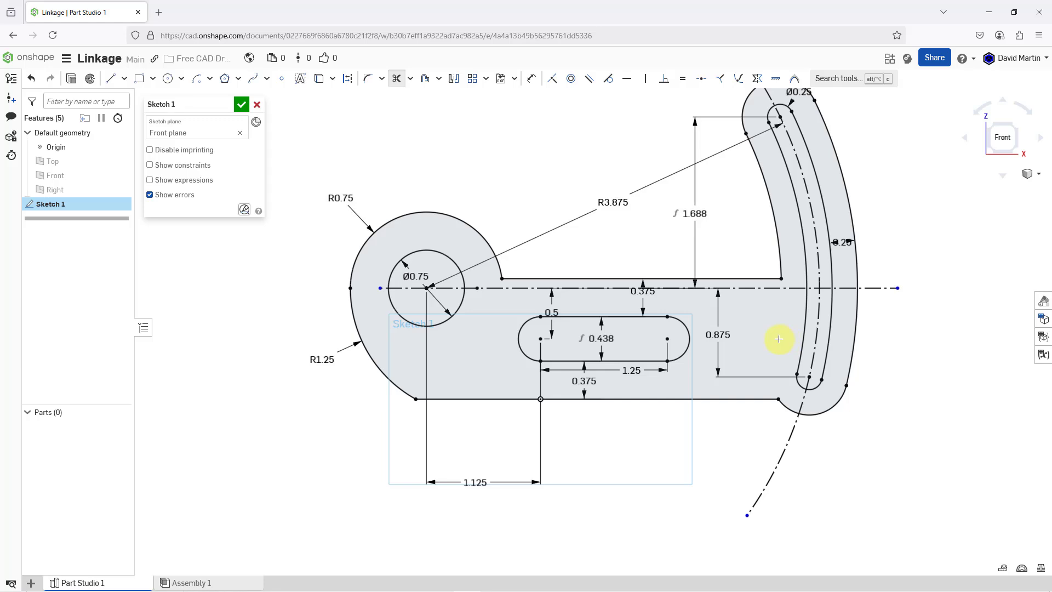
# - Fillet the upper line's corner with the 0.75 in arc and both corners of the lower line with a radius of 0.25 in
pyautogui.scroll(-2, 772, 348)
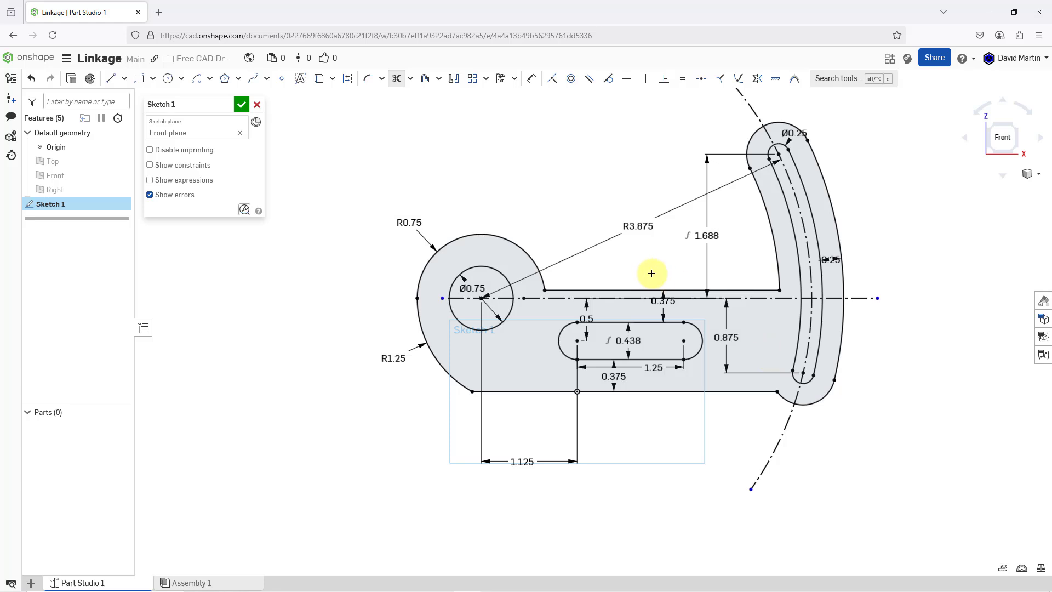
pyautogui.click(369, 81)
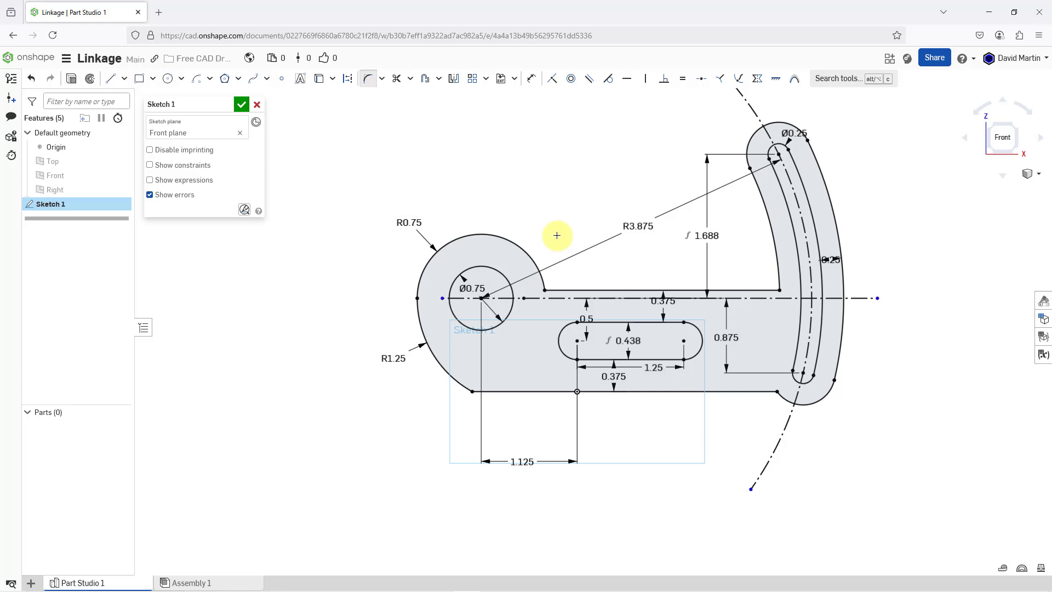
pyautogui.click(545, 291)
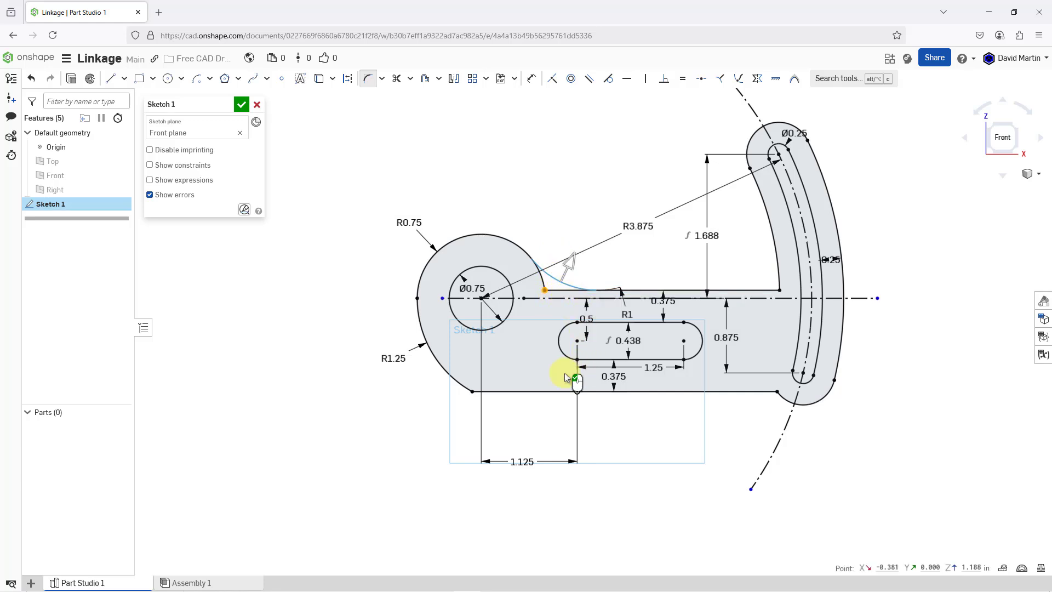
pyautogui.click(472, 392)
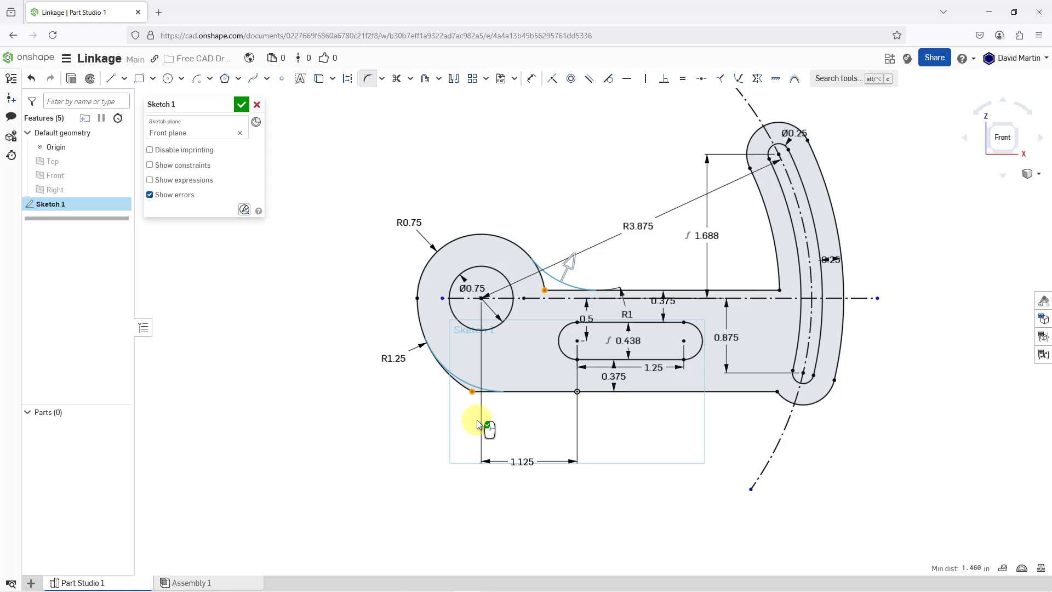
pyautogui.click(776, 391)
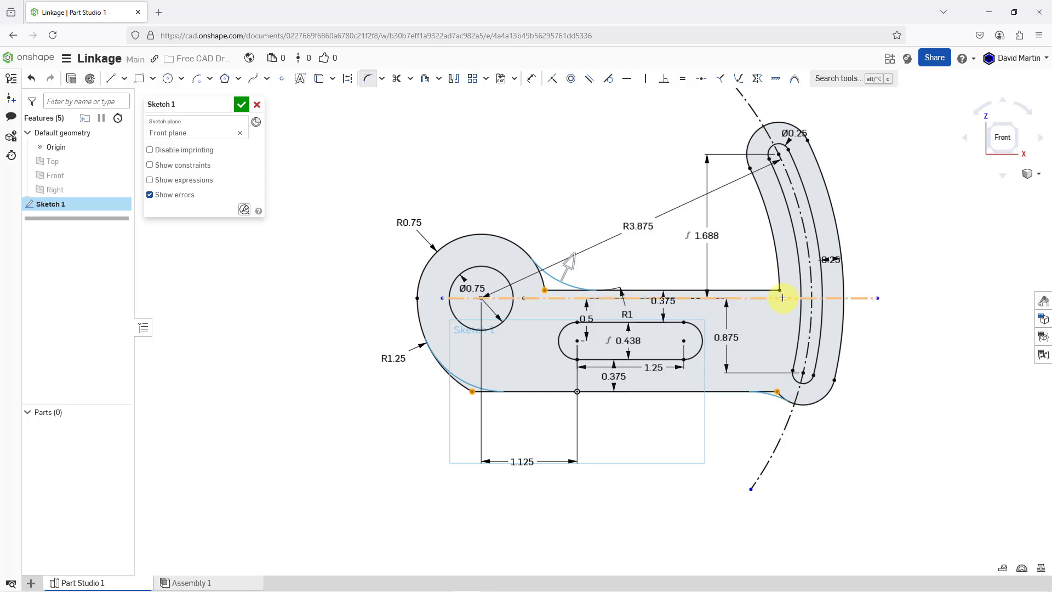
pyautogui.moveTo(778, 290); pyautogui.dragTo(750, 278)
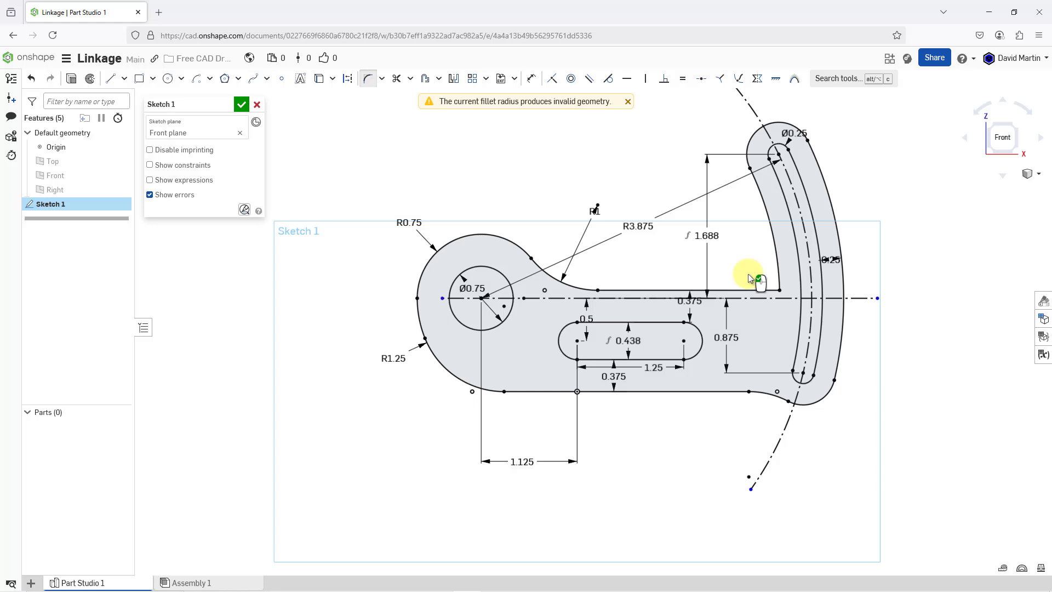
pyautogui.doubleClick(596, 211)
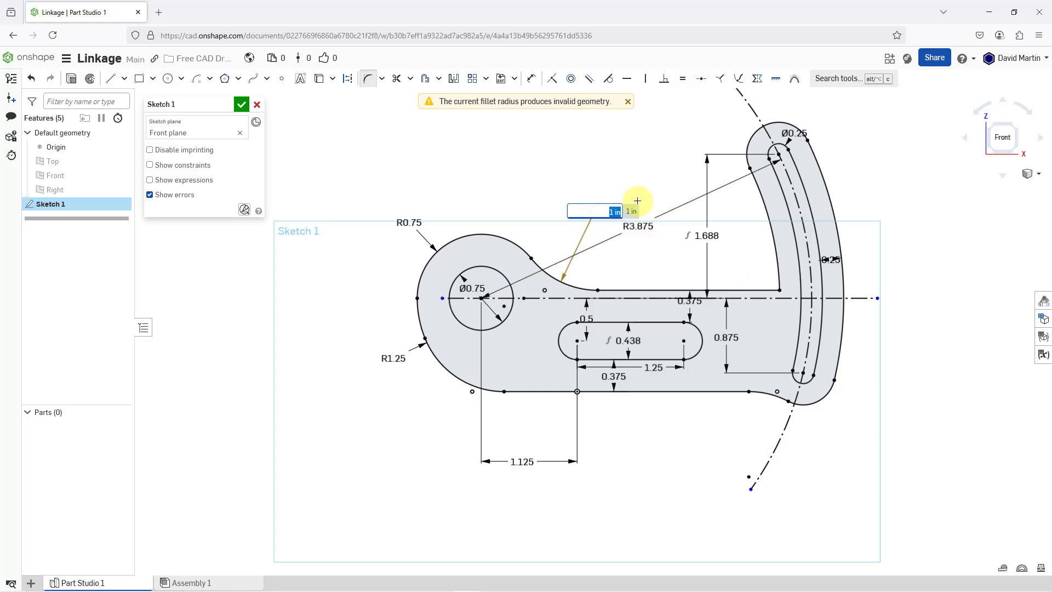
pyautogui.write('.25')
pyautogui.press('Return')
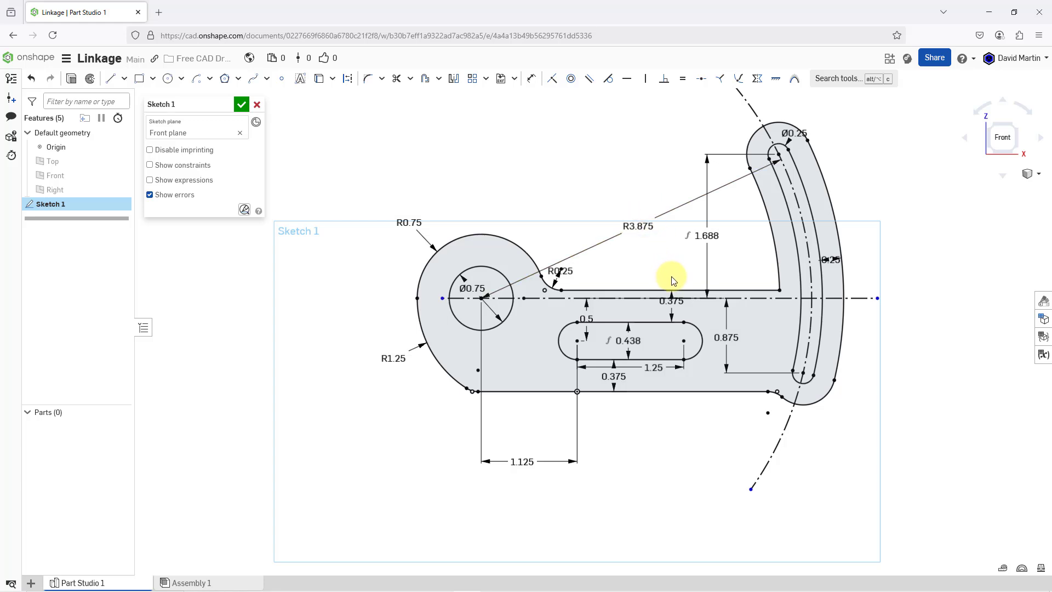
# - Fillet the corner between the upper horizontal line and the curved slot's inner outline arc with a radius of 0.25 in
pyautogui.click(367, 78)
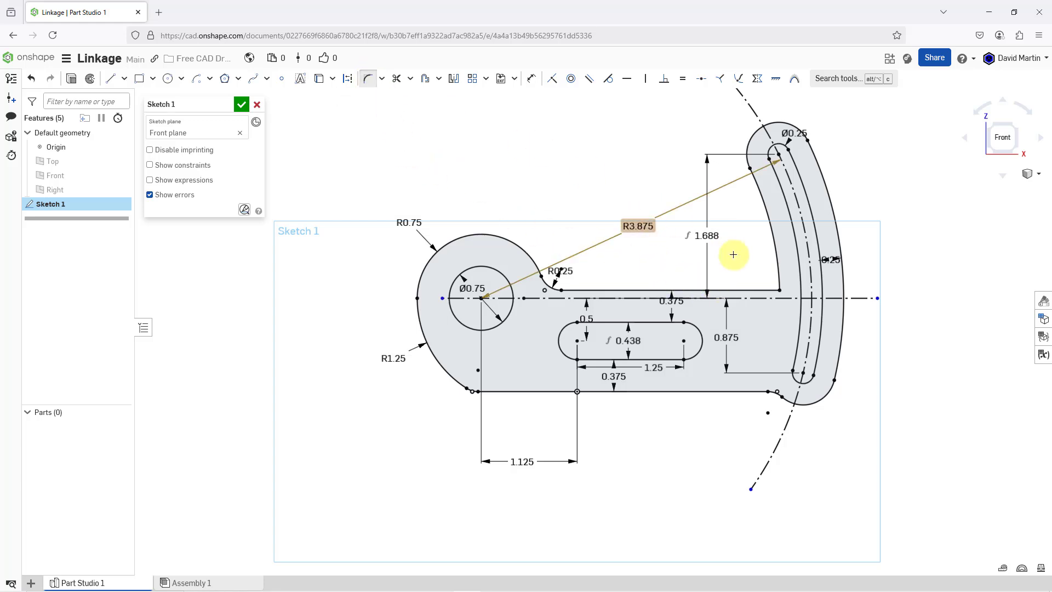
pyautogui.moveTo(779, 291); pyautogui.dragTo(744, 258)
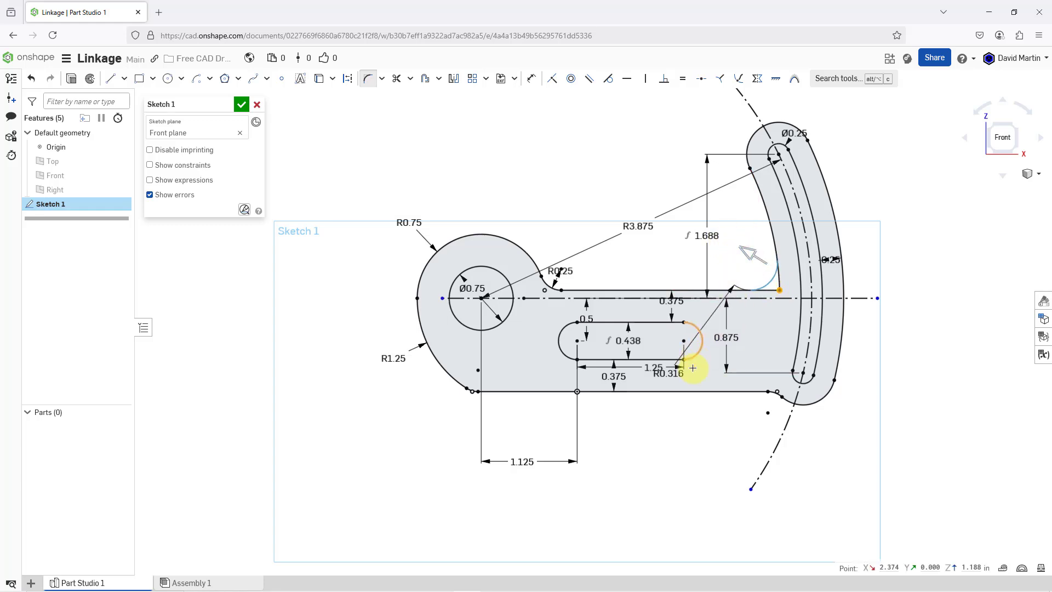
pyautogui.moveTo(673, 375); pyautogui.dragTo(739, 270)
pyautogui.doubleClick(736, 267)
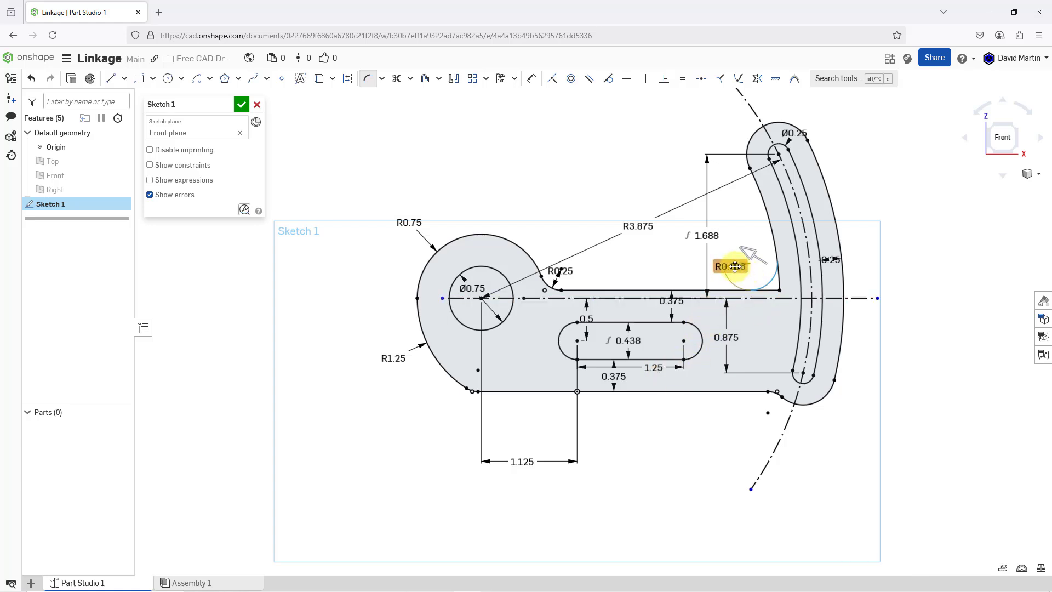
pyautogui.write('0.25')
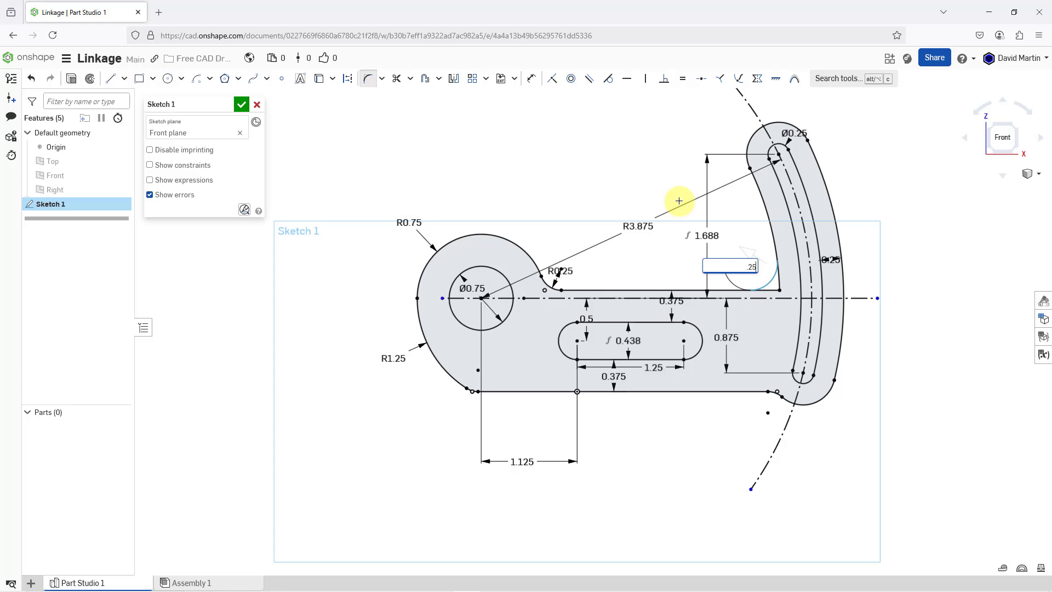
pyautogui.press('Return')
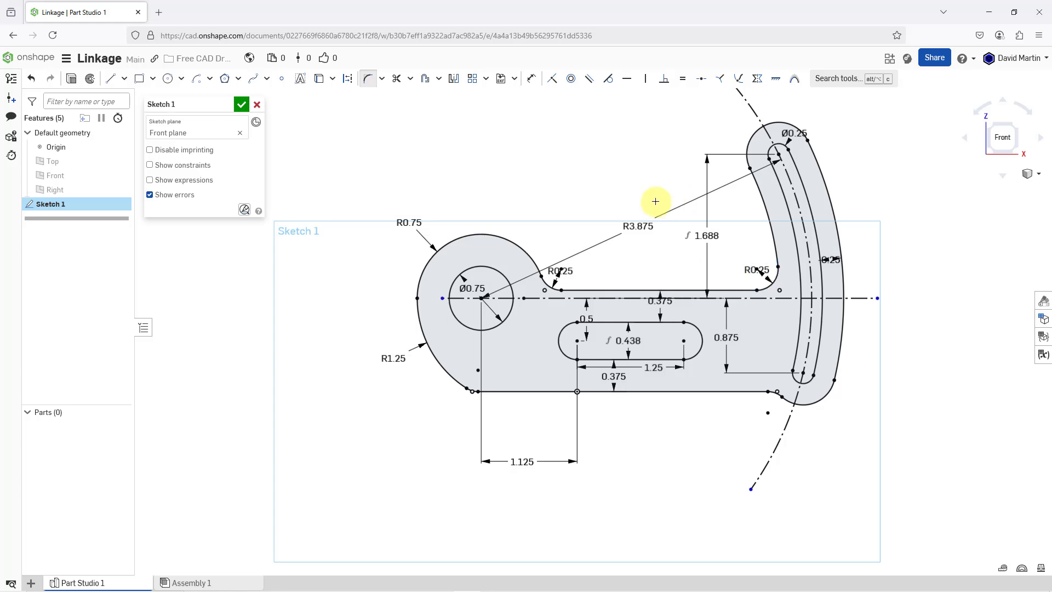
# - Review the completed linkage profile and finish the sketch
pyautogui.scroll(-3, 555, 268)
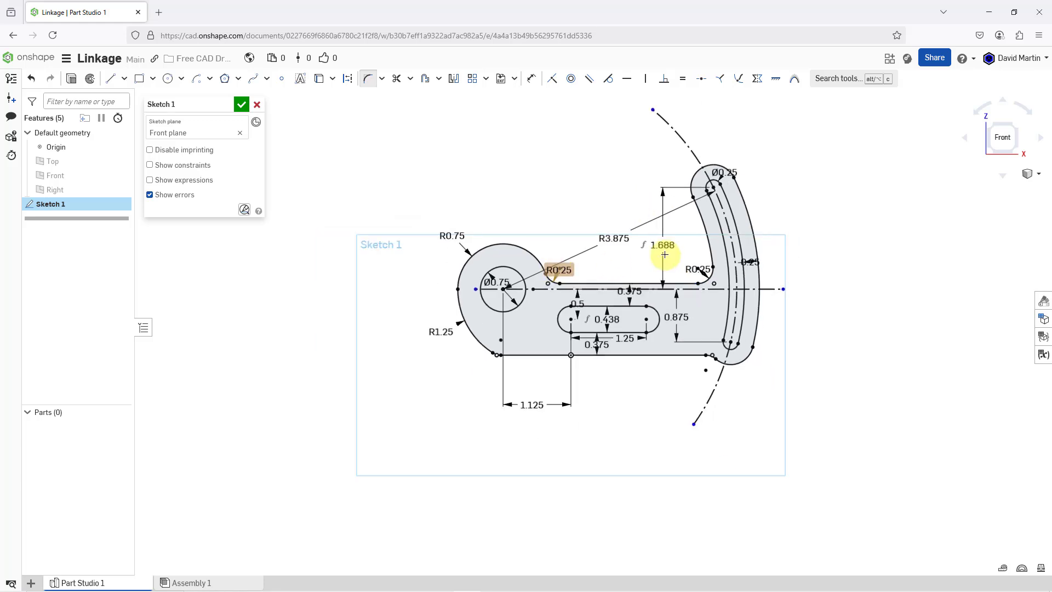
pyautogui.scroll(3, 666, 254)
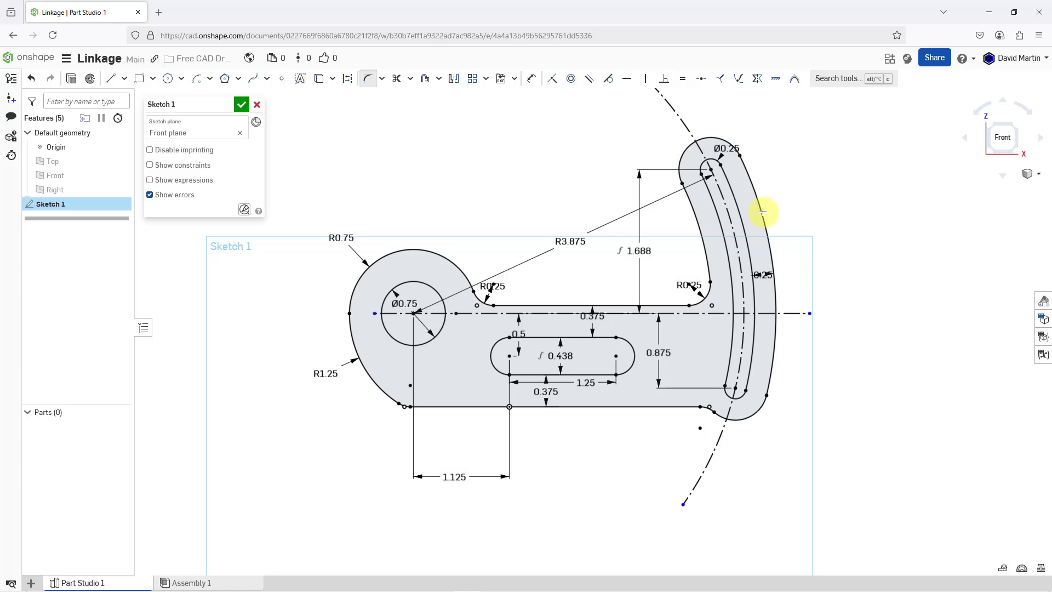
pyautogui.scroll(-1, 761, 364)
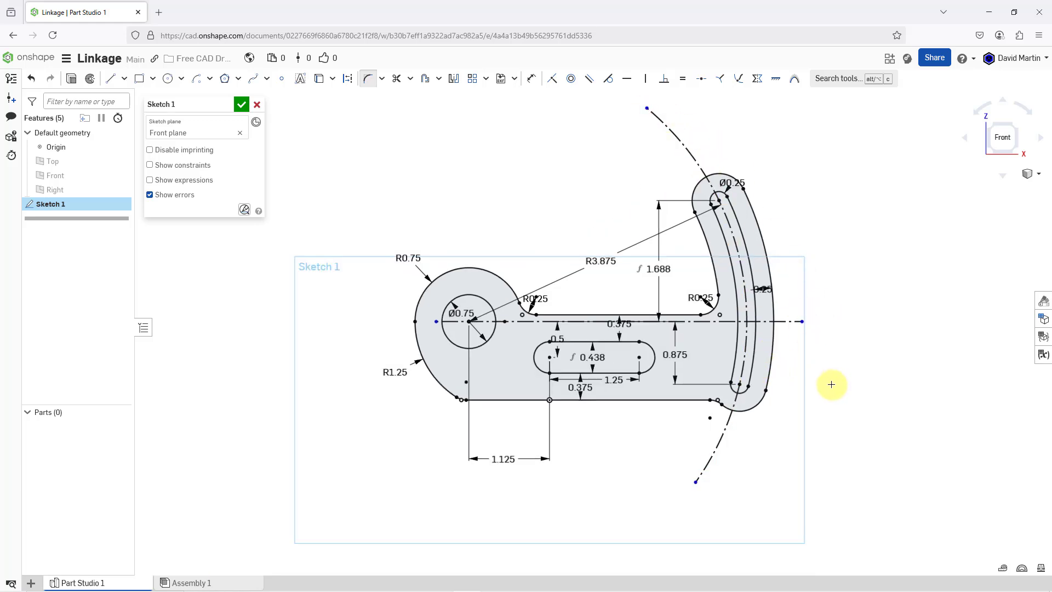
pyautogui.scroll(2, 756, 336)
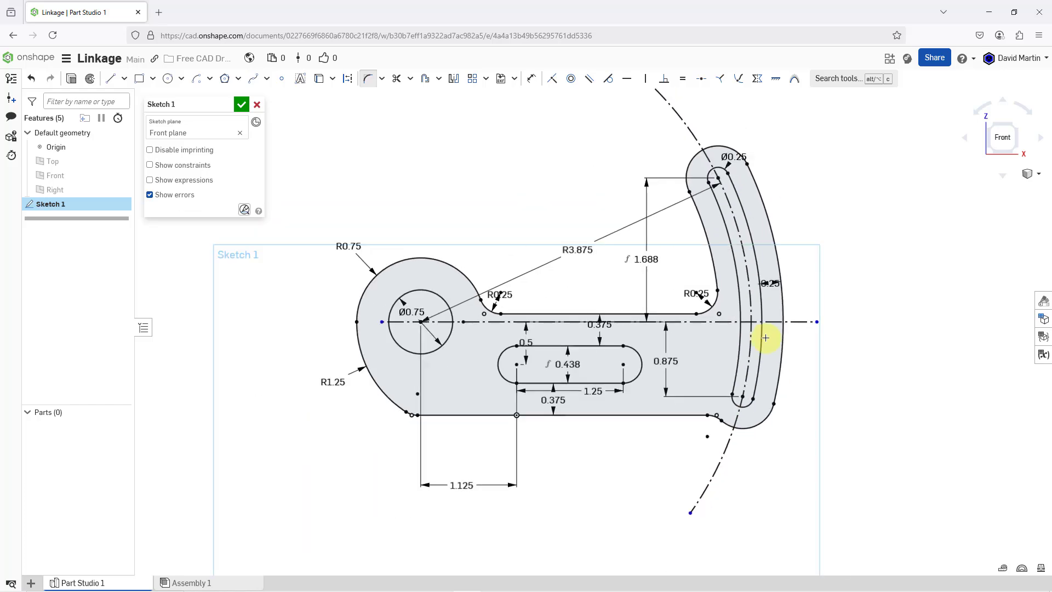
pyautogui.scroll(3, 394, 323)
pyautogui.scroll(-1, 384, 325)
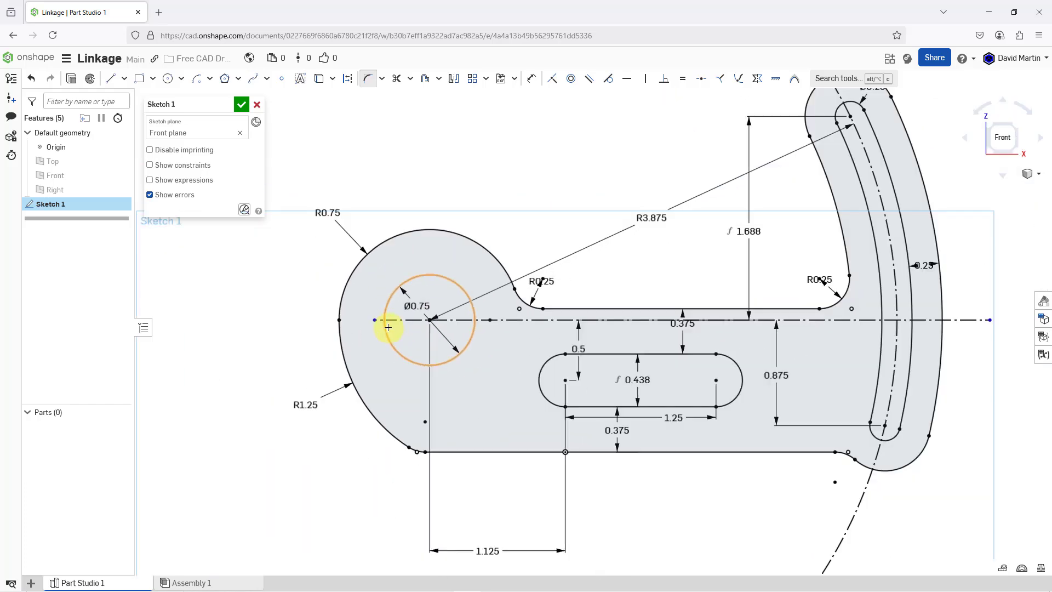
pyautogui.scroll(-3, 514, 321)
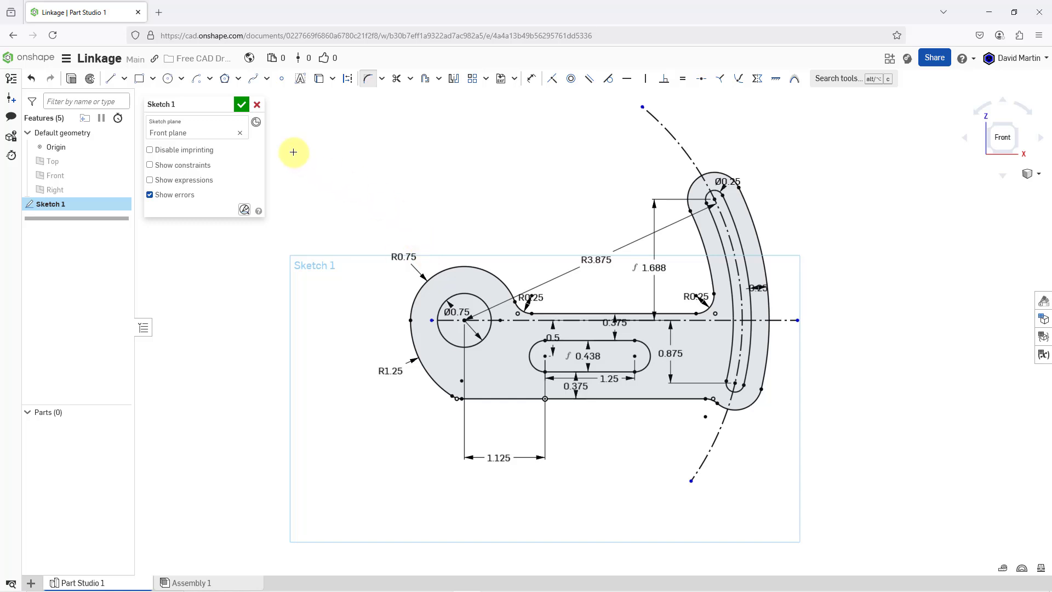
pyautogui.click(242, 104)
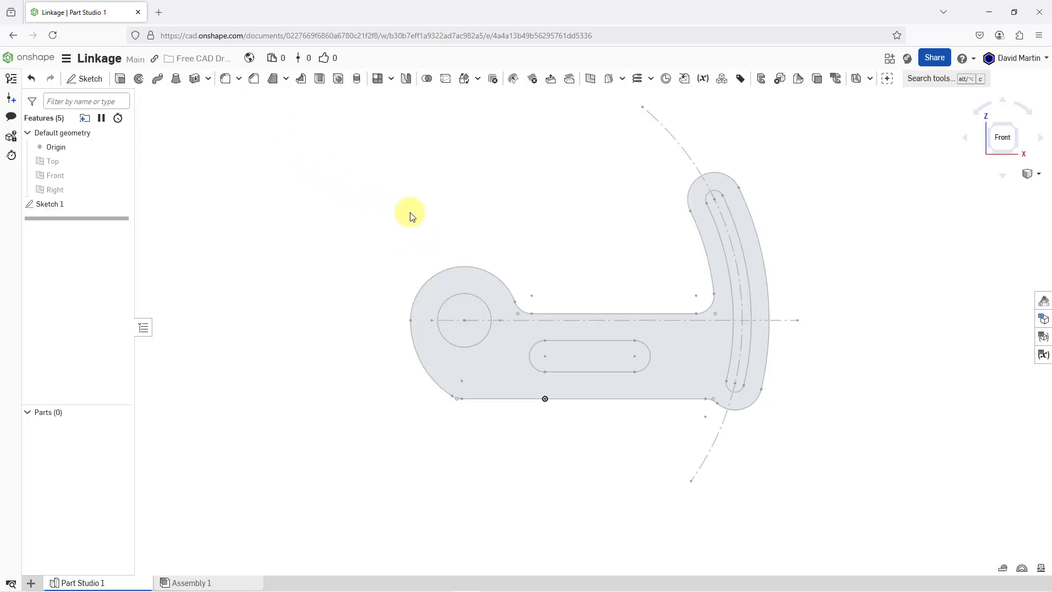
# - Extrude the profile region around the hole and slots as a new solid, symmetric about the sketch plane, with a depth of 0.5 in
pyautogui.moveTo(564, 236)
pyautogui.mouseDown(button='right')
pyautogui.moveTo(545, 245)
pyautogui.moveTo(544, 266)
pyautogui.mouseUp(button='right')
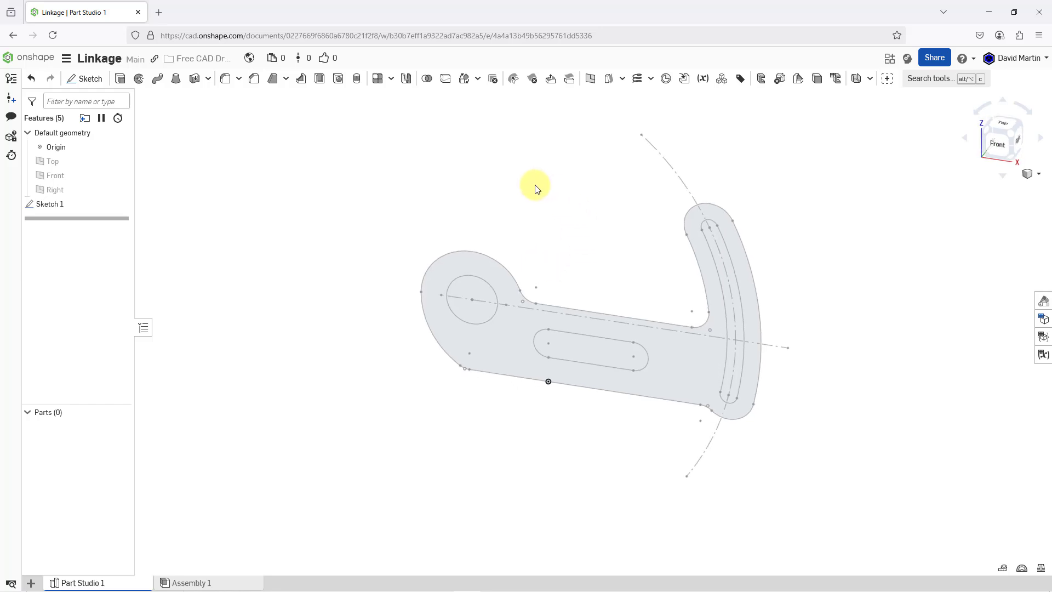
pyautogui.click(120, 80)
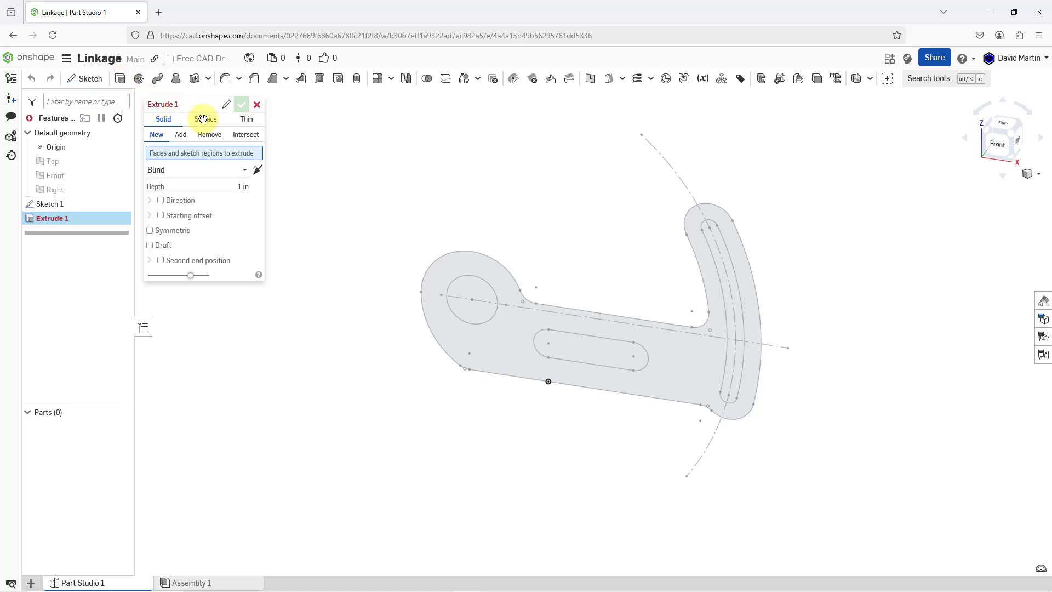
pyautogui.click(499, 338)
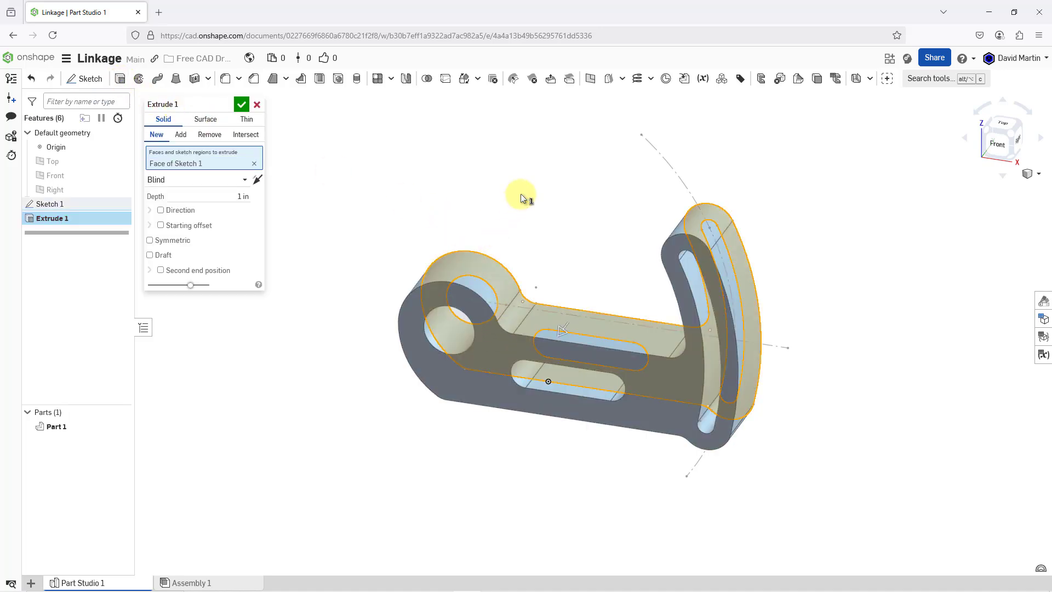
pyautogui.click(151, 241)
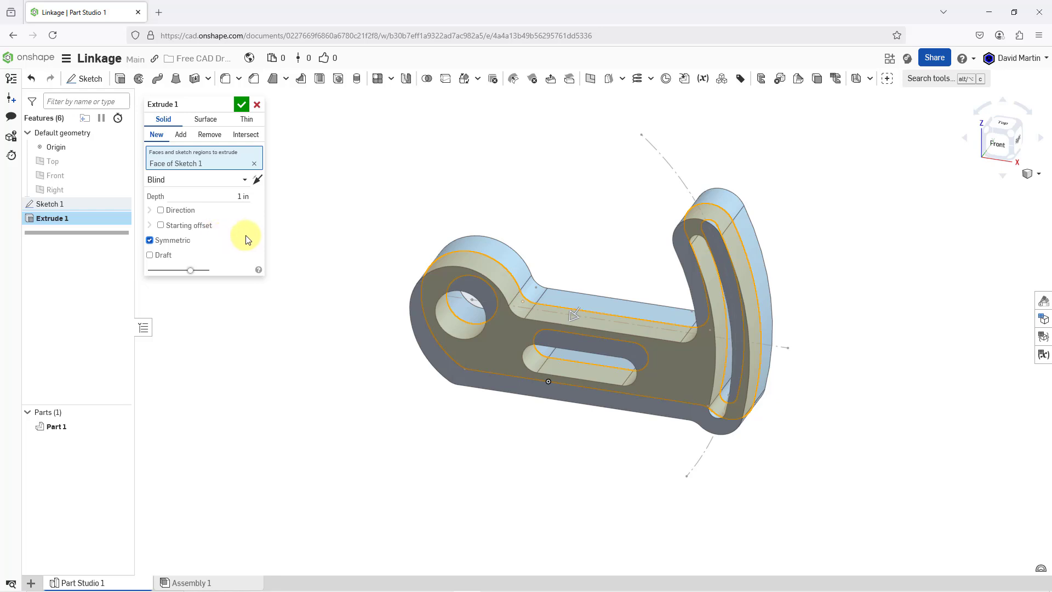
pyautogui.click(232, 196)
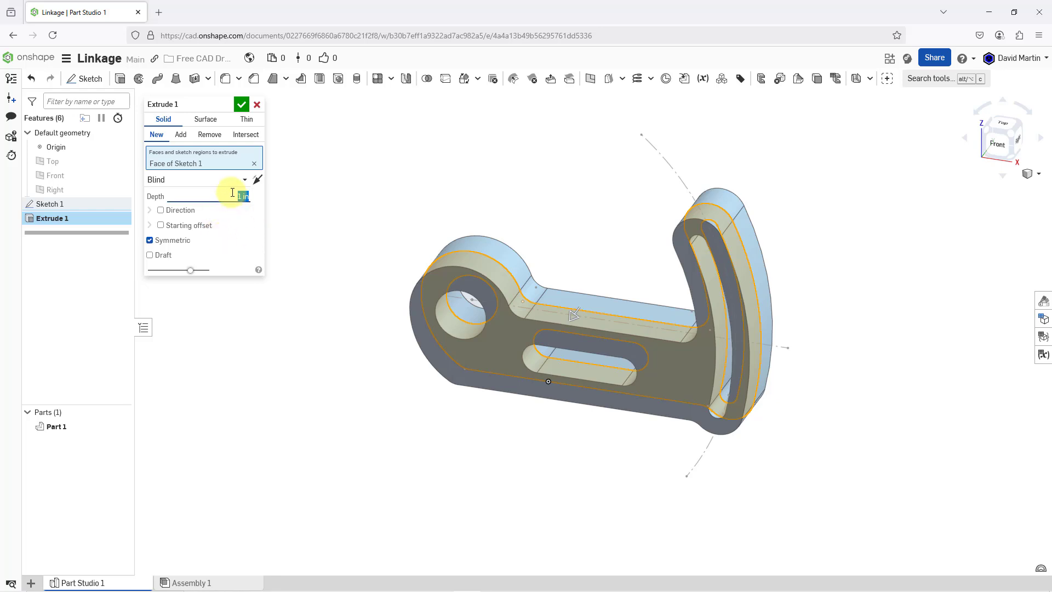
pyautogui.press('BackSpace')
pyautogui.press('Return')
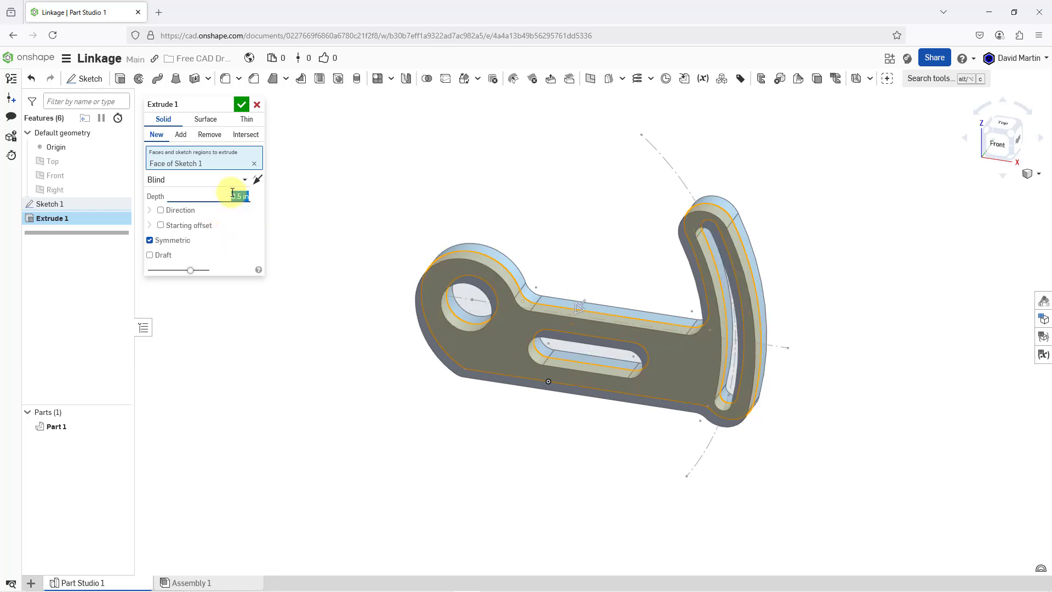
pyautogui.click(243, 105)
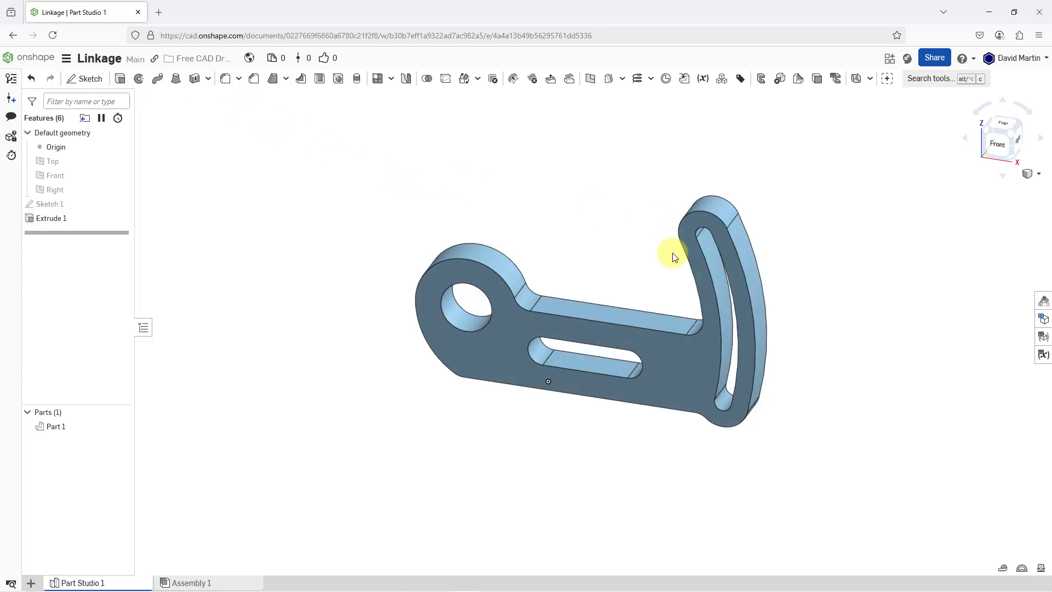
pyautogui.scroll(2, 672, 255)
pyautogui.moveTo(610, 256)
pyautogui.mouseDown(button='right')
pyautogui.moveTo(634, 237)
pyautogui.moveTo(606, 243)
pyautogui.moveTo(597, 261)
pyautogui.mouseUp(button='right')
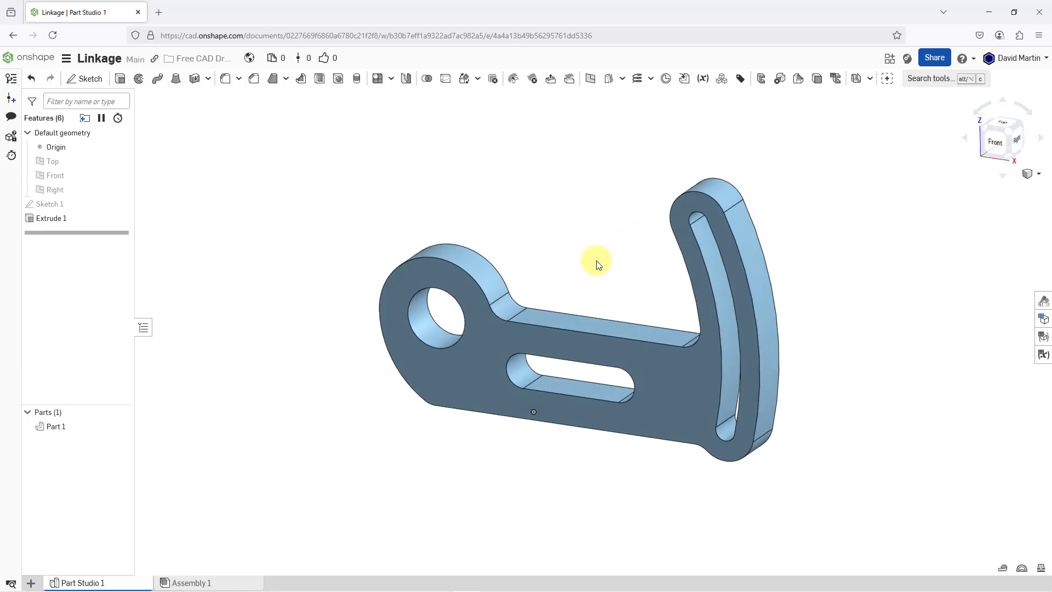
pyautogui.scroll(2, 591, 279)
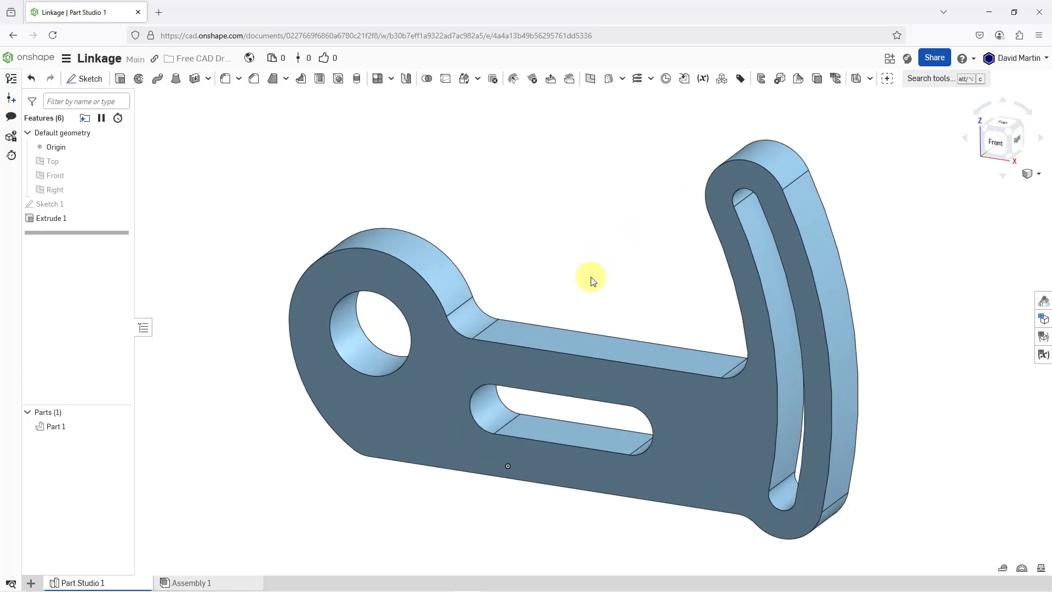